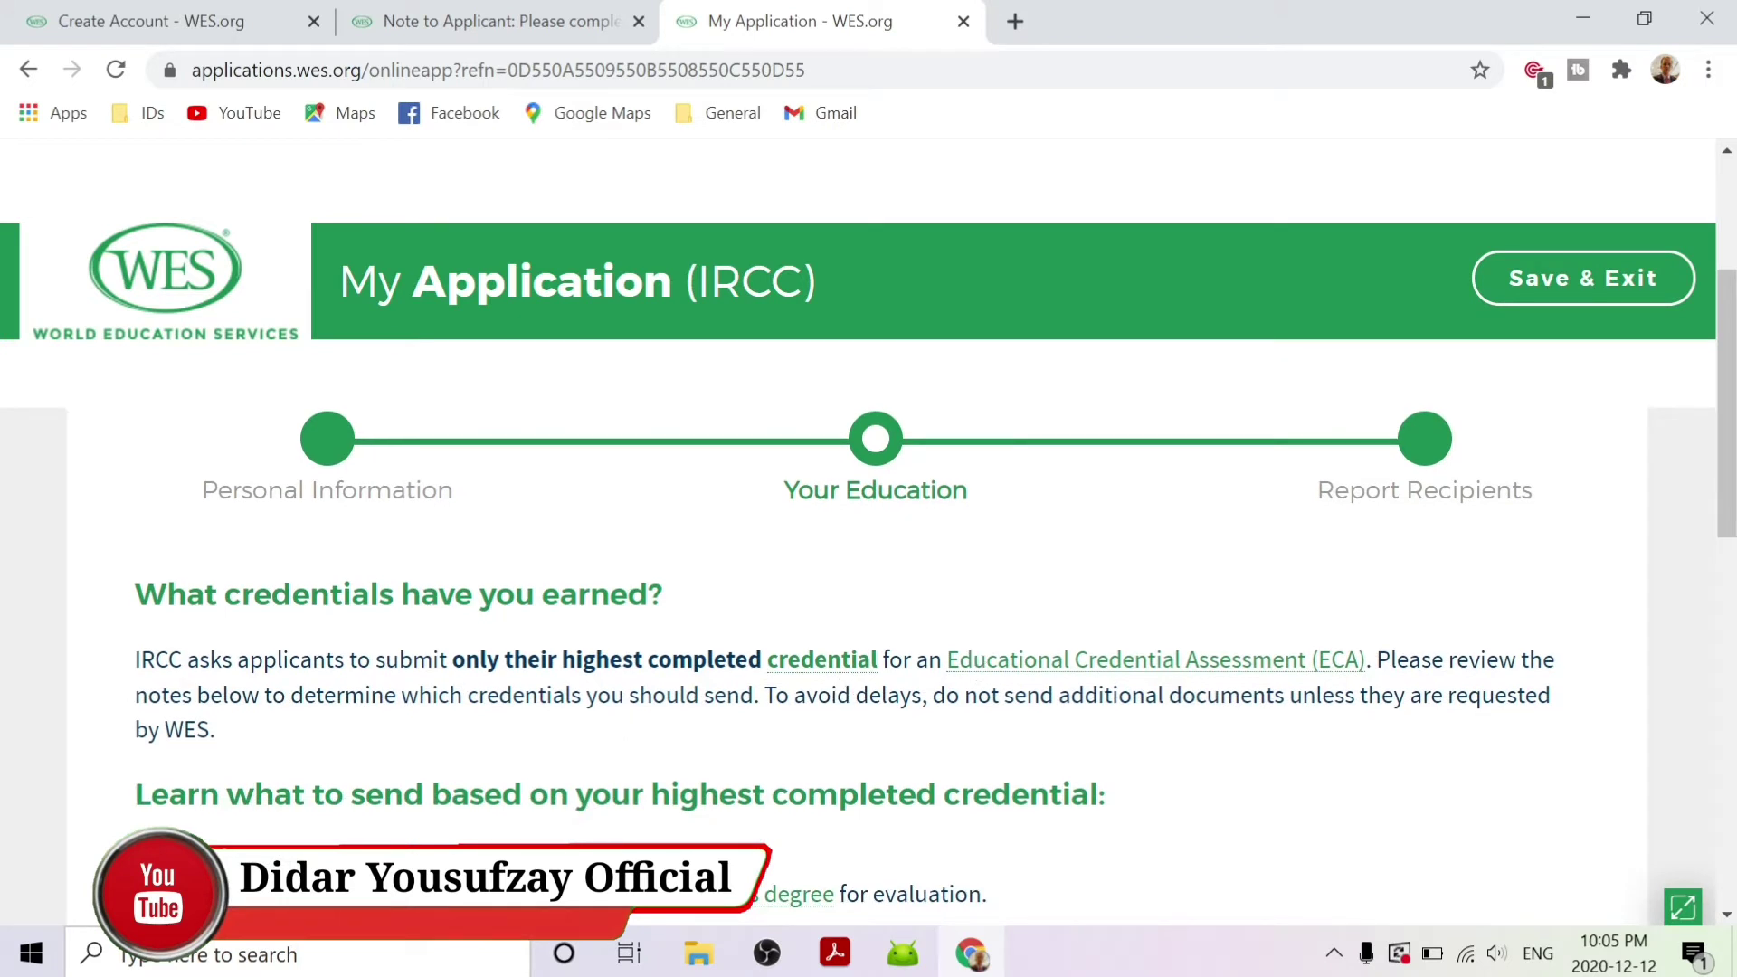
Step: Read the guidance on which credentials to submit for doctorate, master's and bachelor's holders in the education section
drag(448, 660, 846, 678)
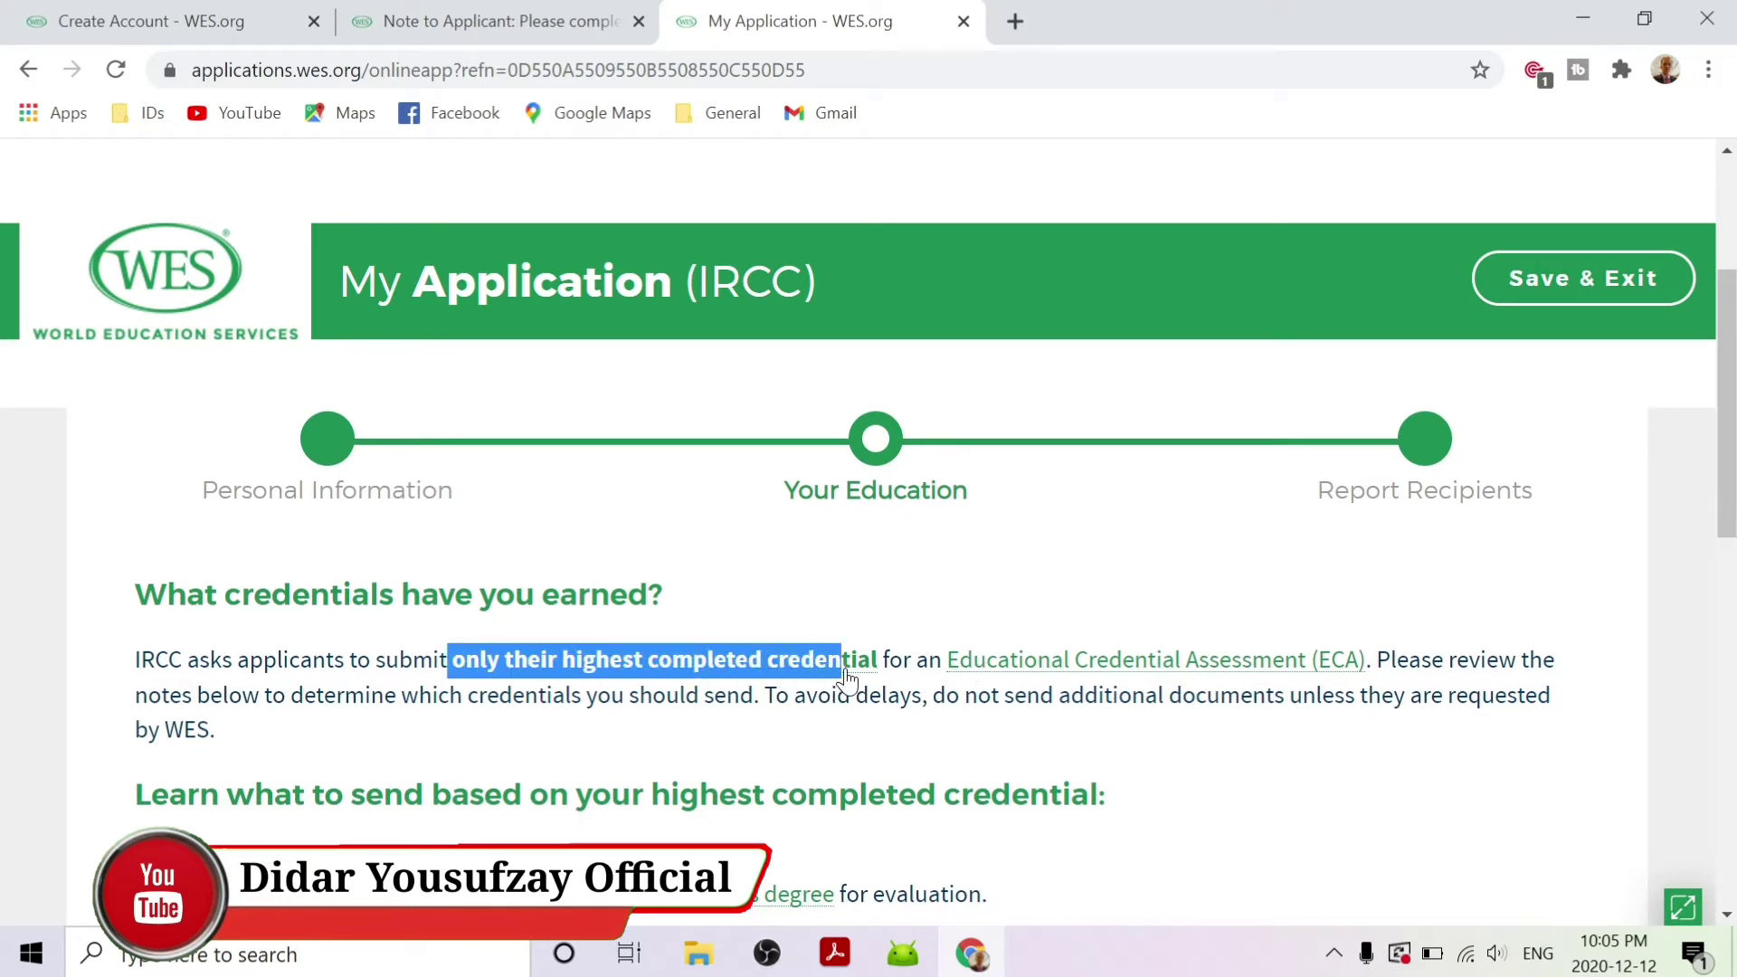
click(882, 633)
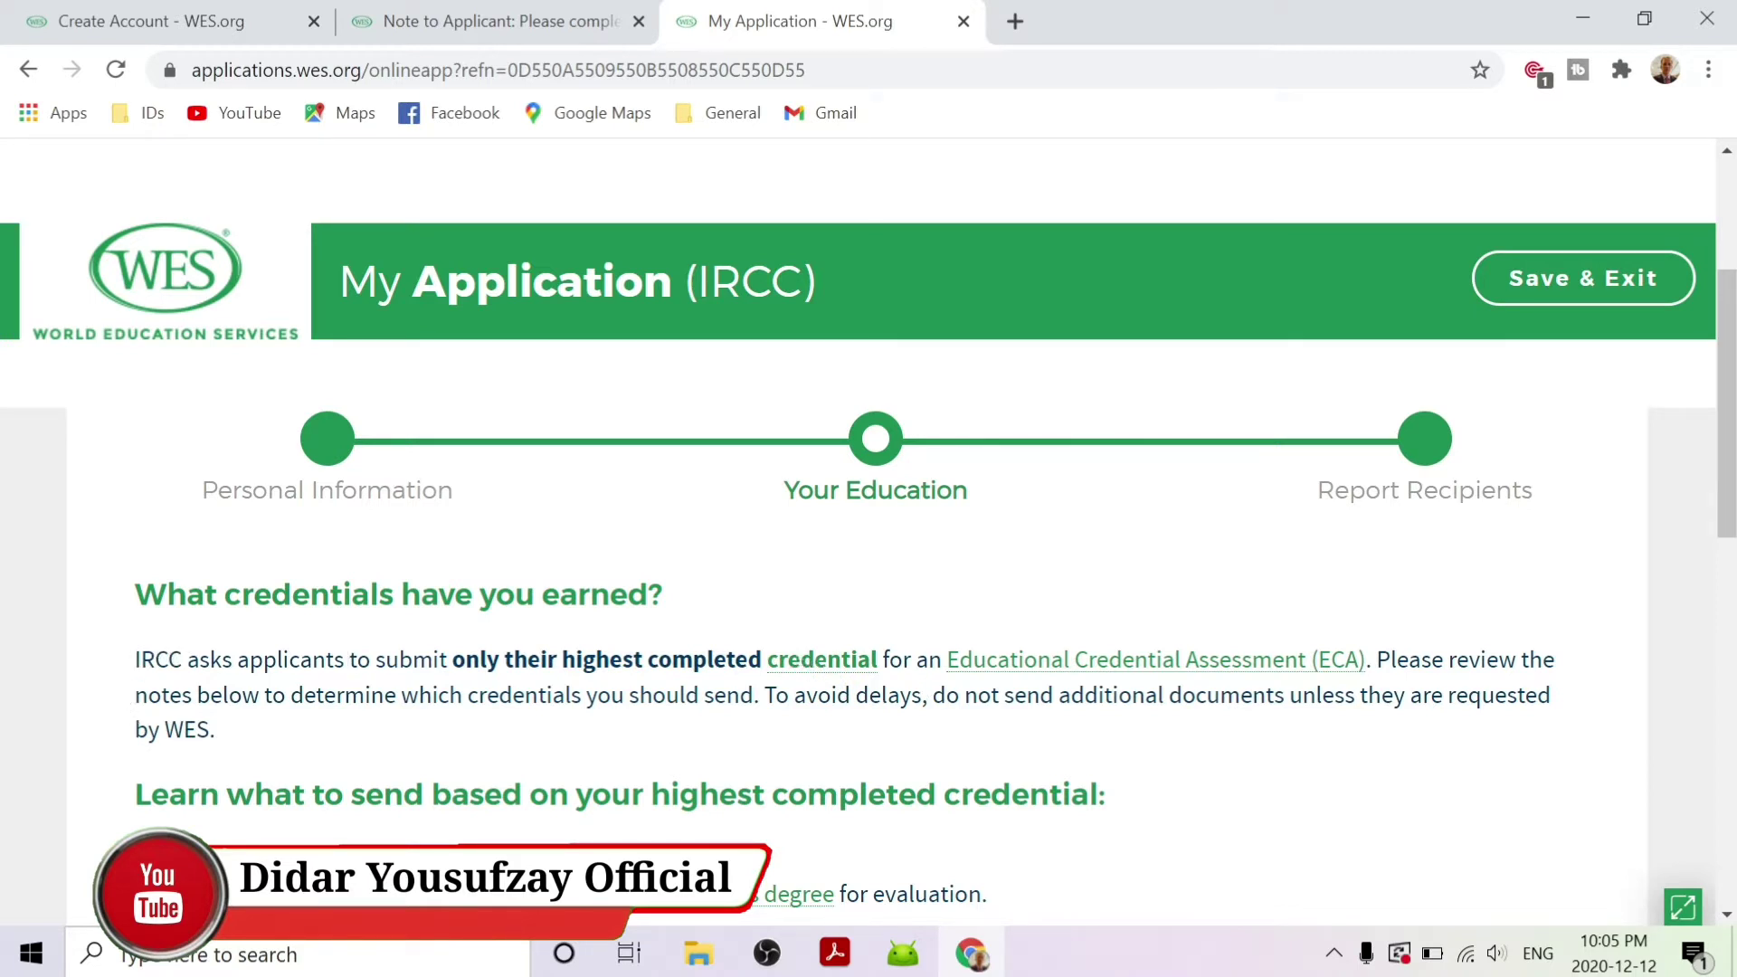
scroll(951, 715, down, 2)
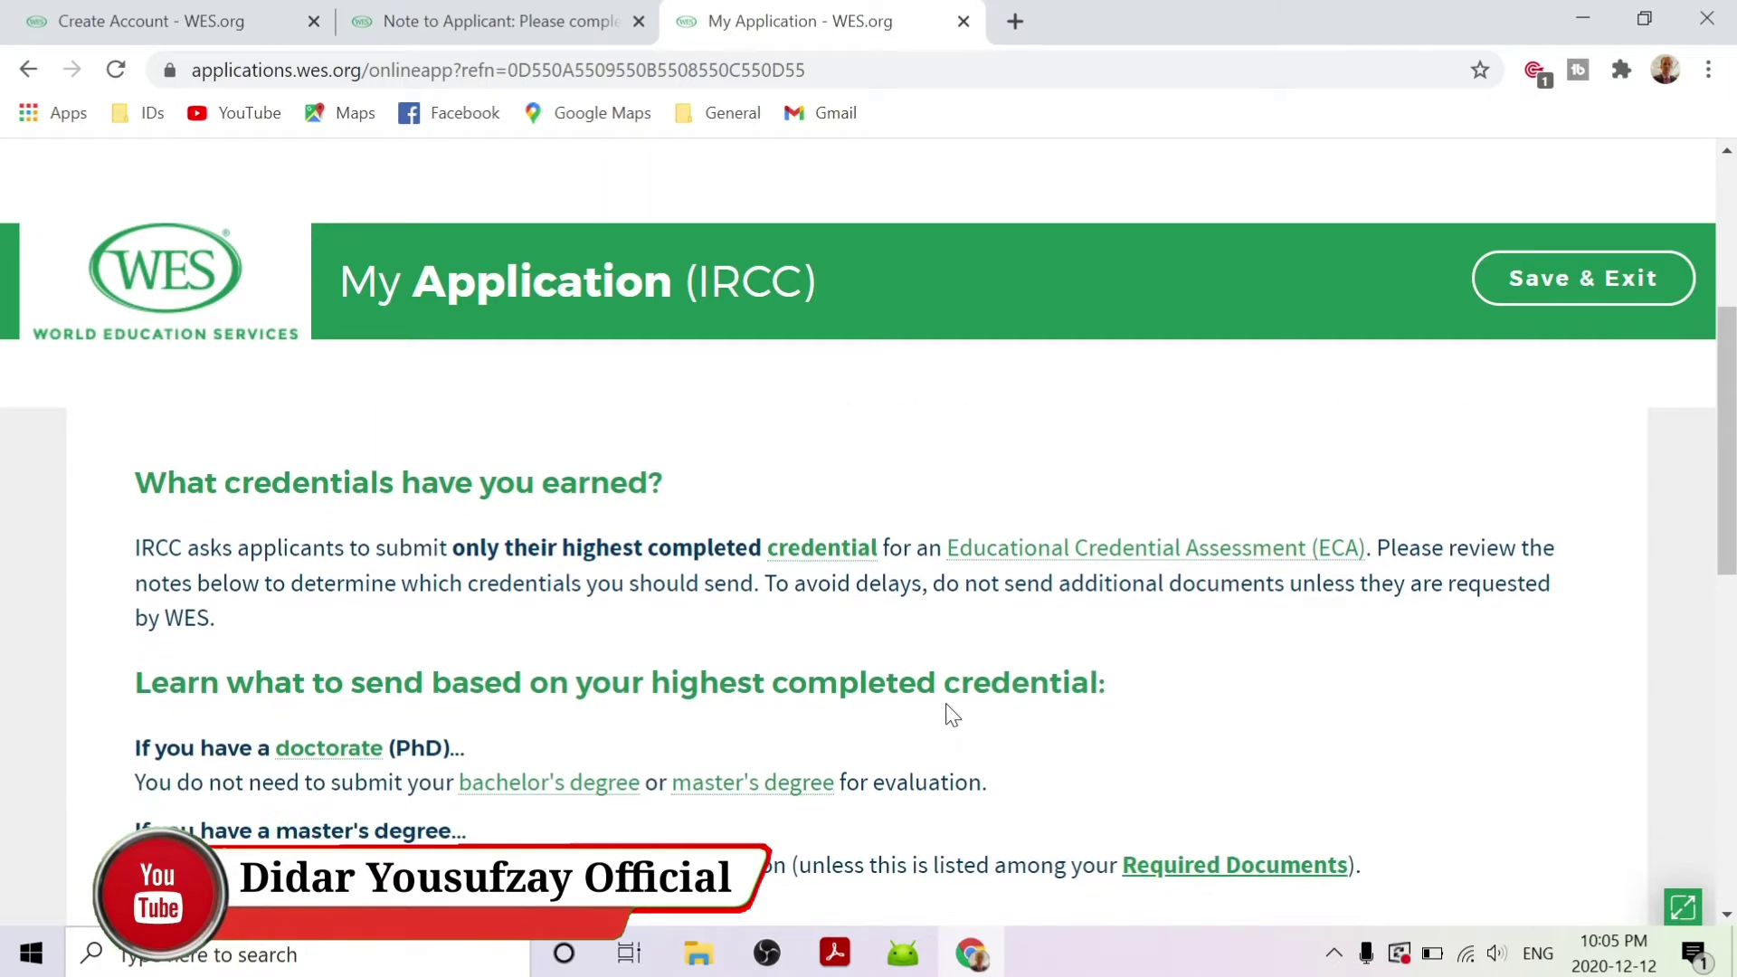
scroll(660, 671, down, 1)
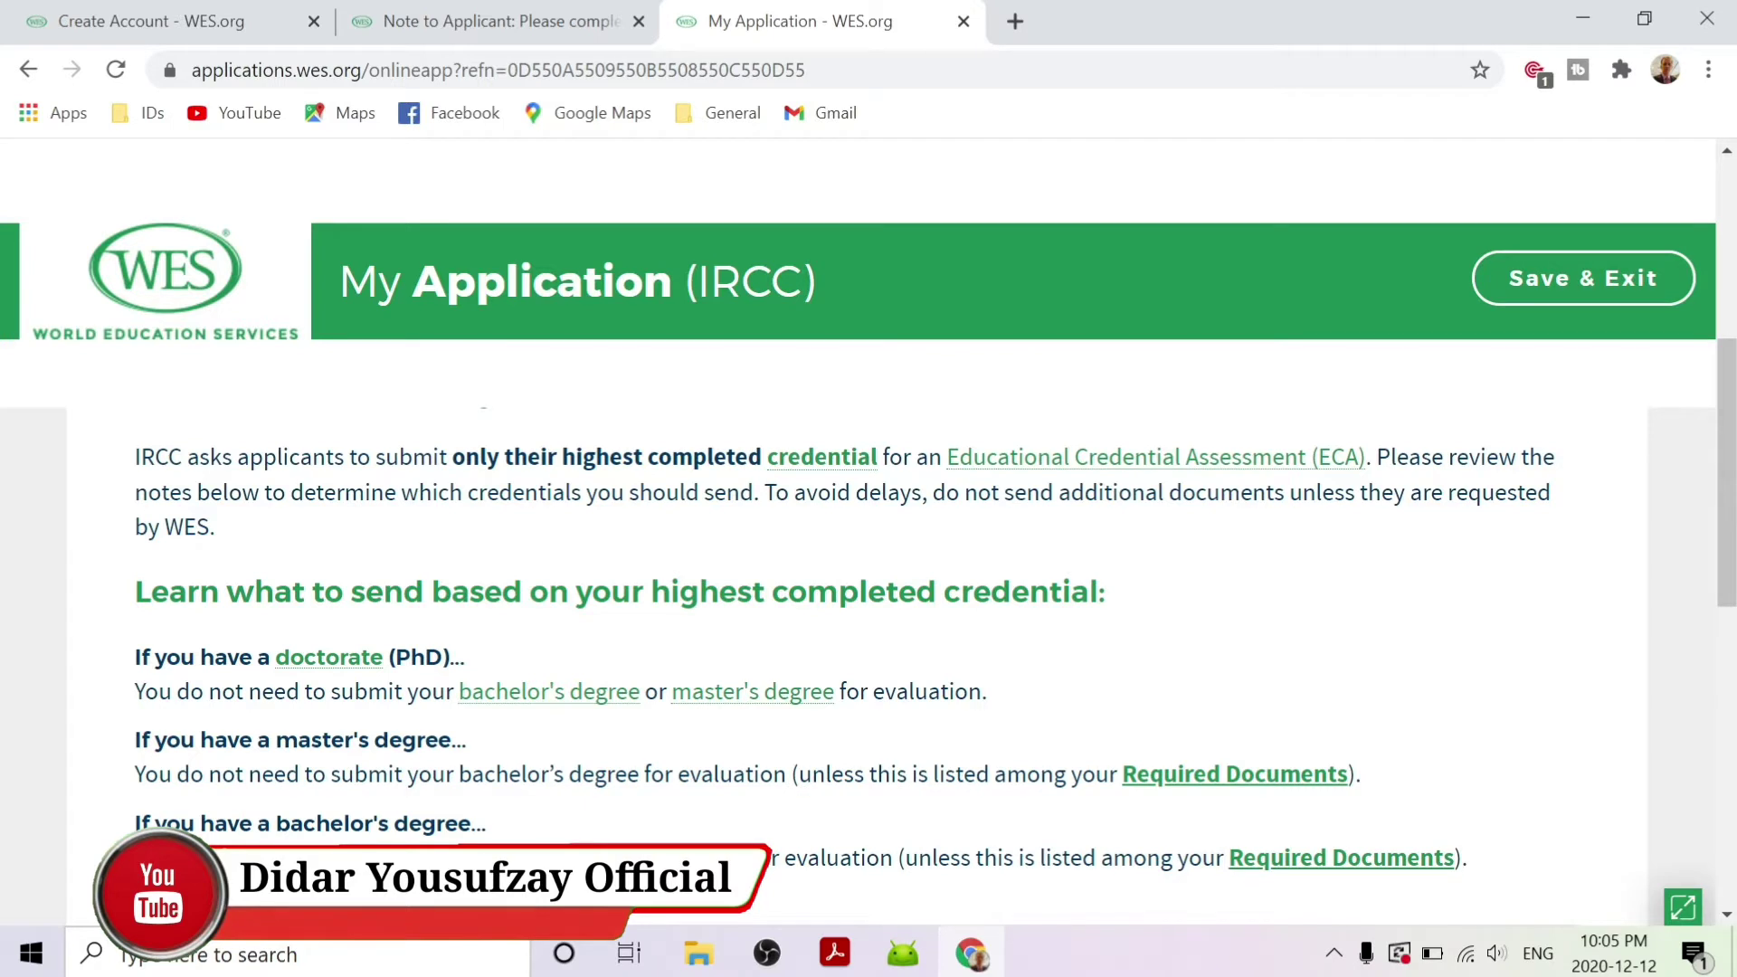
scroll(769, 699, down, 2)
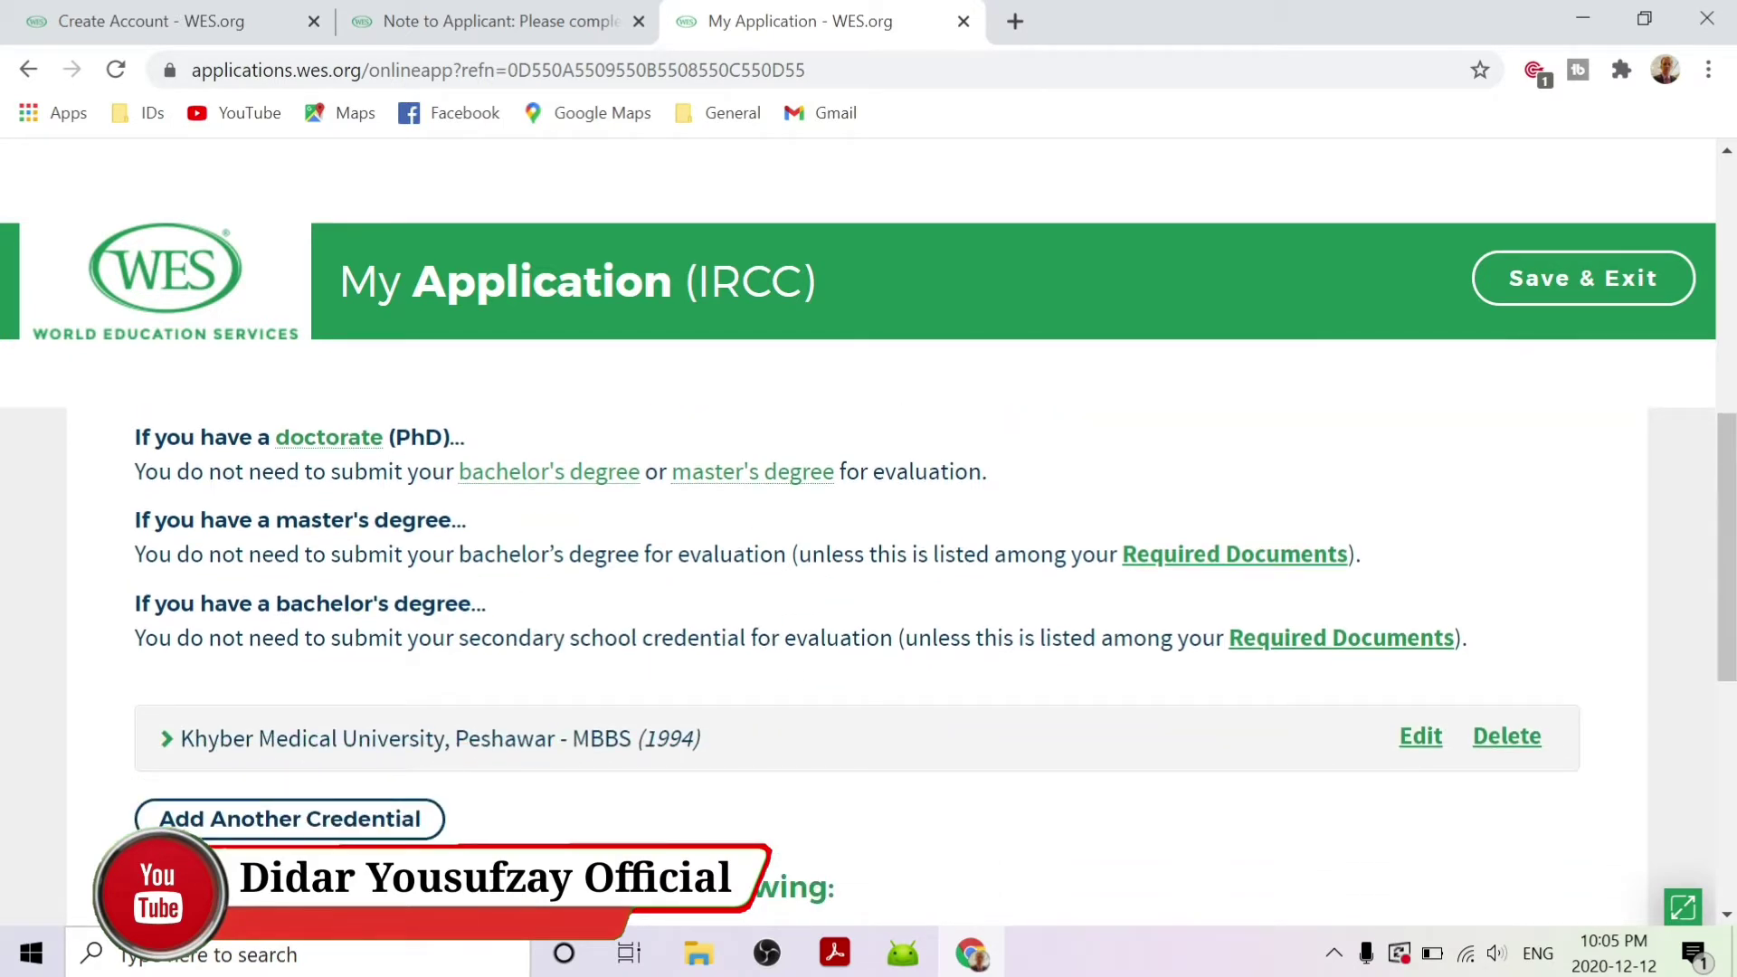
scroll(868, 659, down, 1)
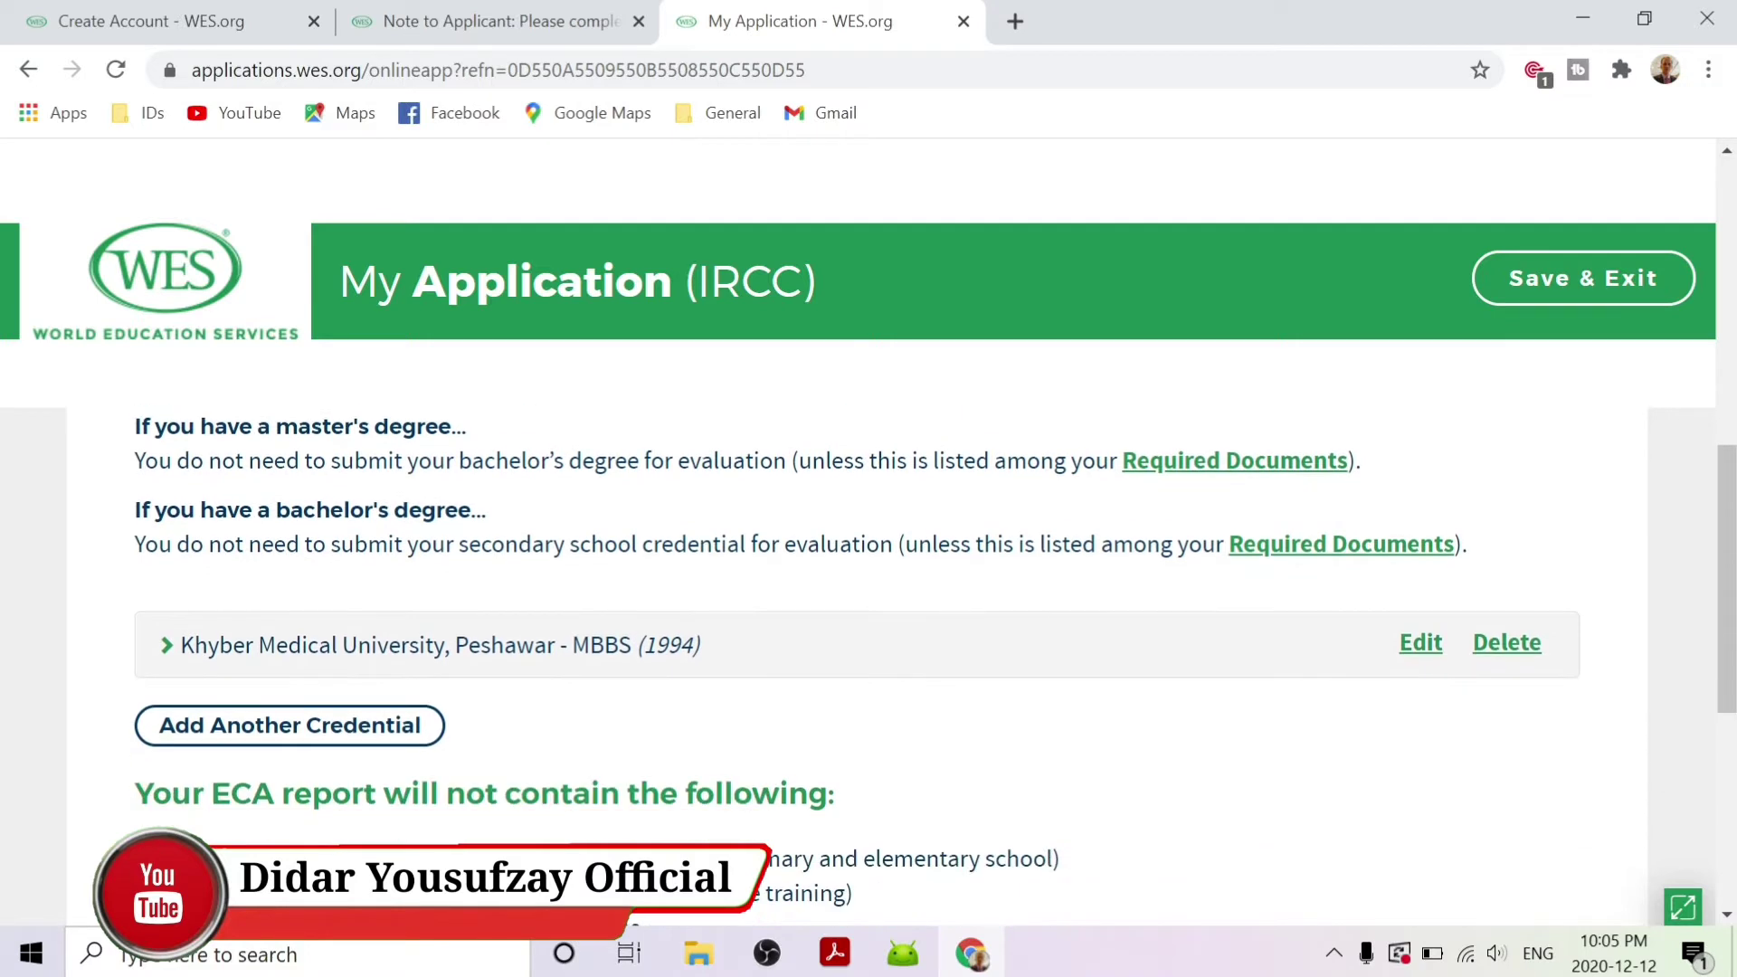
scroll(869, 661, down, 1)
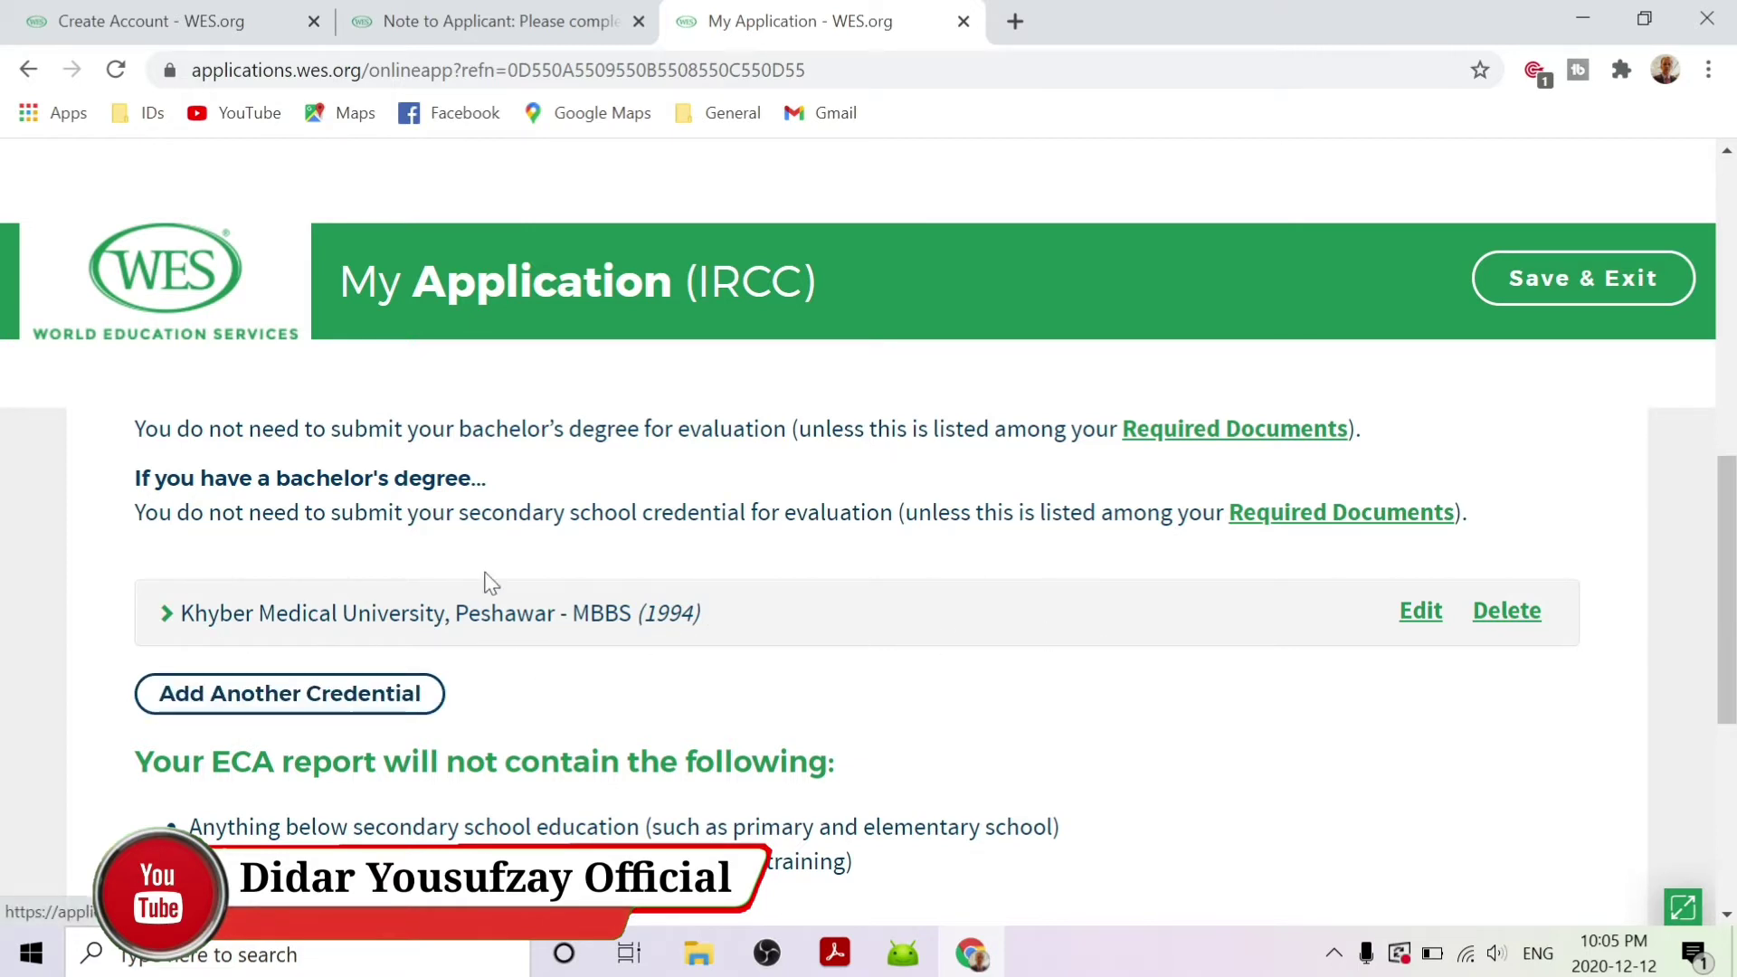
Step: Open the form for adding another credential, review its fields from country of education to years attended, and close it without saving
click(402, 702)
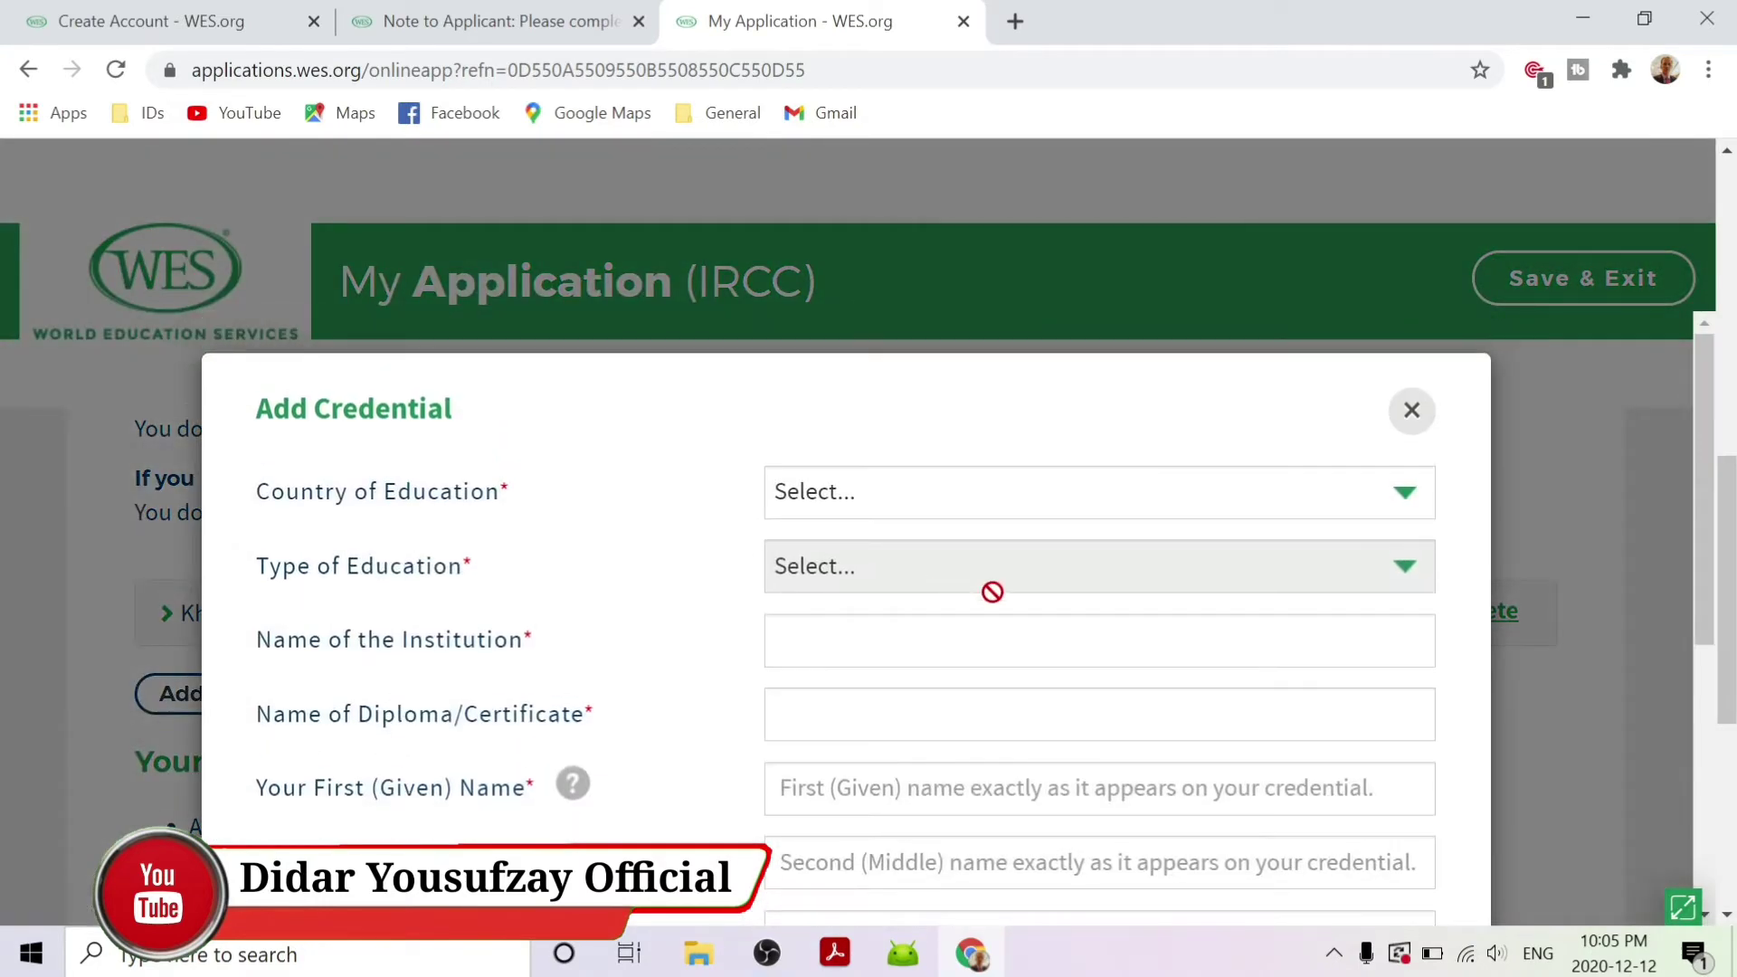
scroll(992, 592, down, 1)
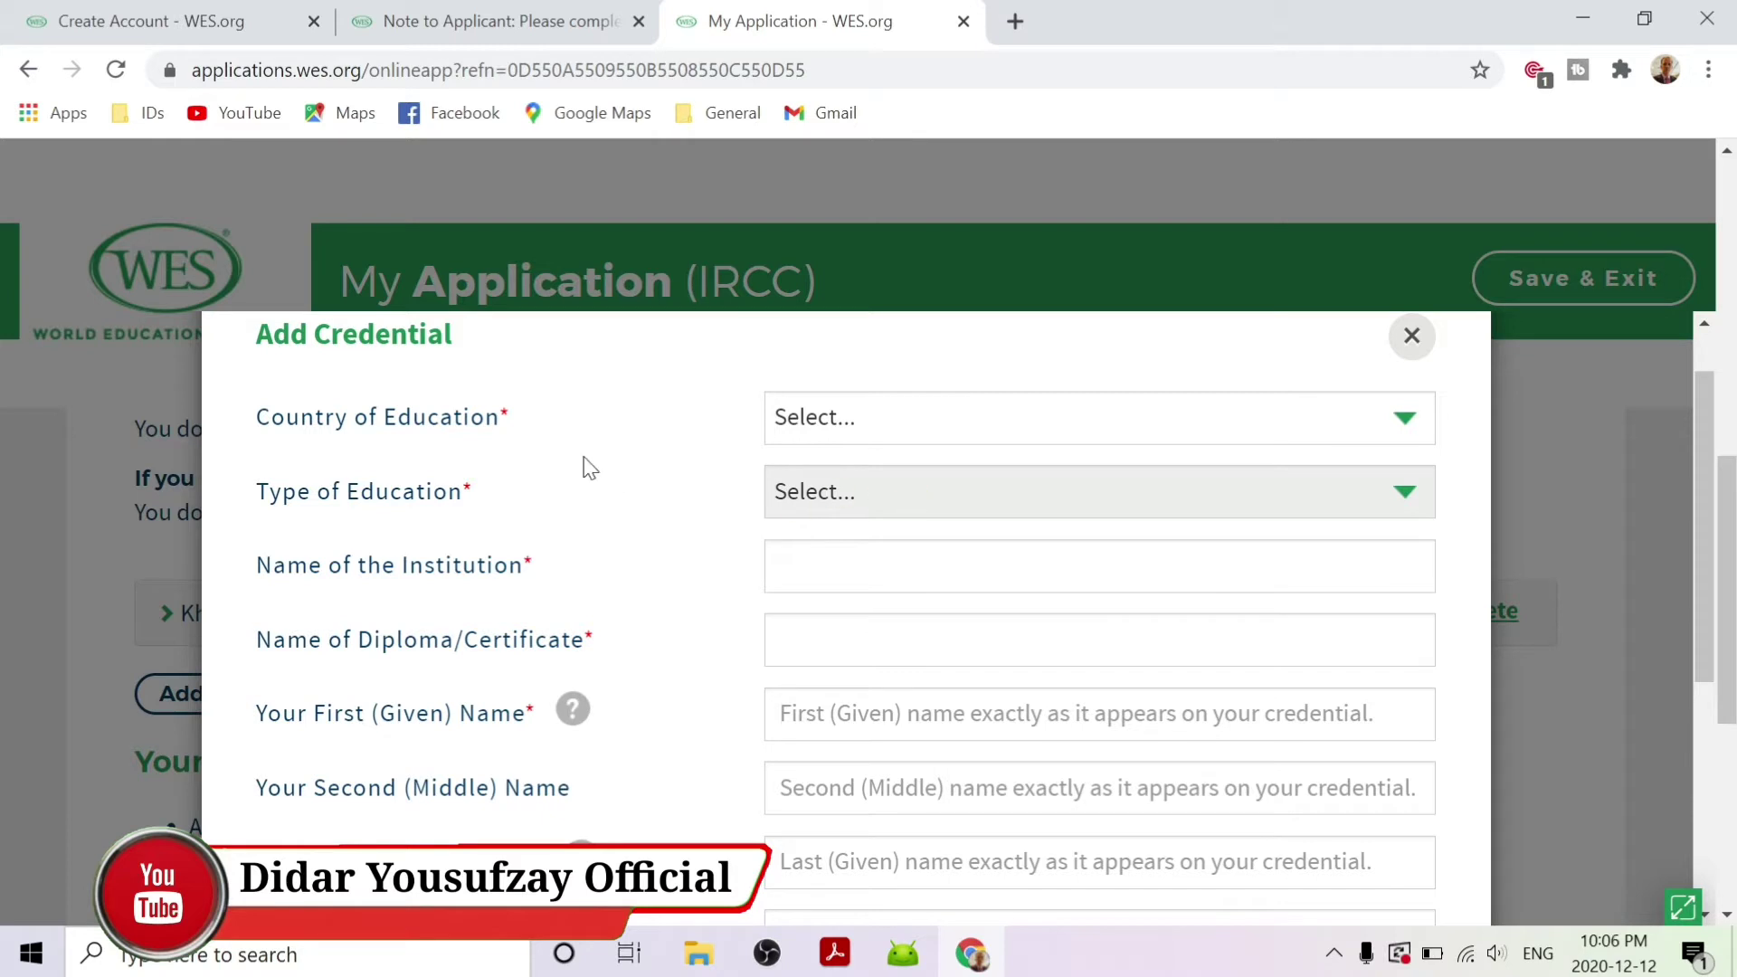
scroll(1042, 496, down, 2)
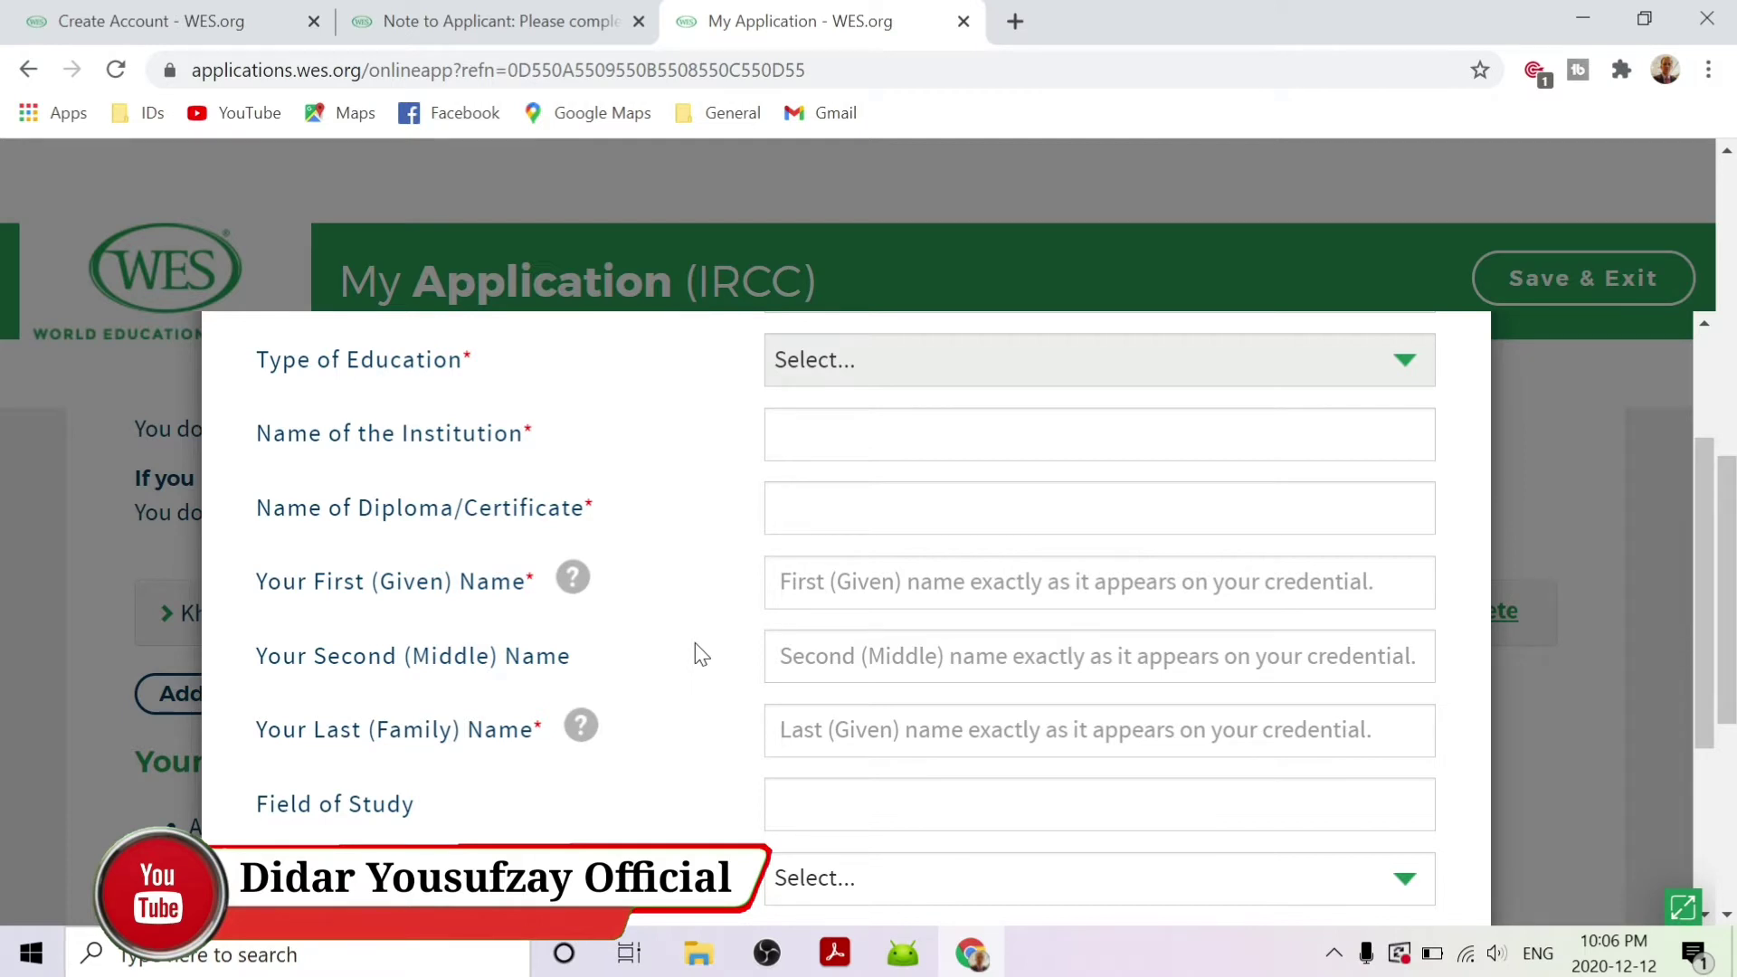
scroll(701, 654, down, 3)
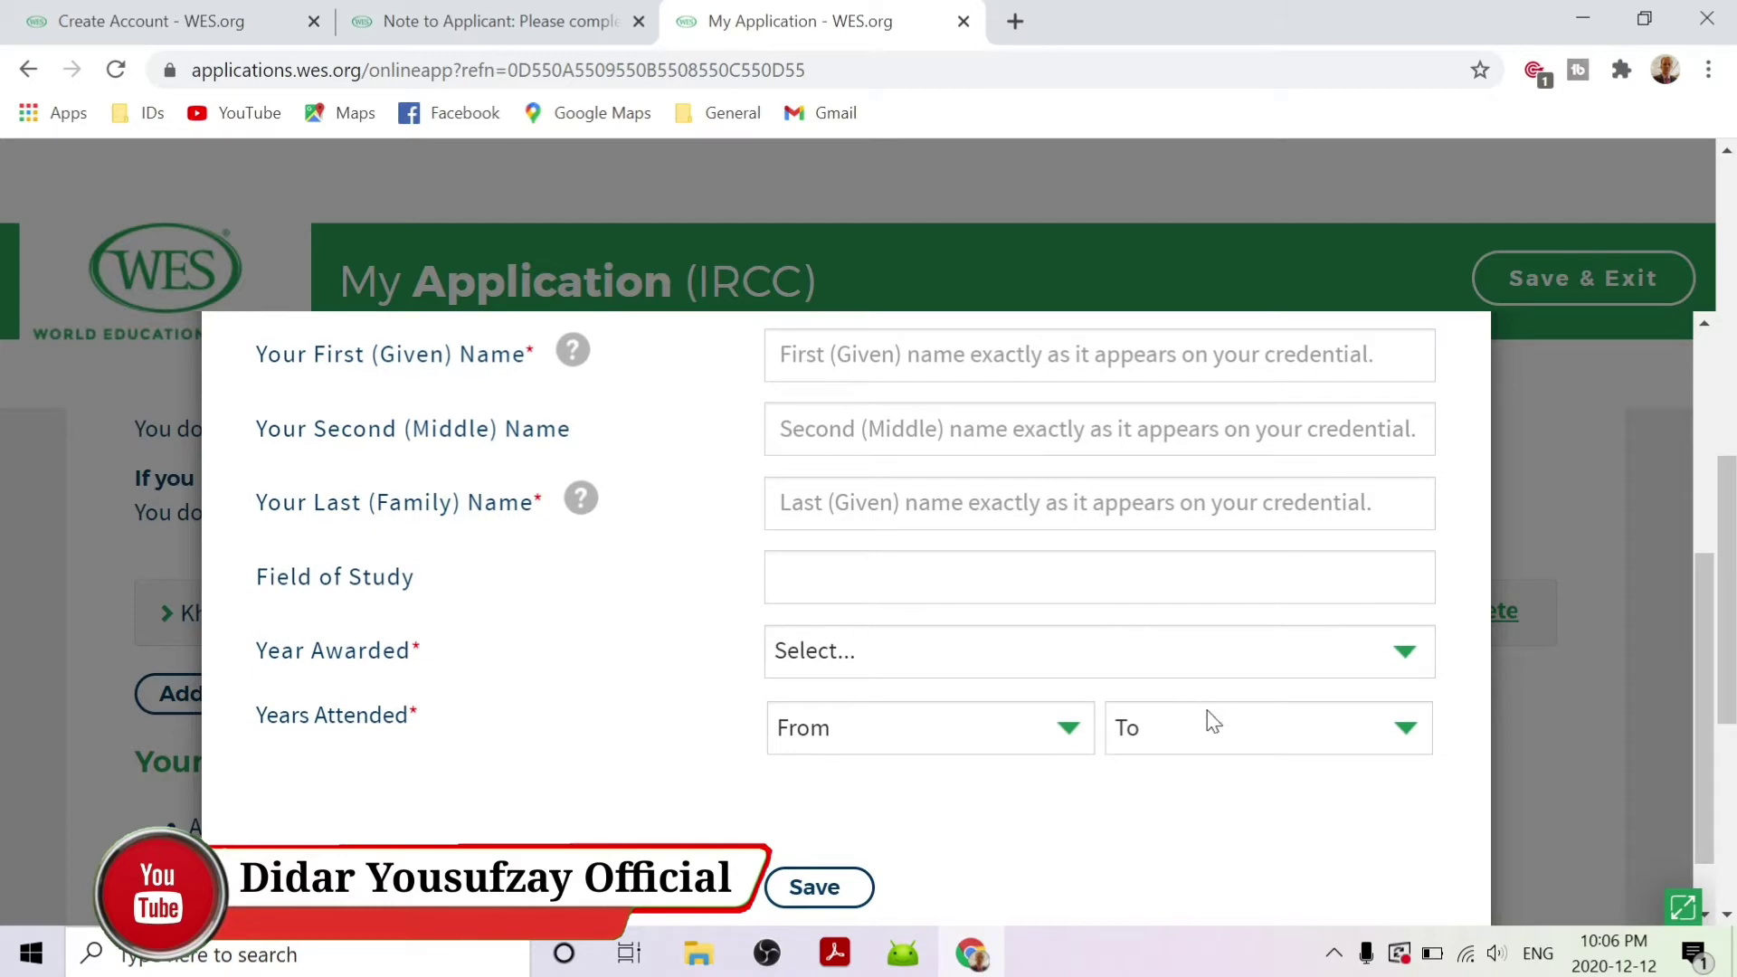
scroll(1038, 731, down, 1)
scroll(1037, 731, up, 6)
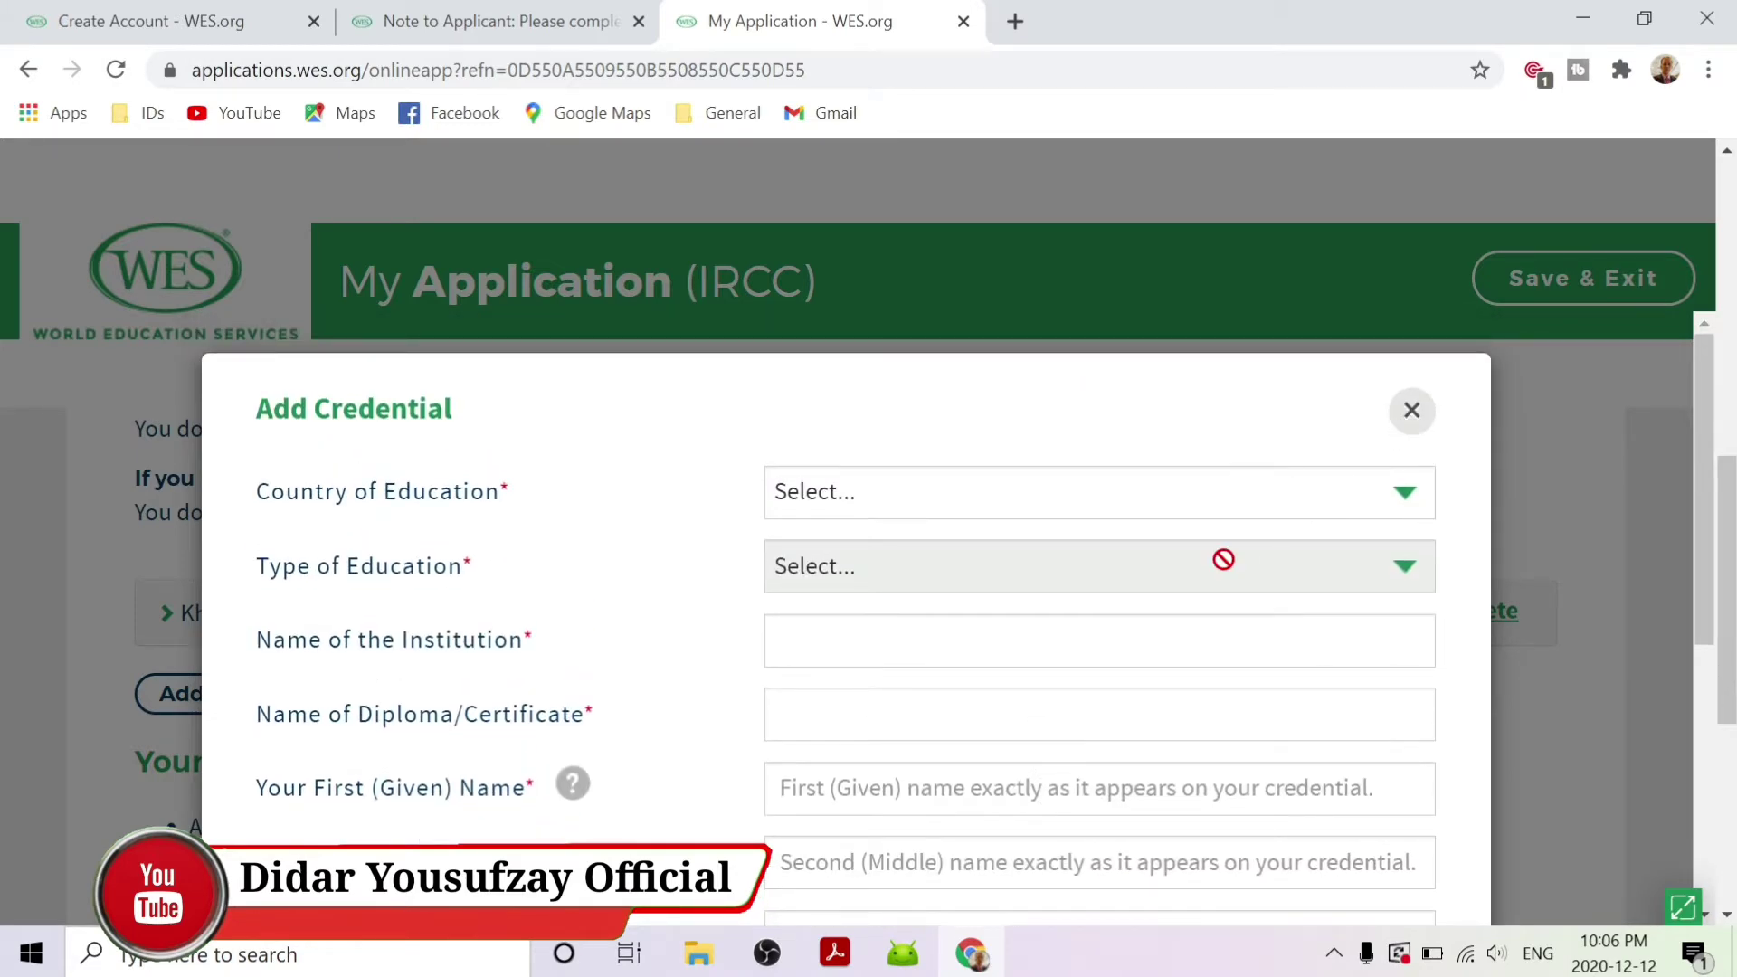
scroll(1223, 559, down, 5)
scroll(1309, 602, up, 5)
click(1414, 432)
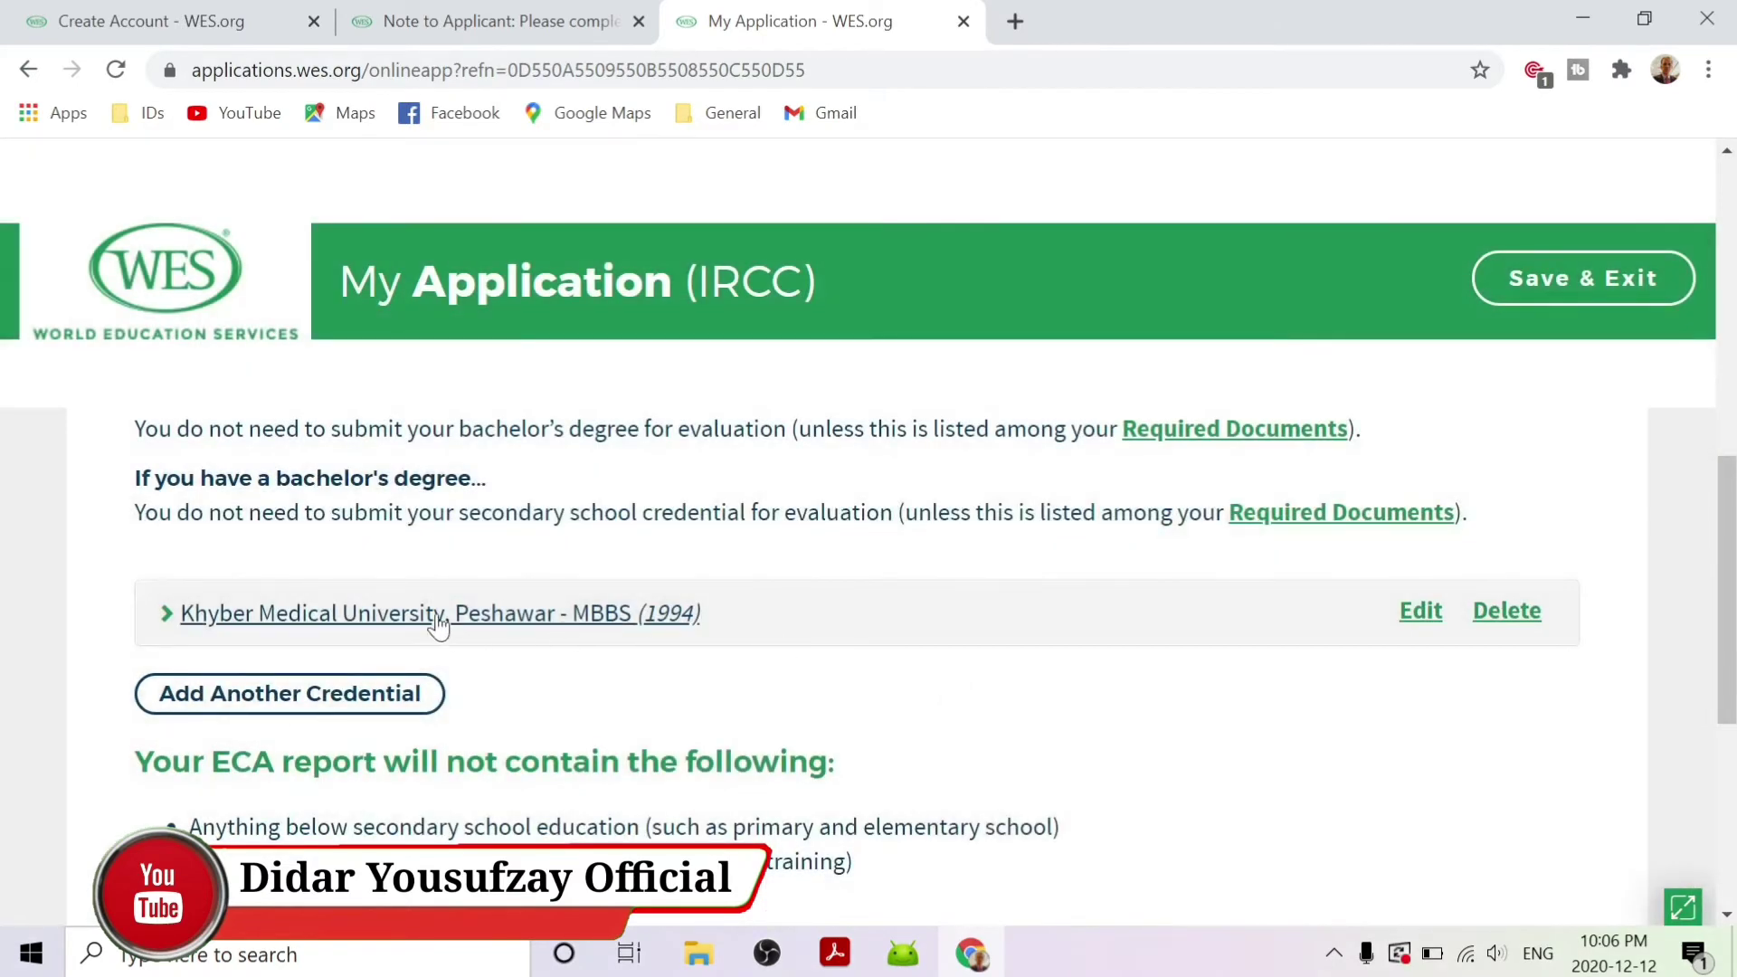
Step: Keep the listed credential and continue from the education section to the report recipients section
scroll(1010, 615, down, 2)
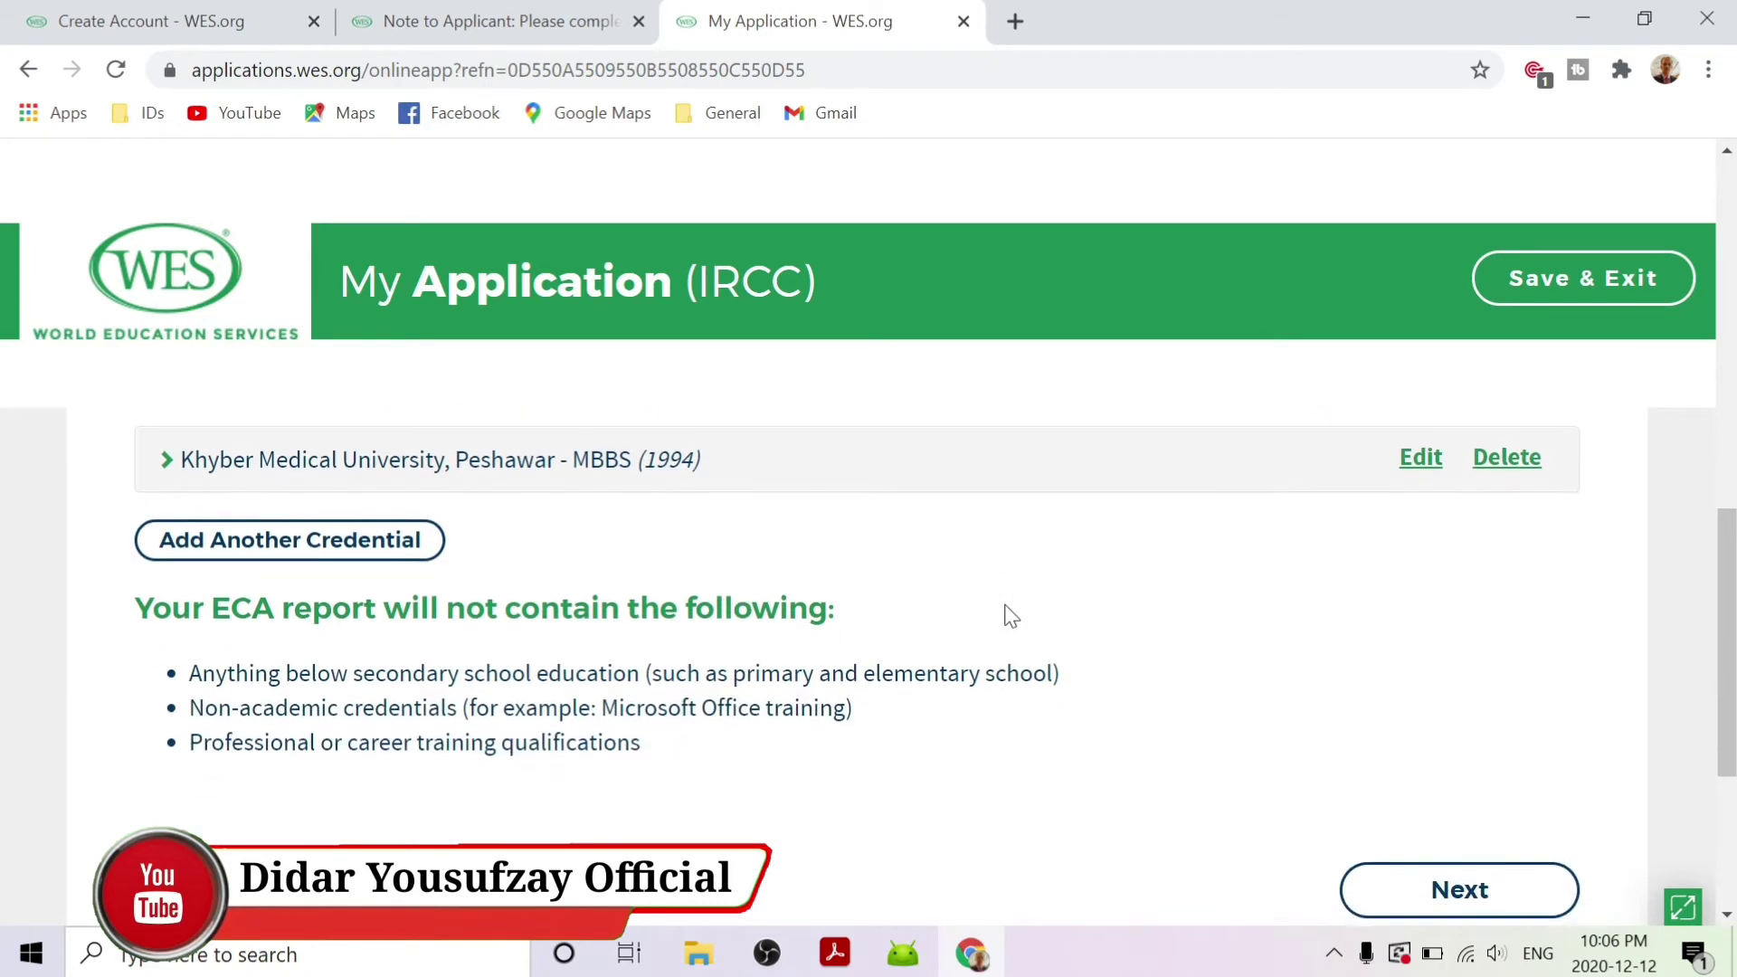
scroll(1077, 597, down, 1)
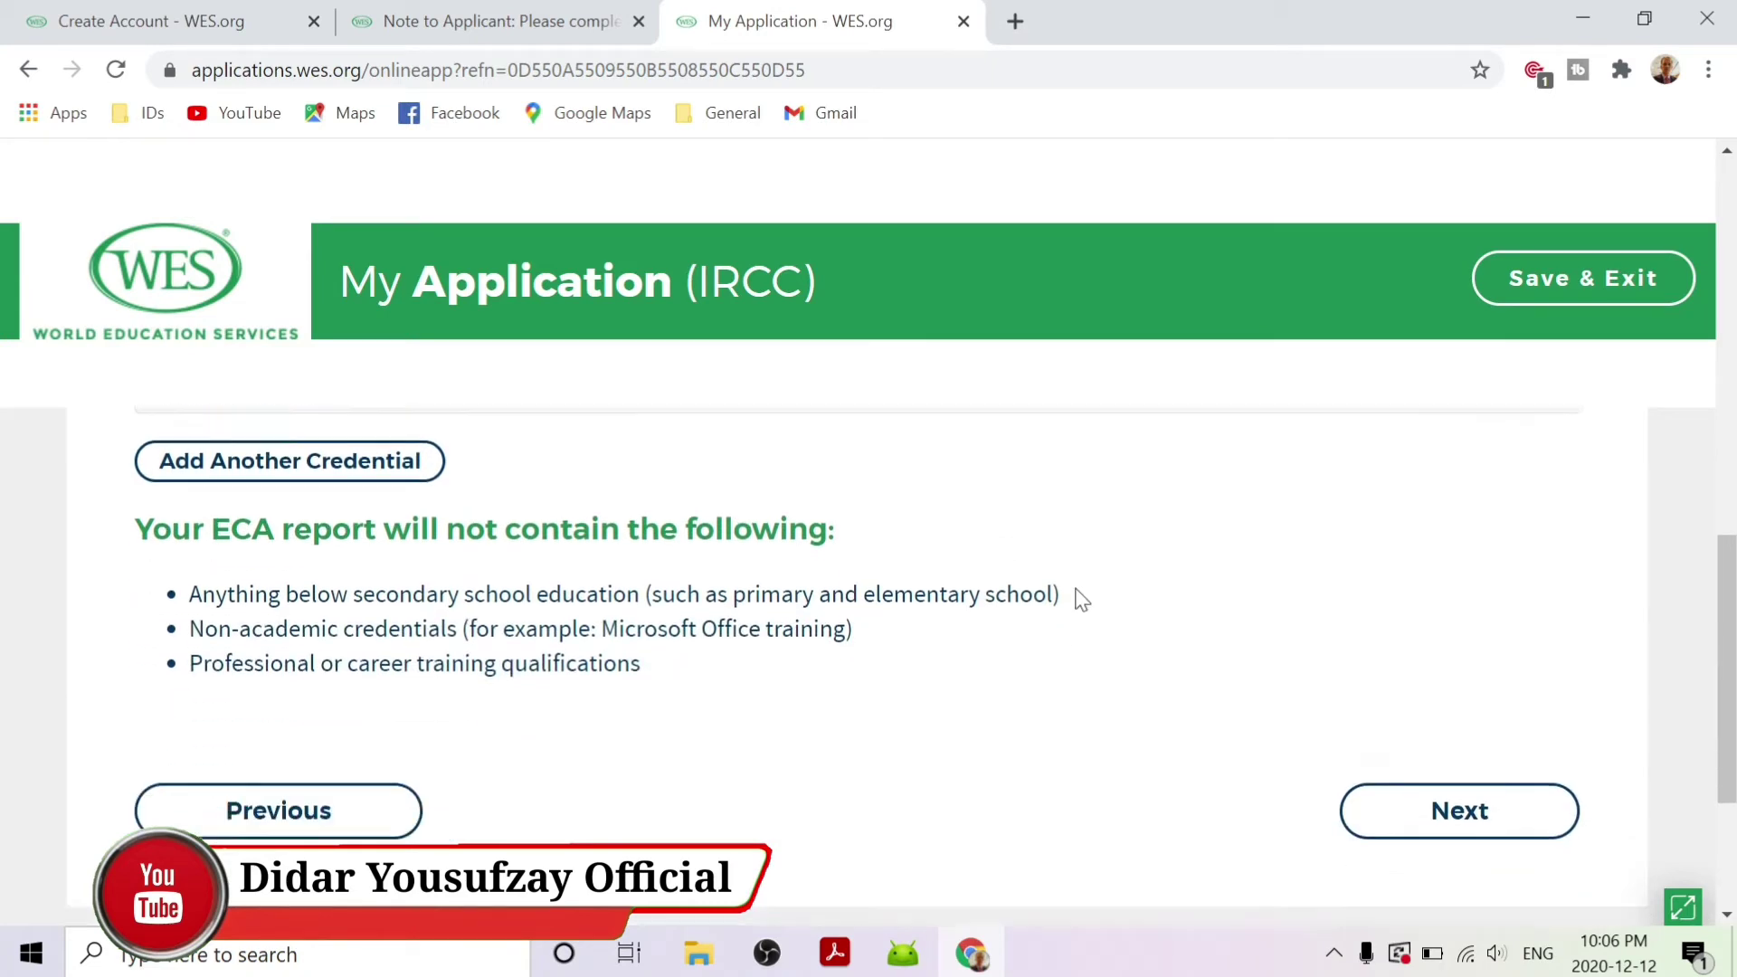
click(1416, 798)
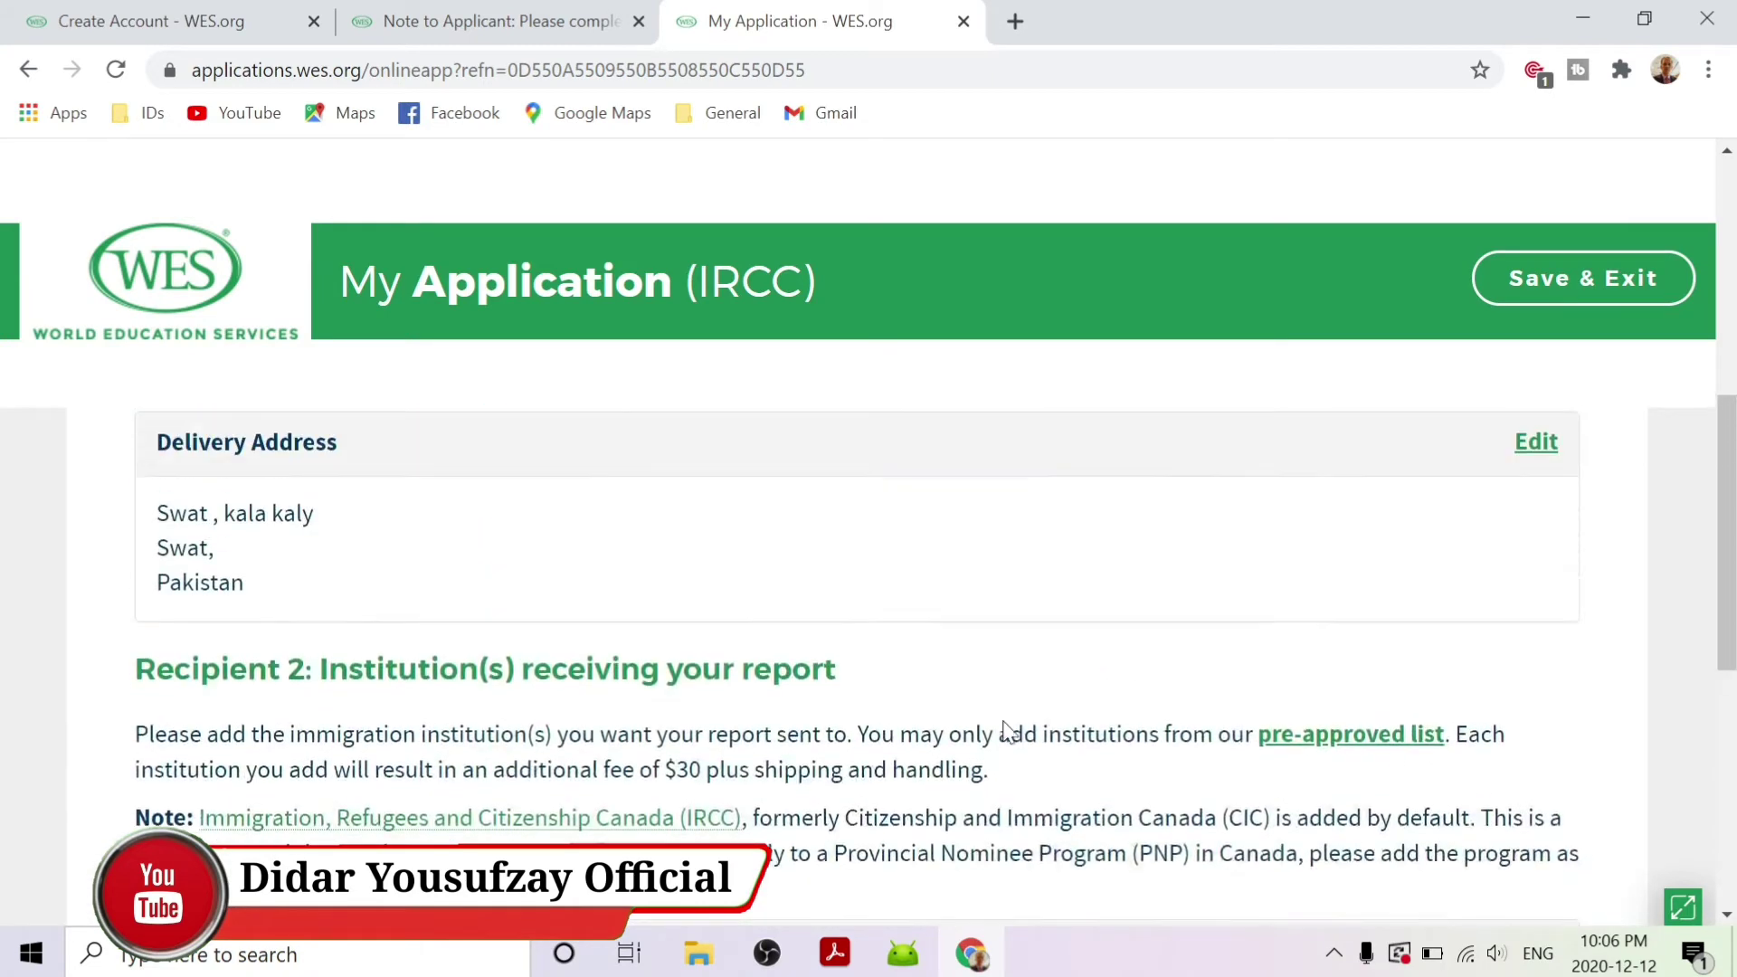
Step: Review the applicant's delivery address section and the notes on receiving institutions, including the Provincial Nominee Program (PNP) recipient rules
scroll(1010, 733, down, 1)
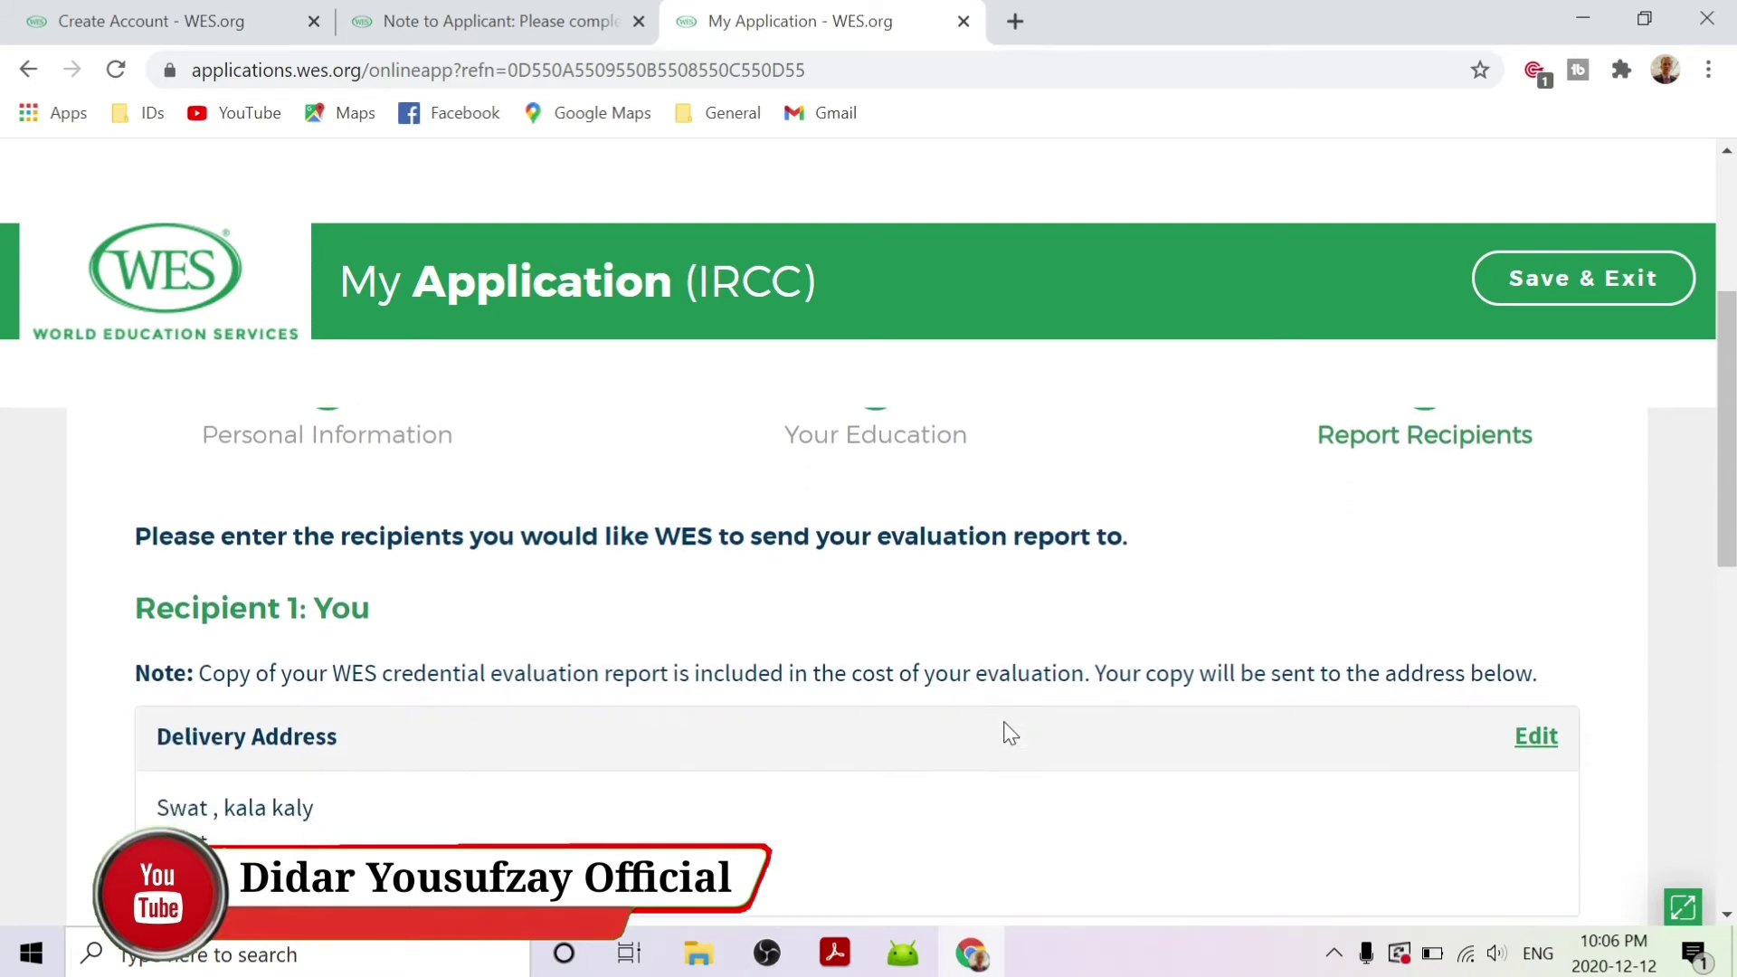
scroll(1010, 733, down, 1)
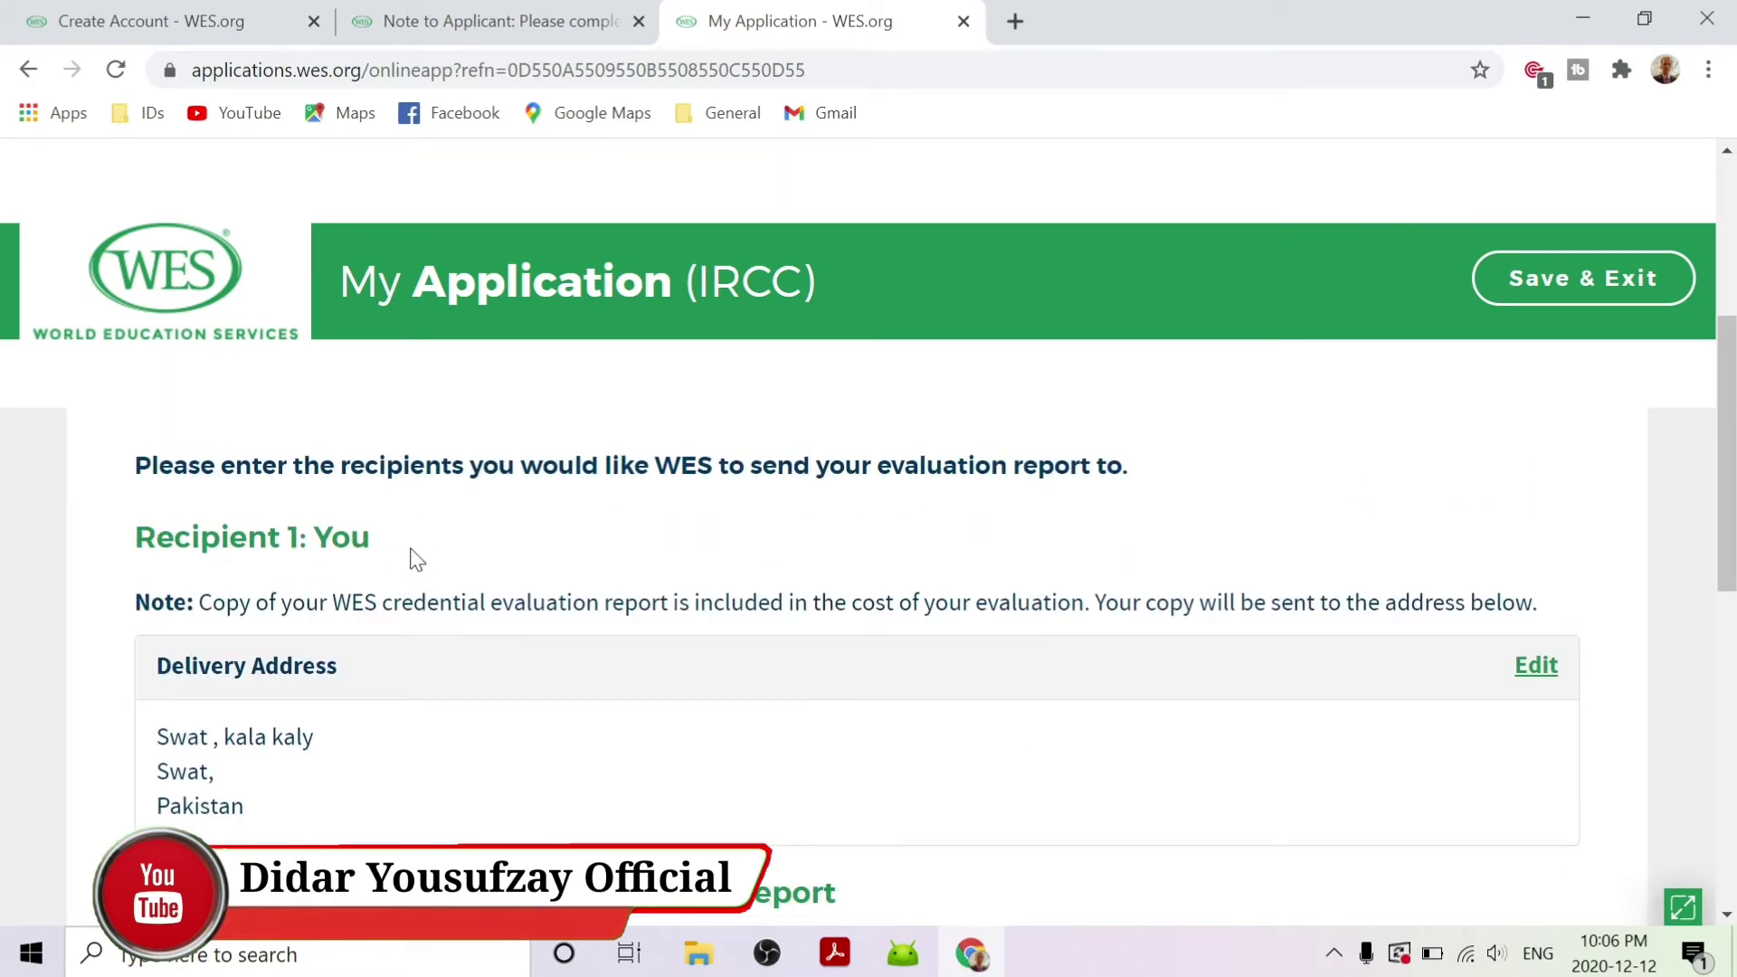
scroll(470, 655, down, 2)
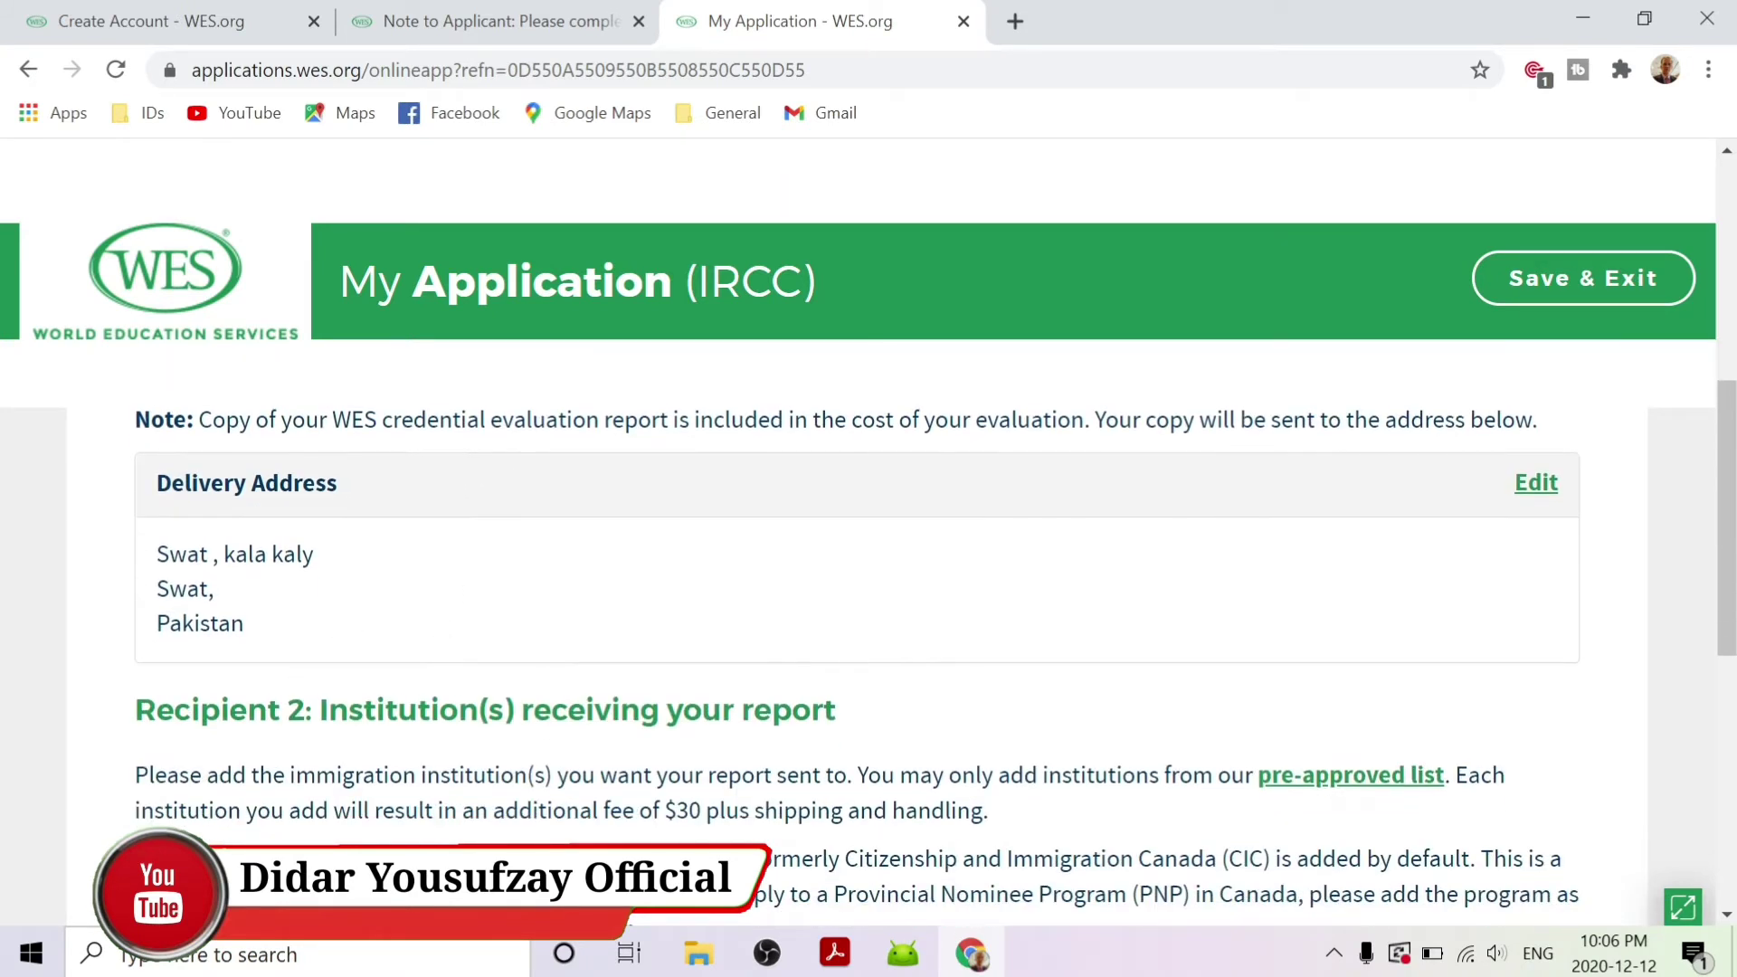
scroll(918, 730, down, 2)
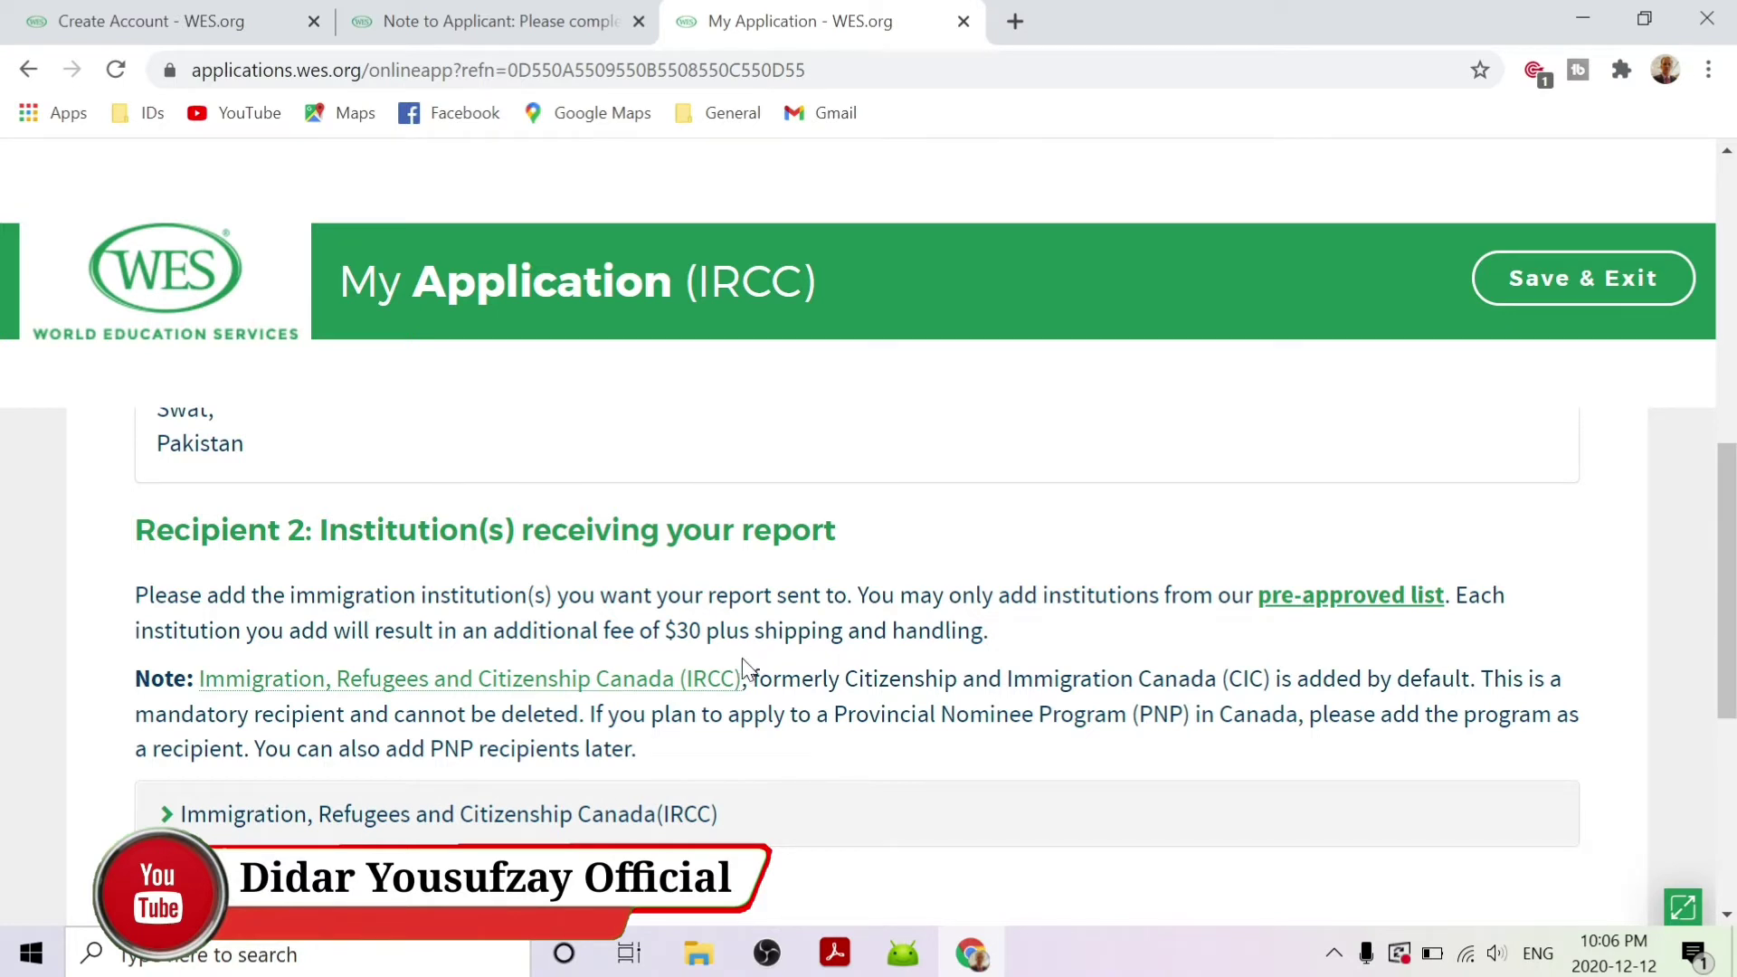
scroll(855, 625, down, 1)
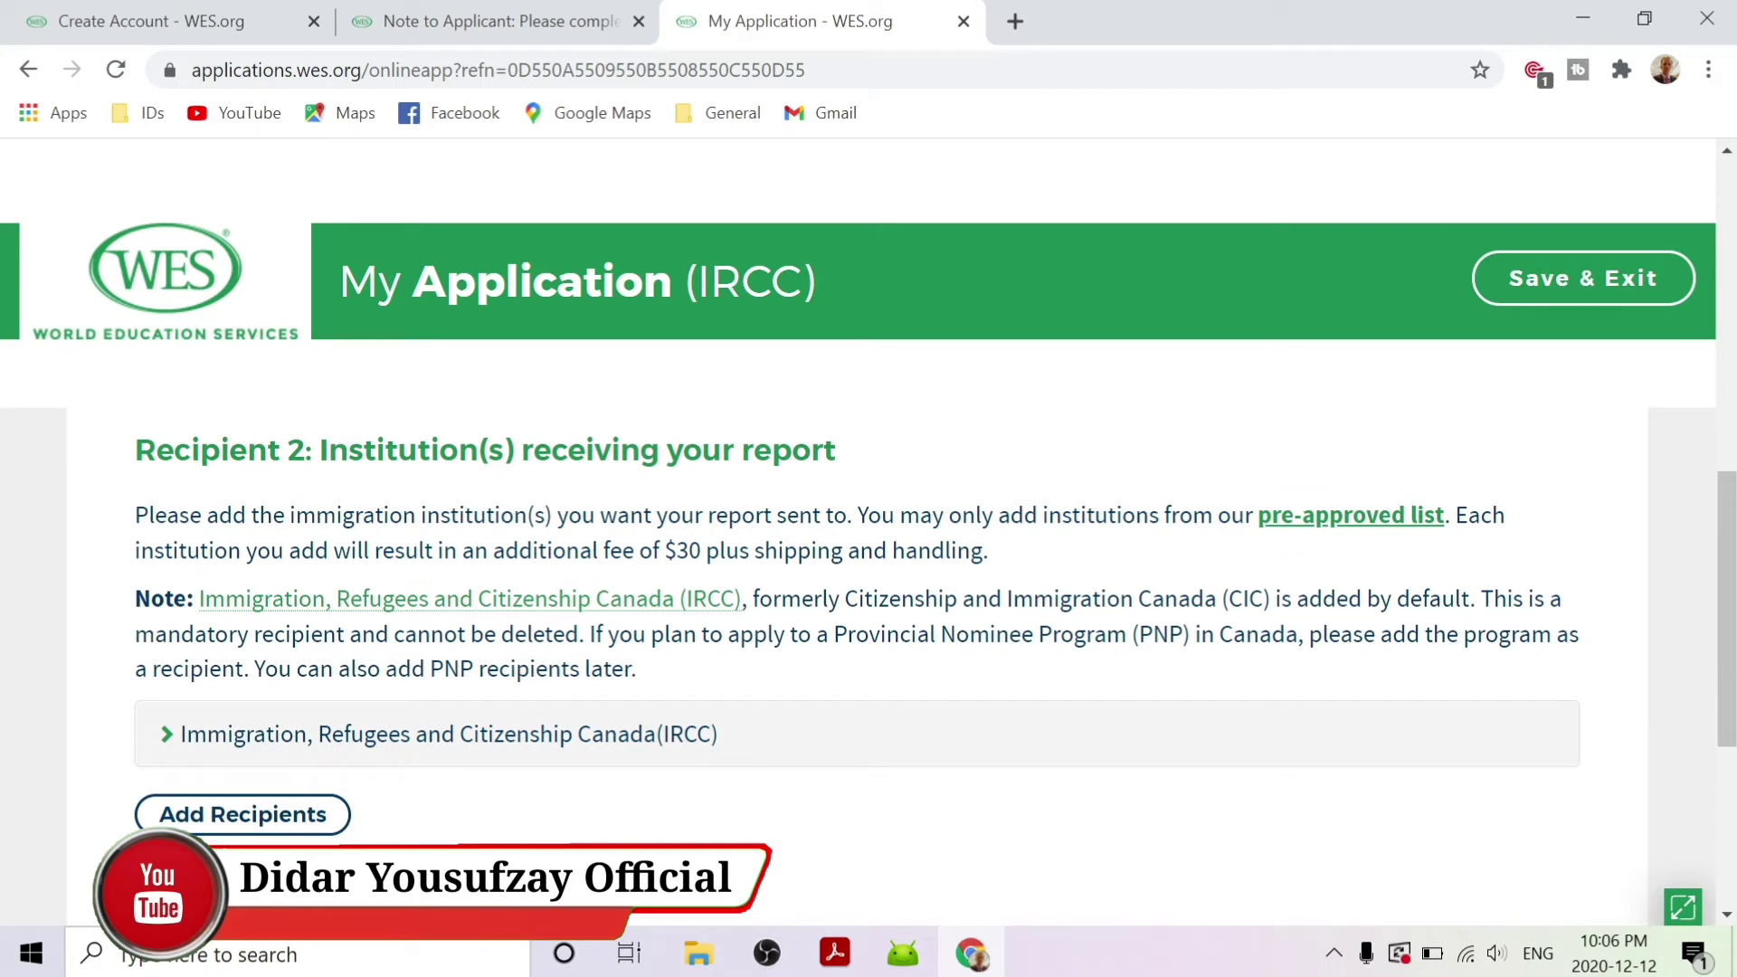
drag(831, 634, 1195, 638)
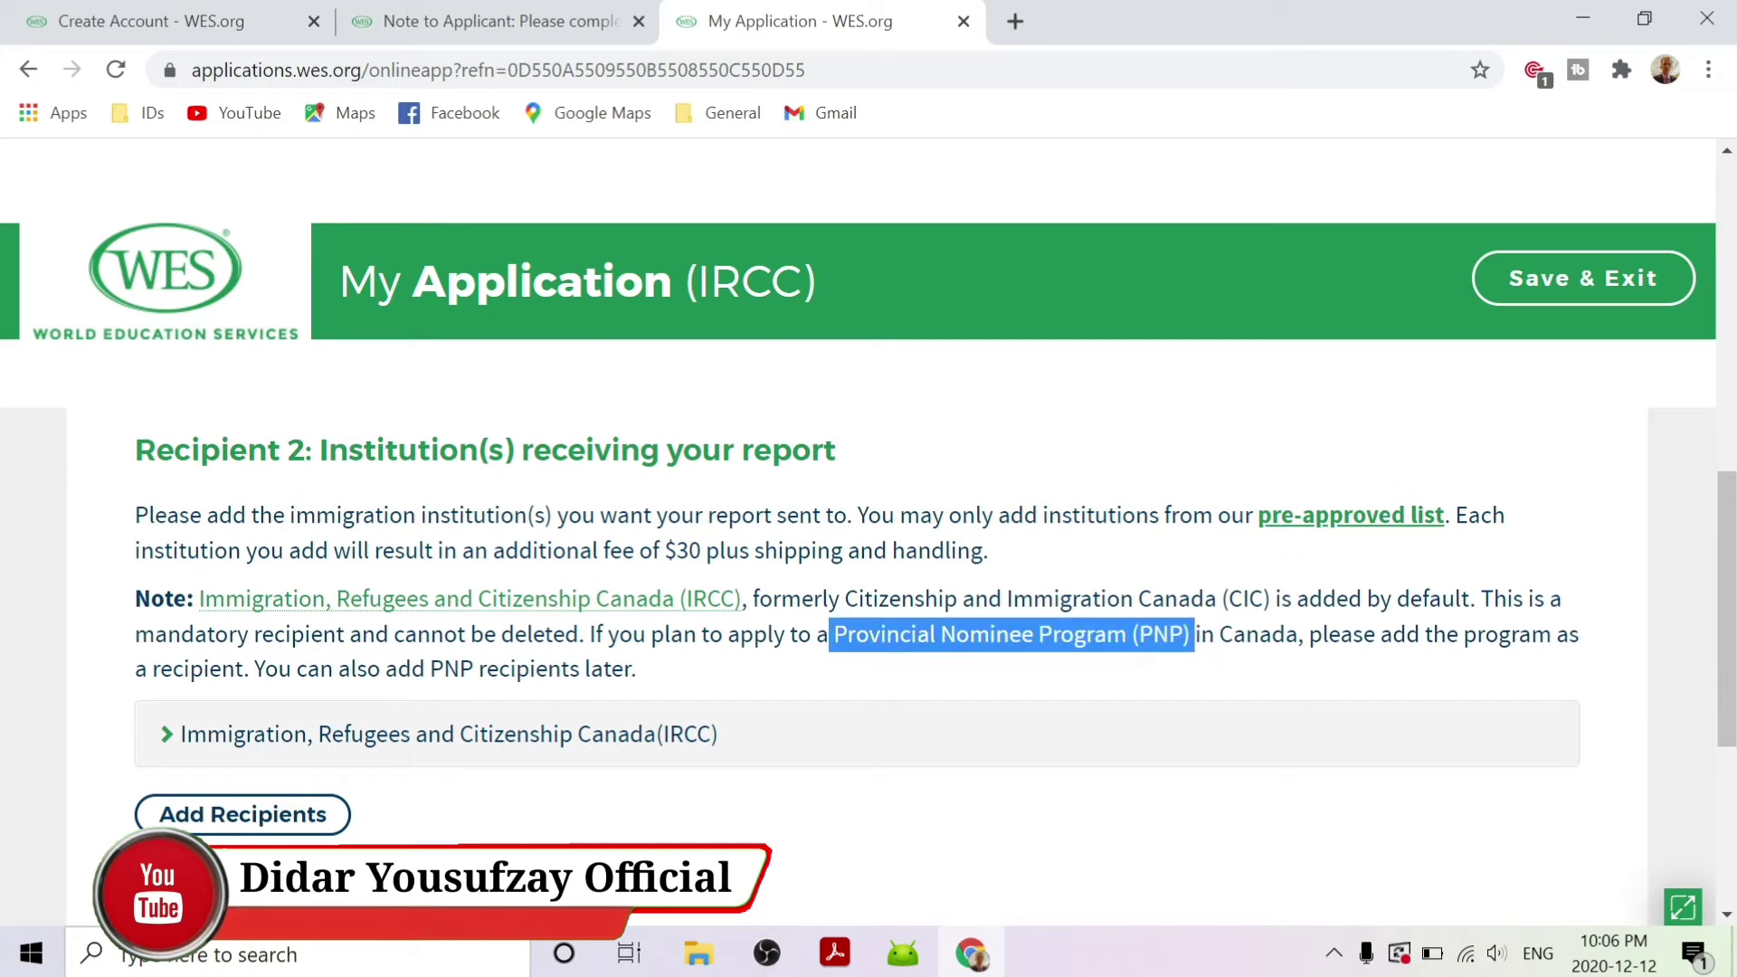
click(1148, 683)
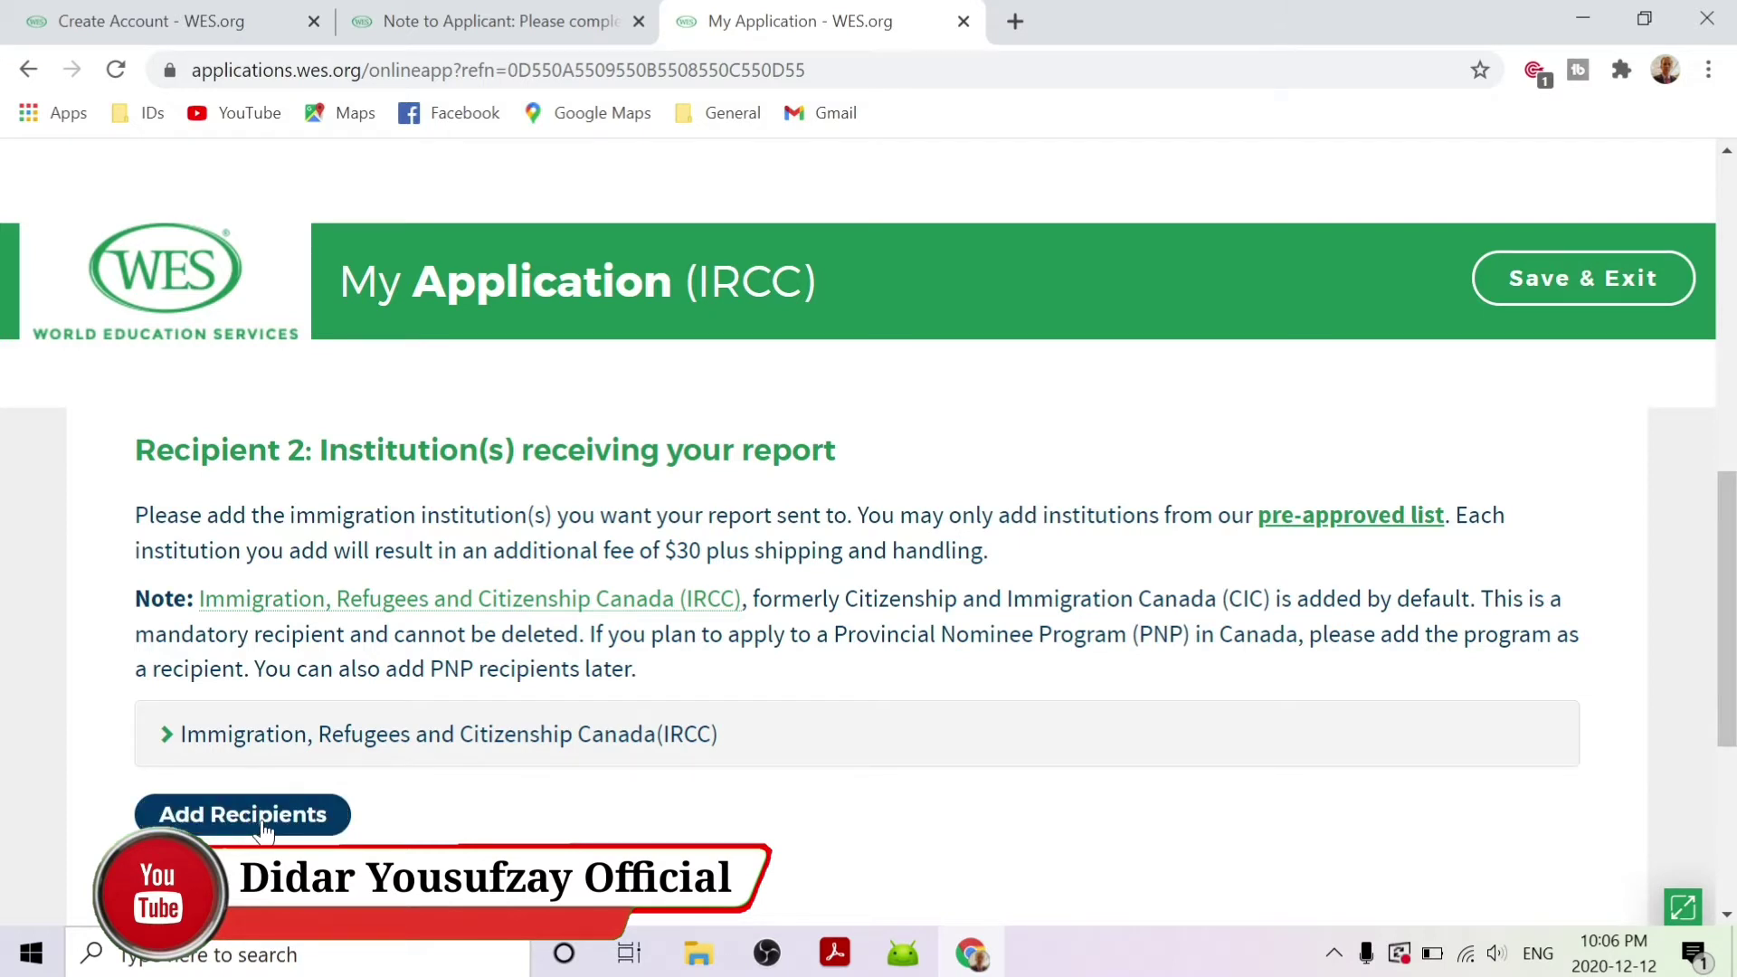
drag(252, 669, 644, 678)
click(699, 683)
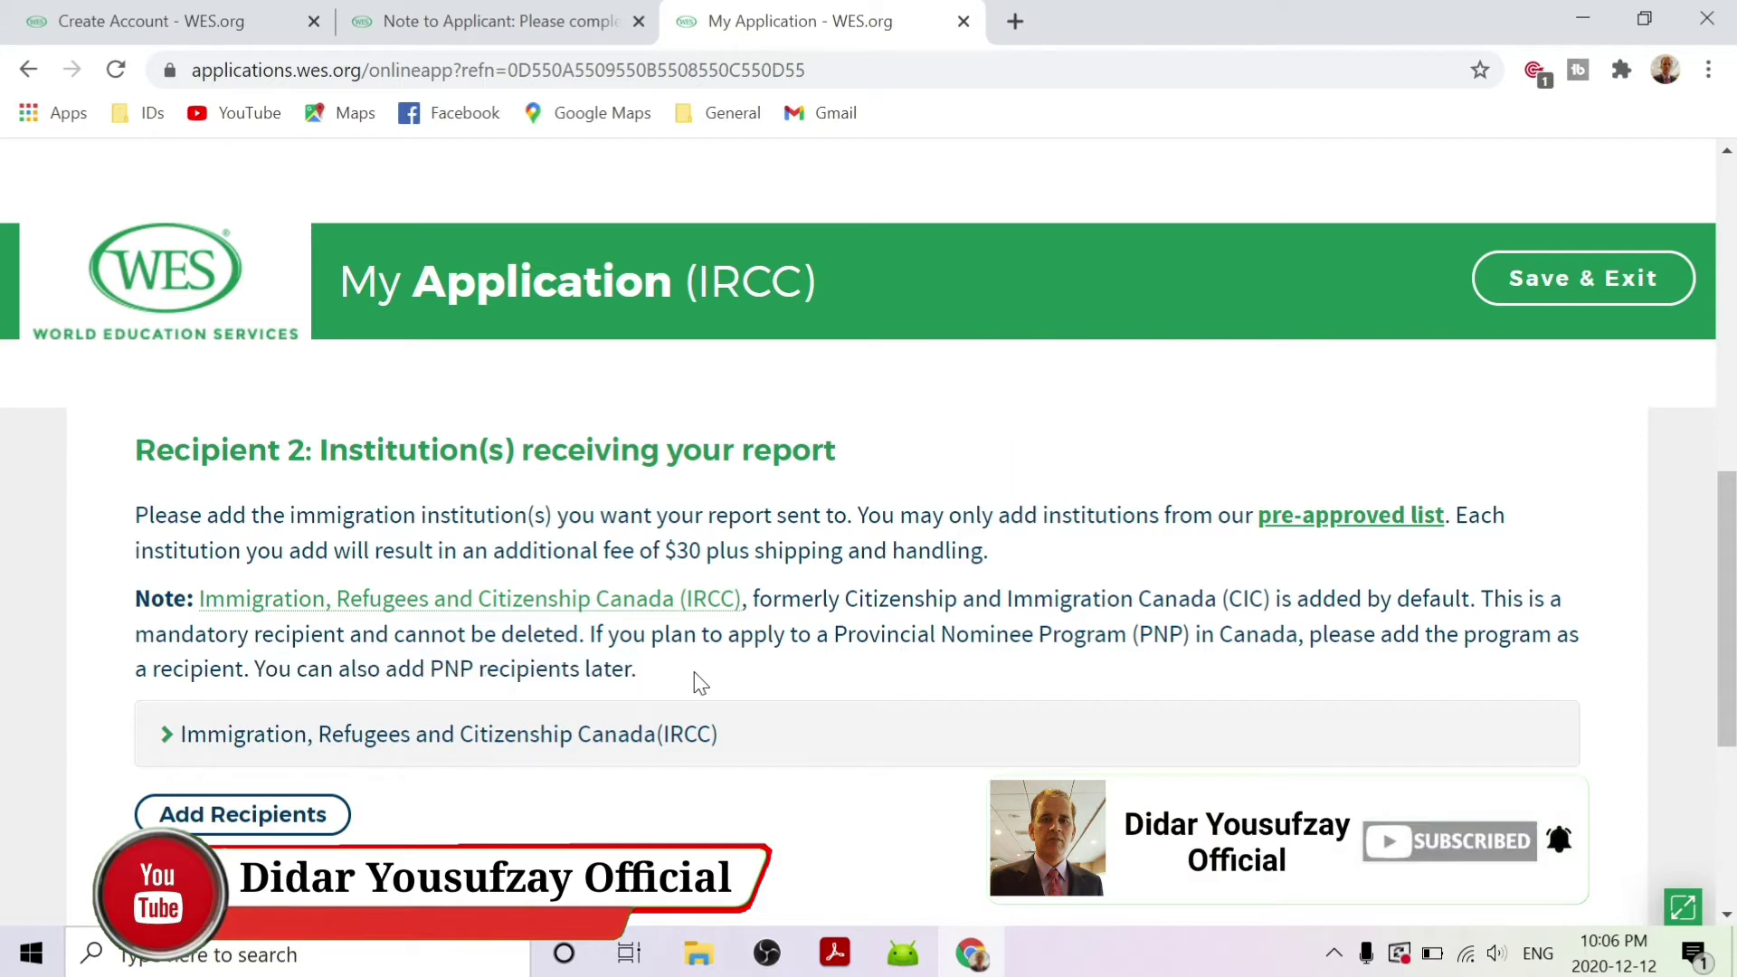
Step: Keep Immigration, Refugees and Citizenship Canada (IRCC) as the only institution recipient and continue to the evaluation type section
scroll(699, 683, down, 1)
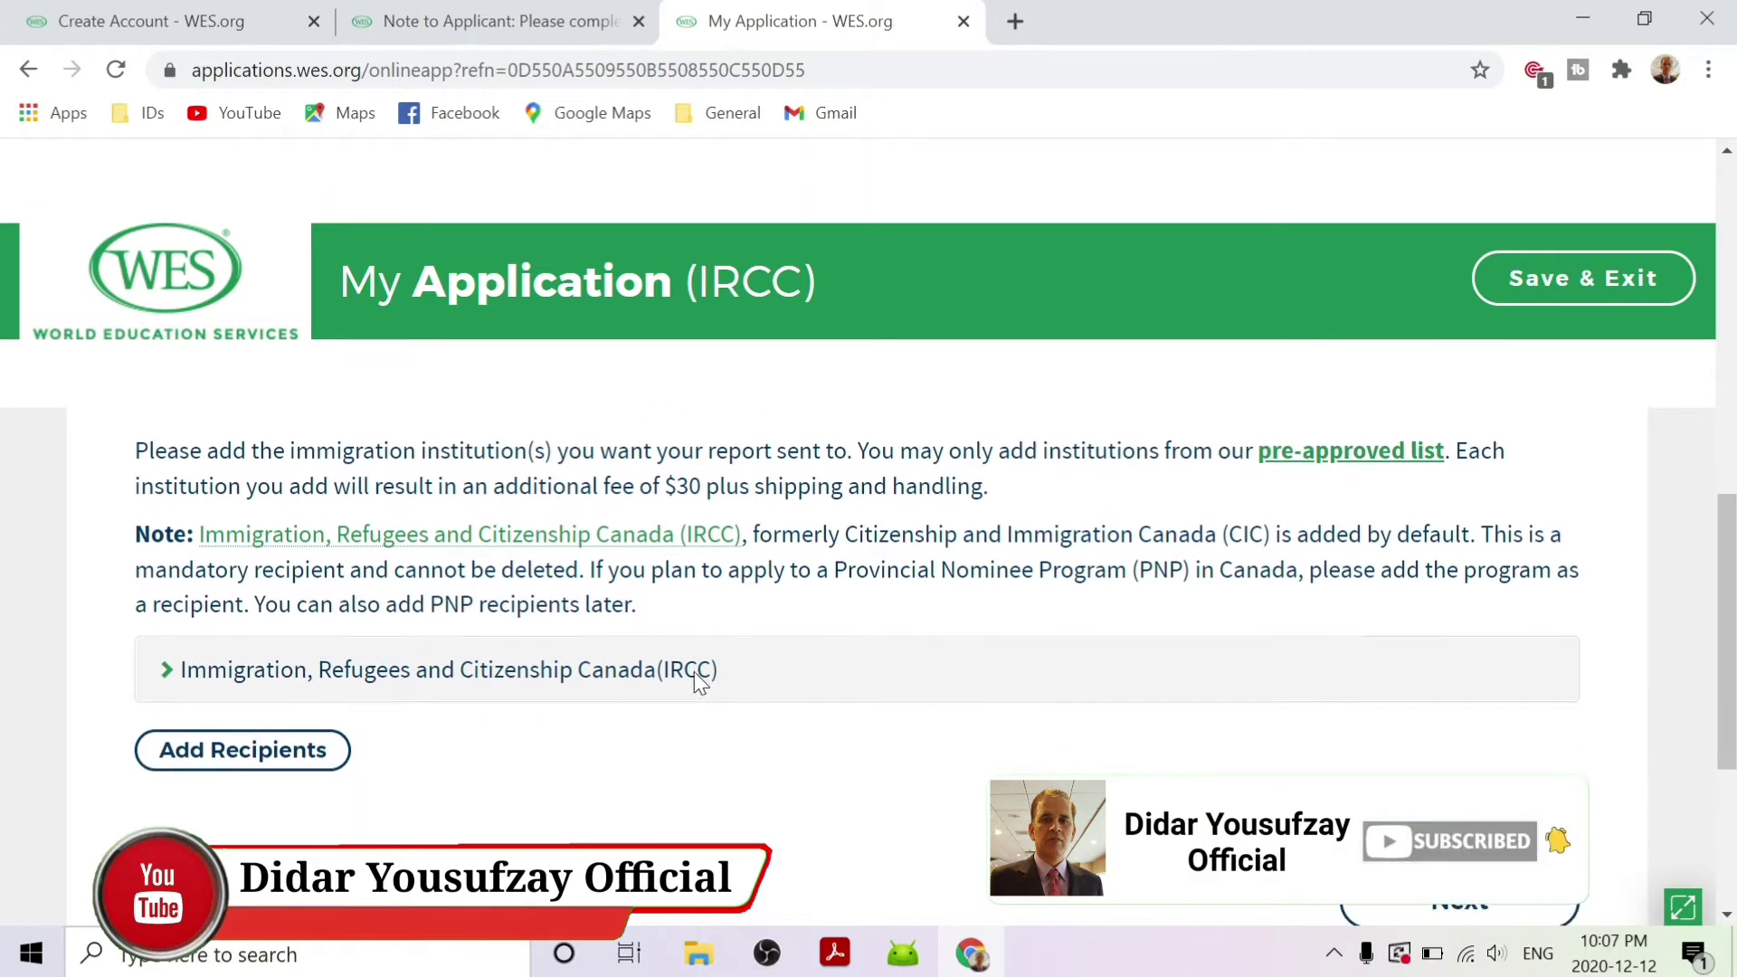
scroll(697, 683, down, 3)
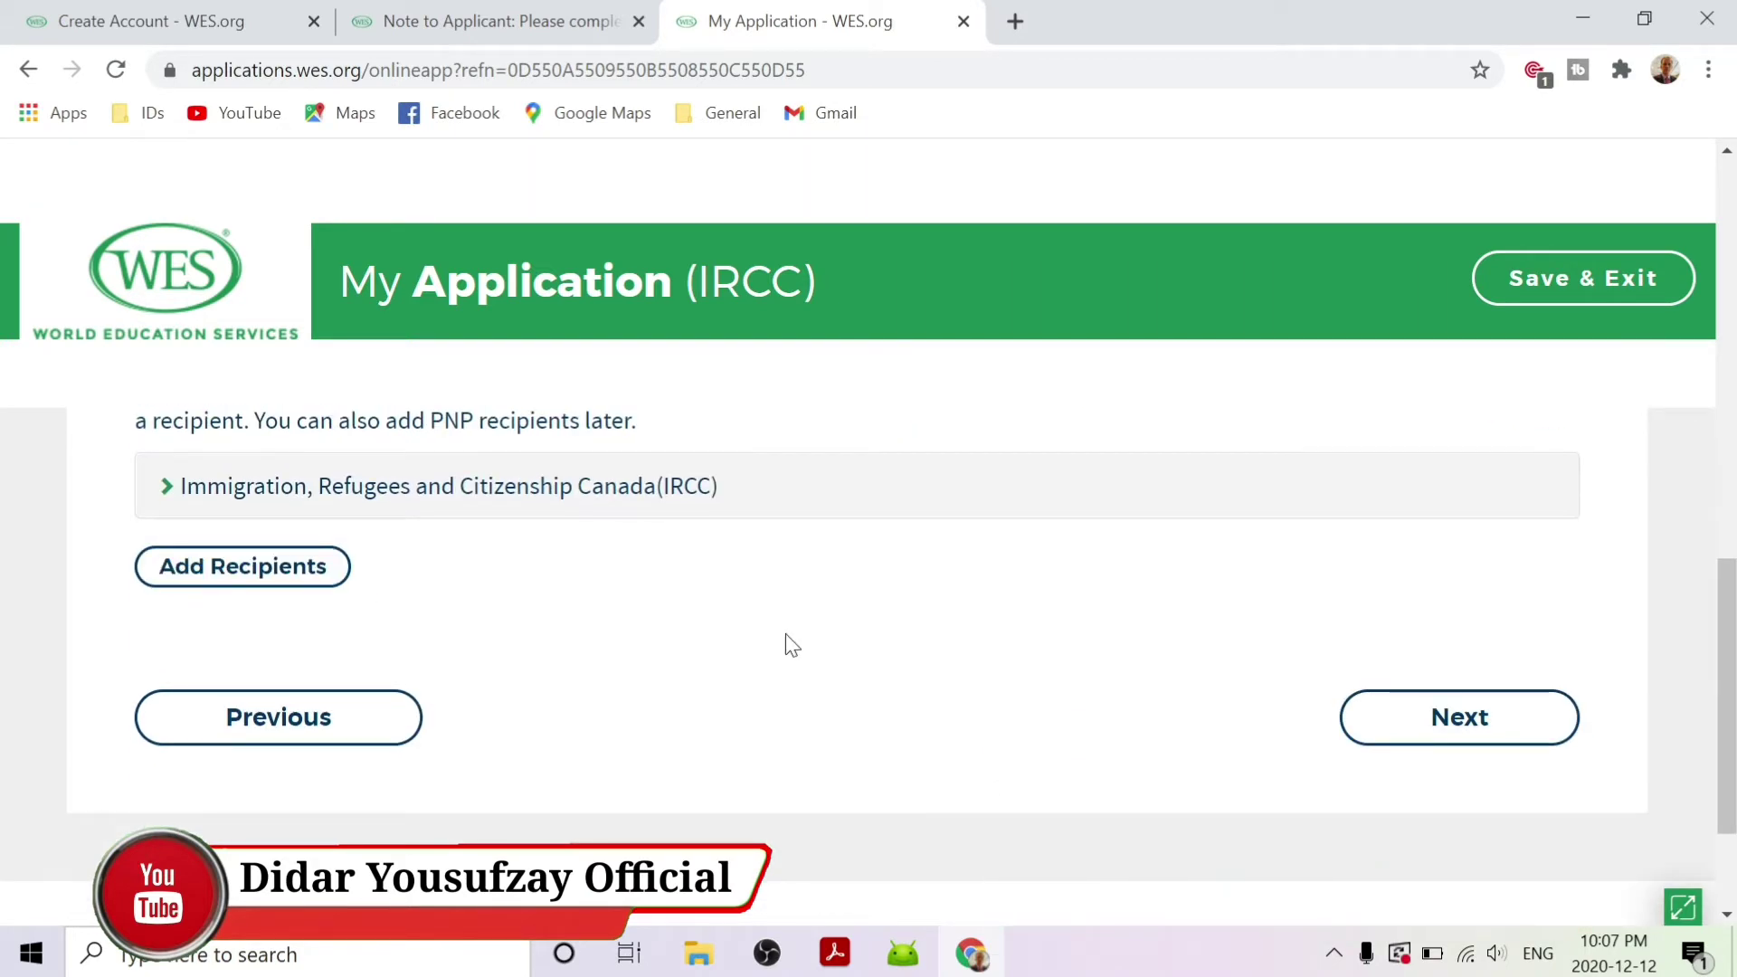
scroll(786, 642, down, 1)
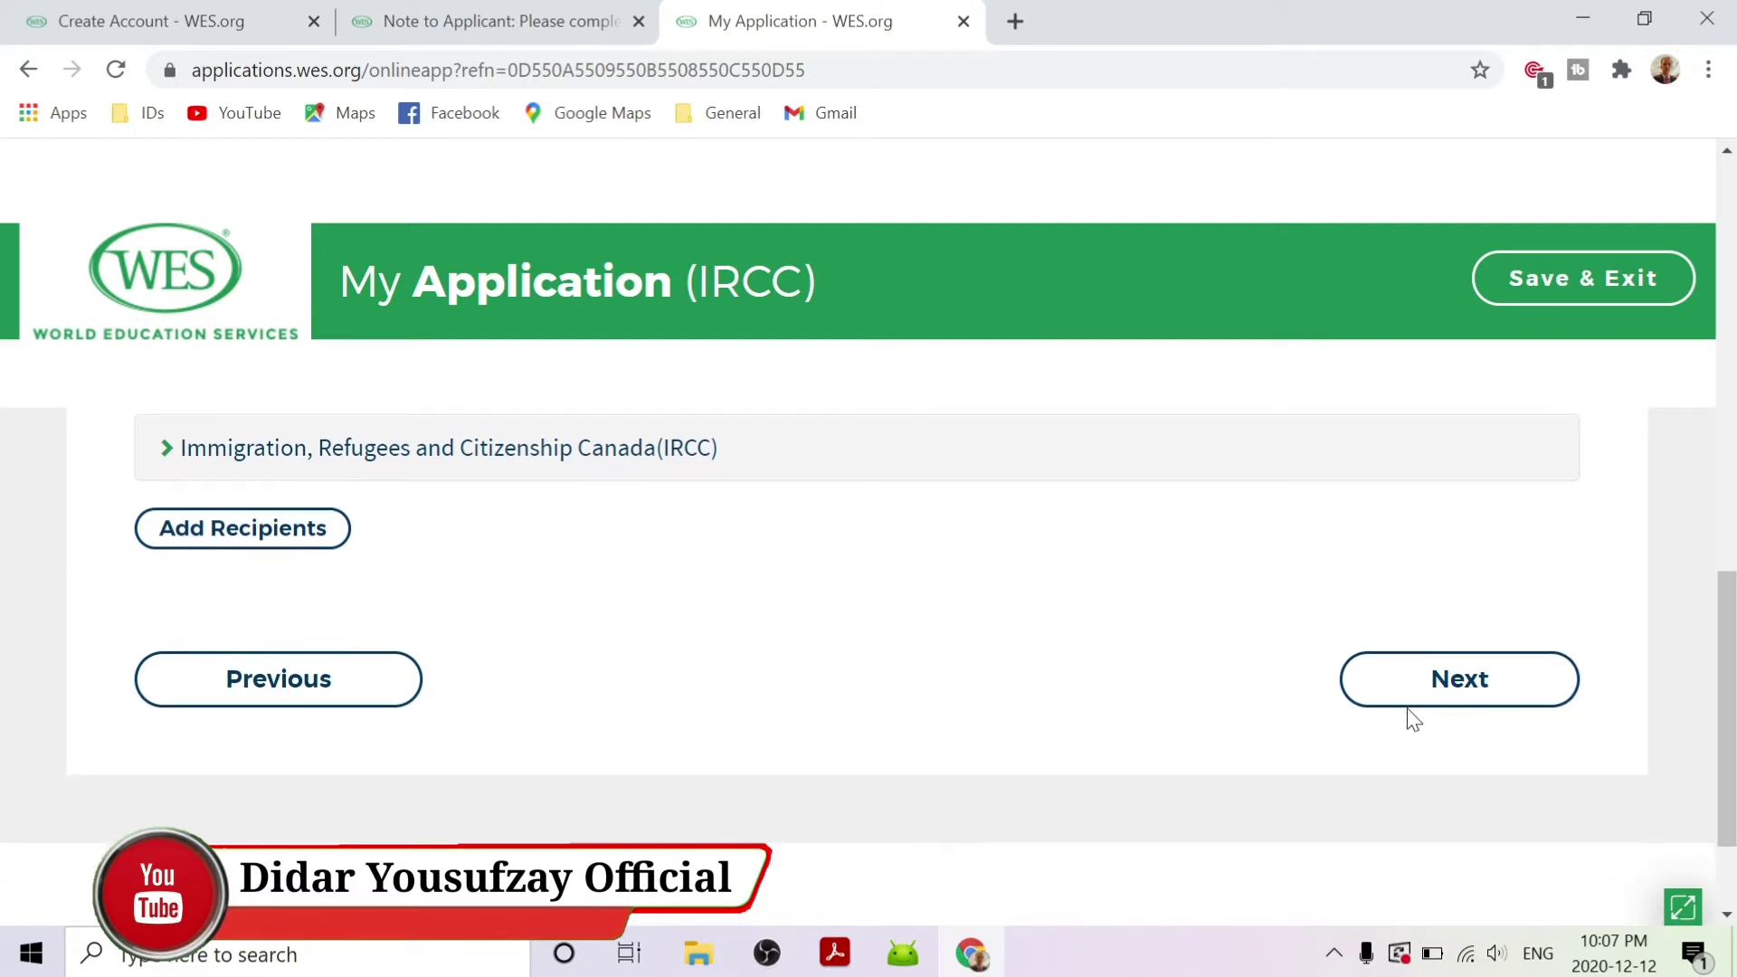
click(1465, 686)
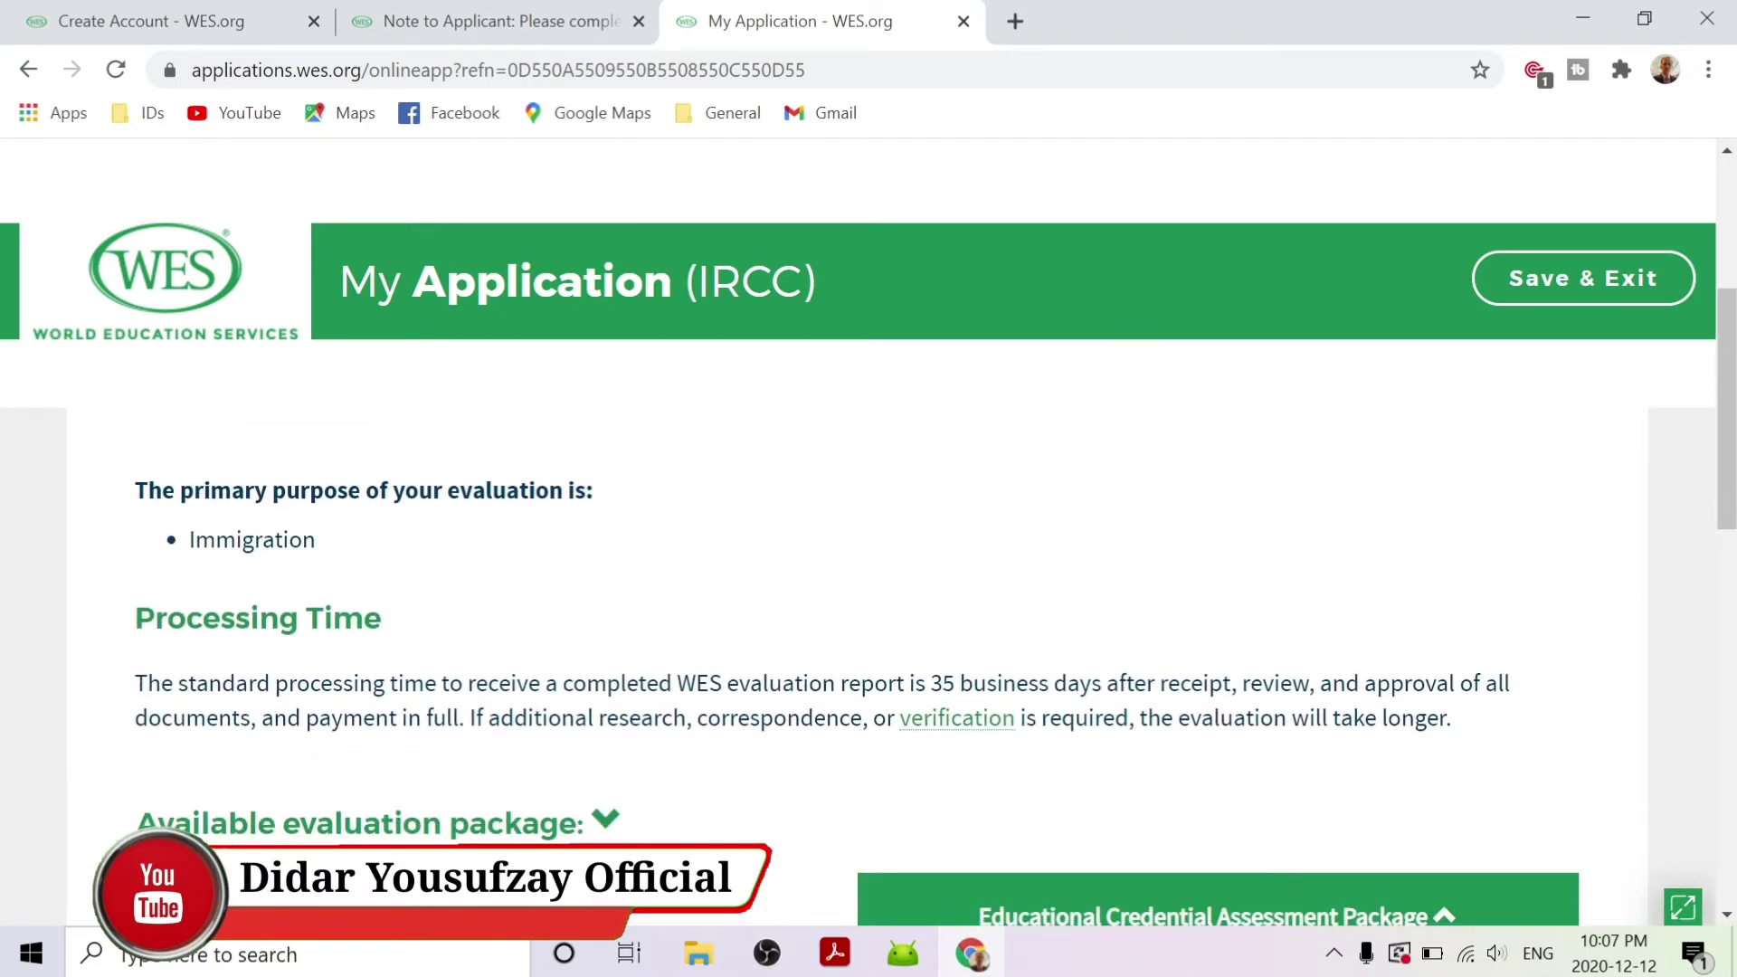
Step: Examine the standard processing time and the features and price of the Educational Credential Assessment Package
scroll(1466, 687, down, 1)
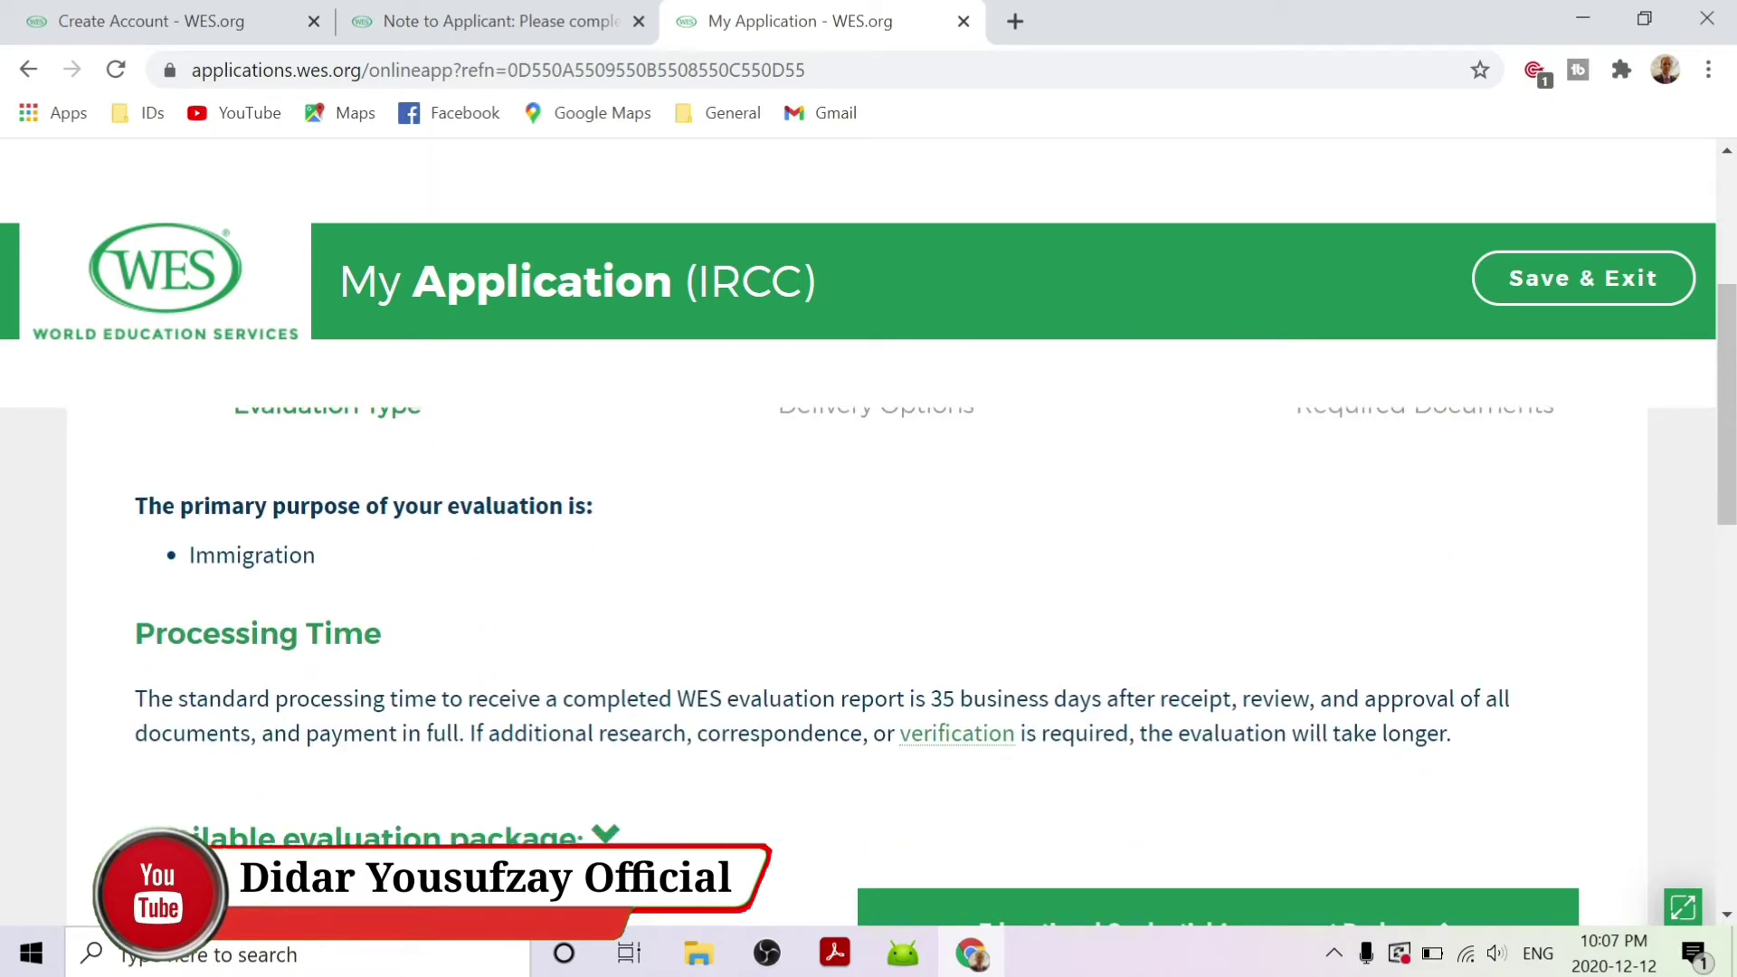
drag(931, 699, 1203, 698)
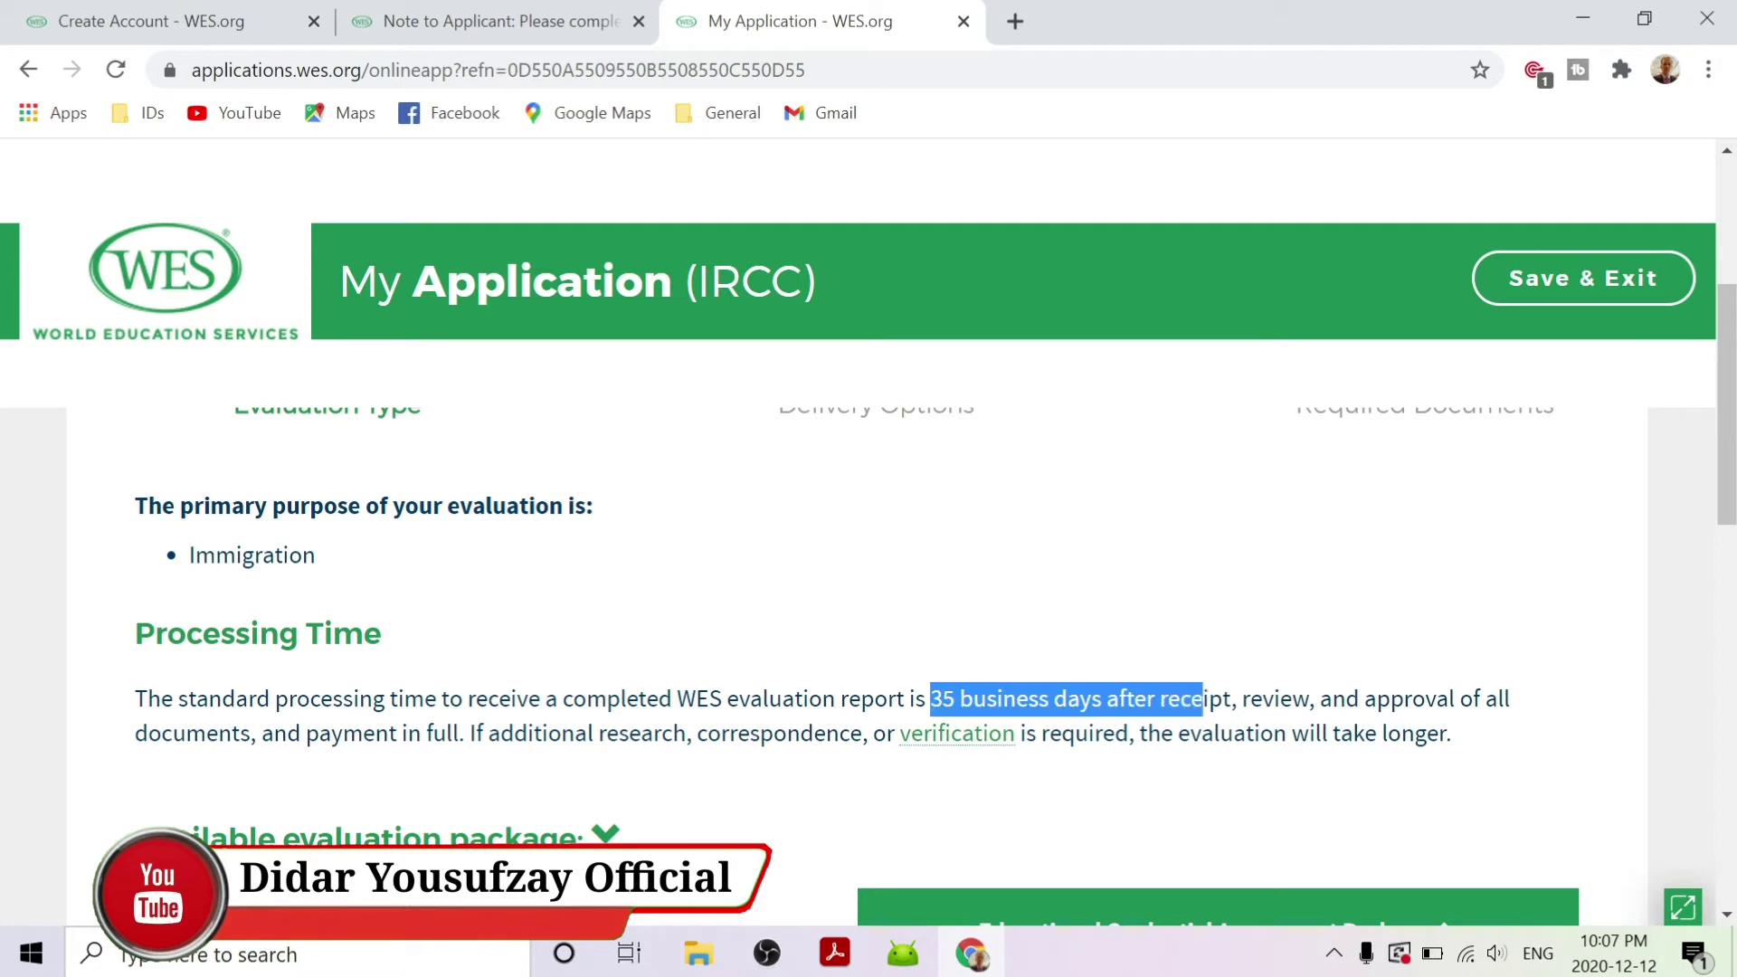
click(1280, 625)
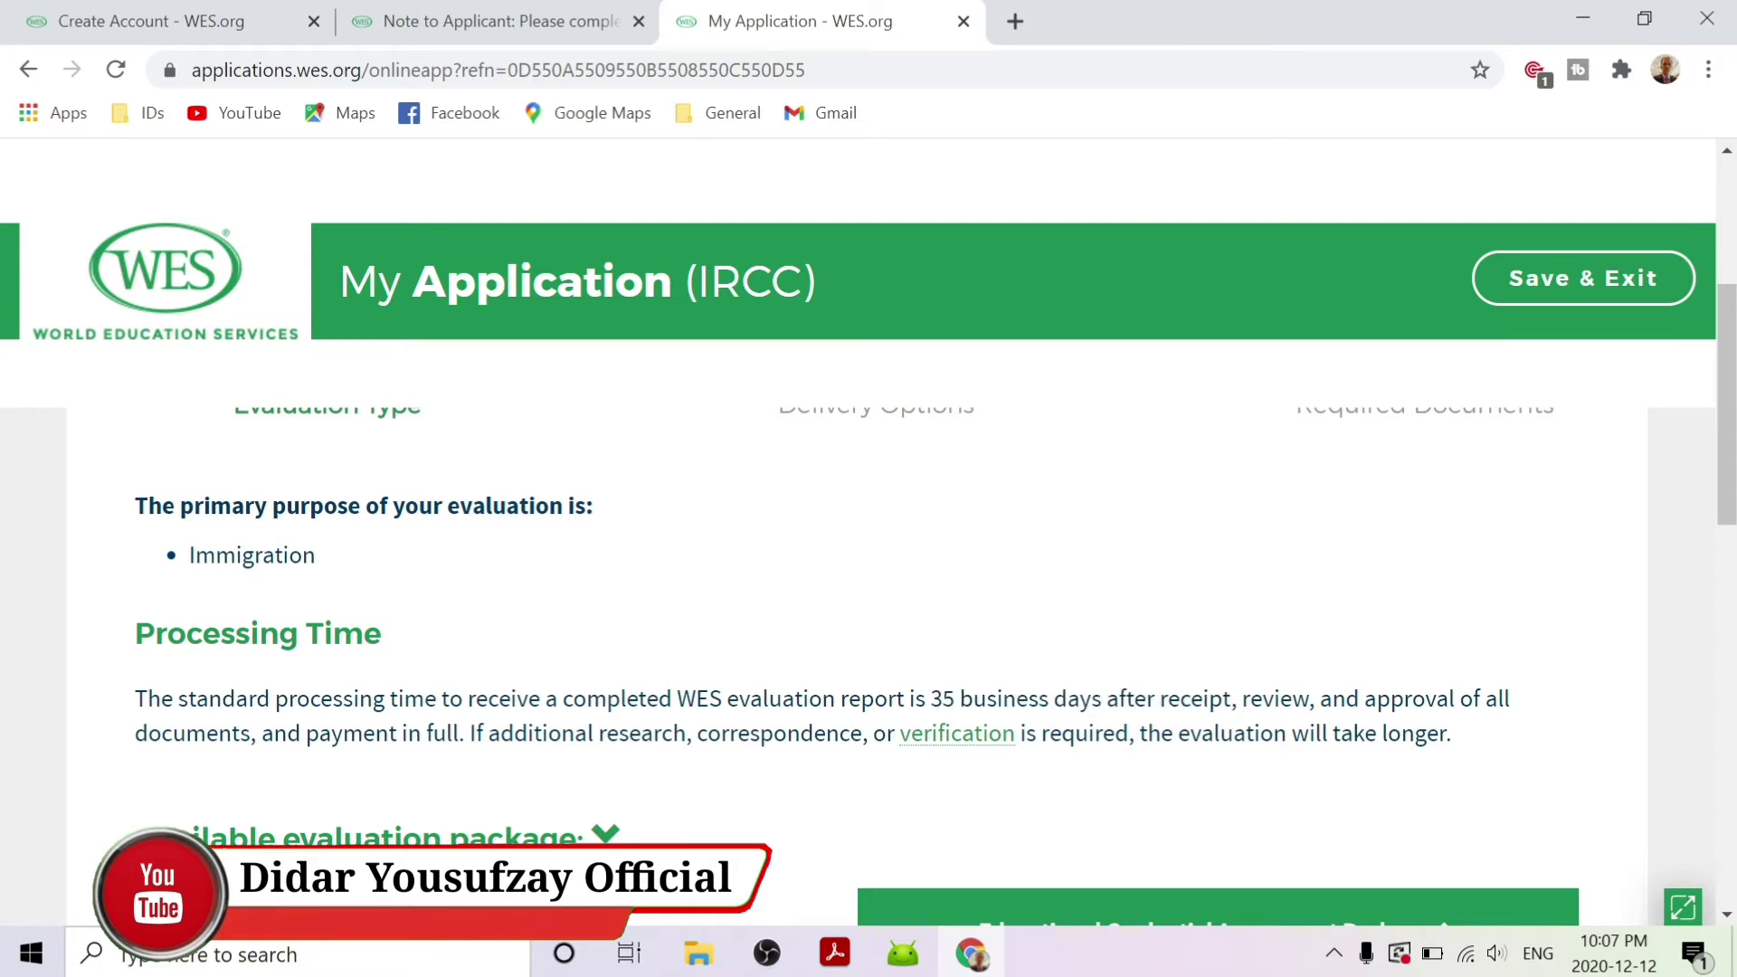
scroll(670, 624, down, 1)
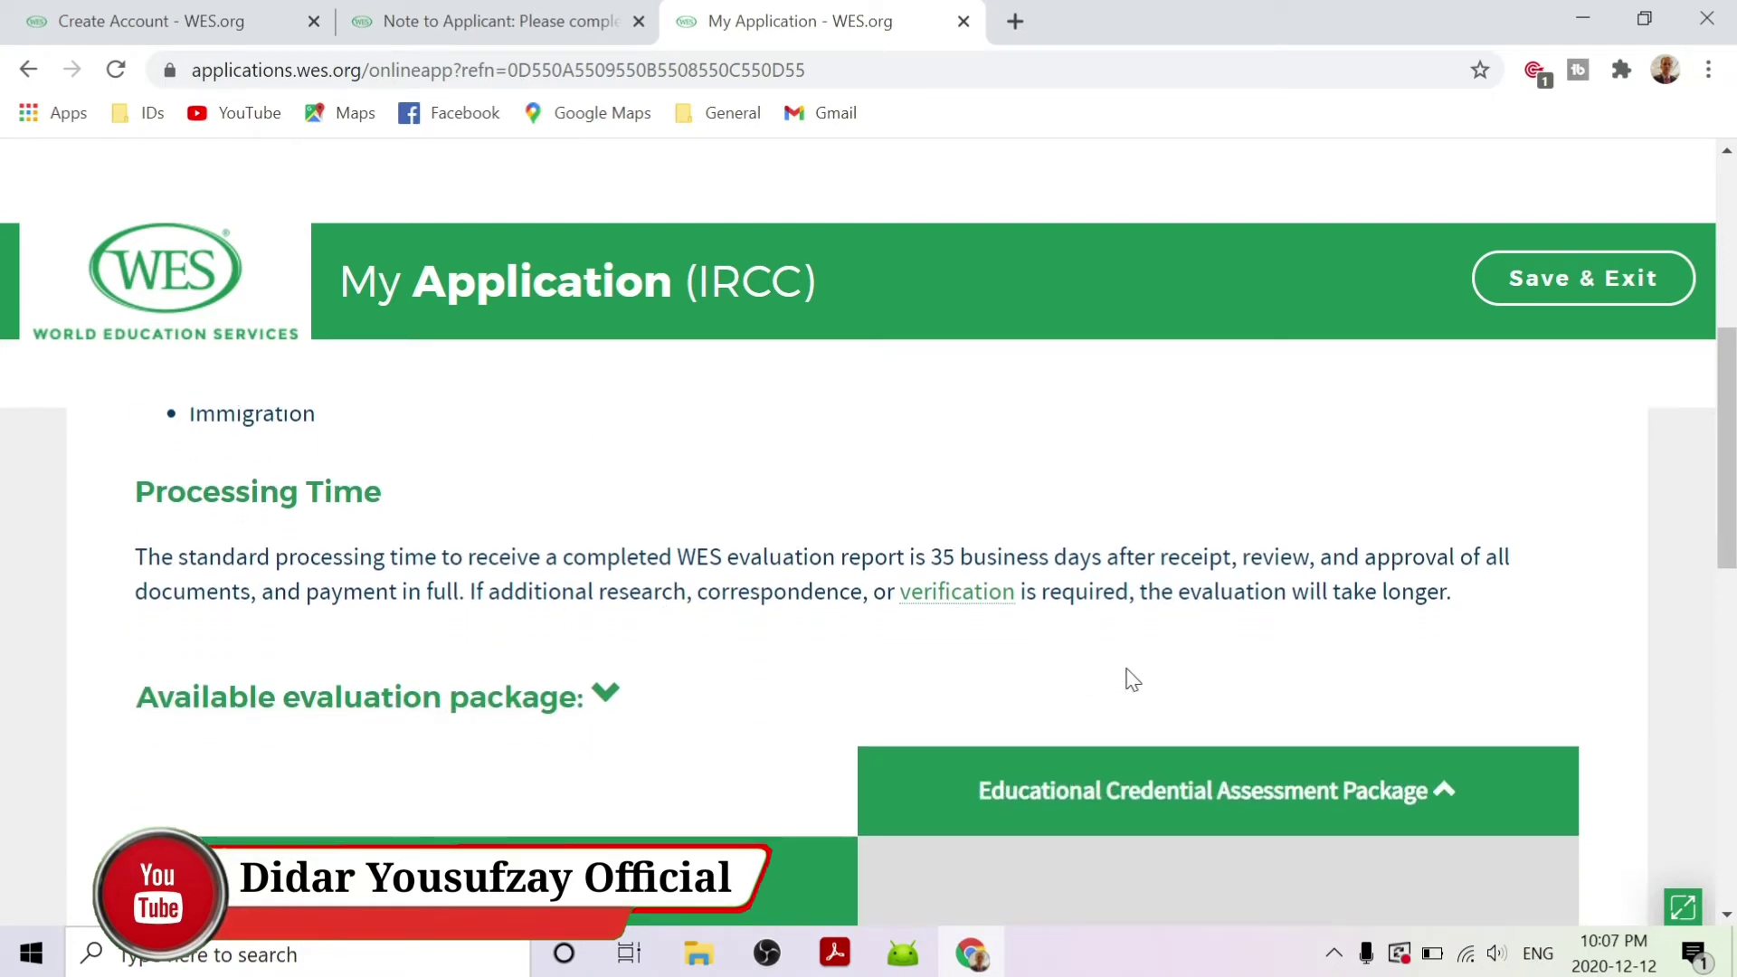
scroll(1128, 681, down, 2)
scroll(1131, 680, down, 1)
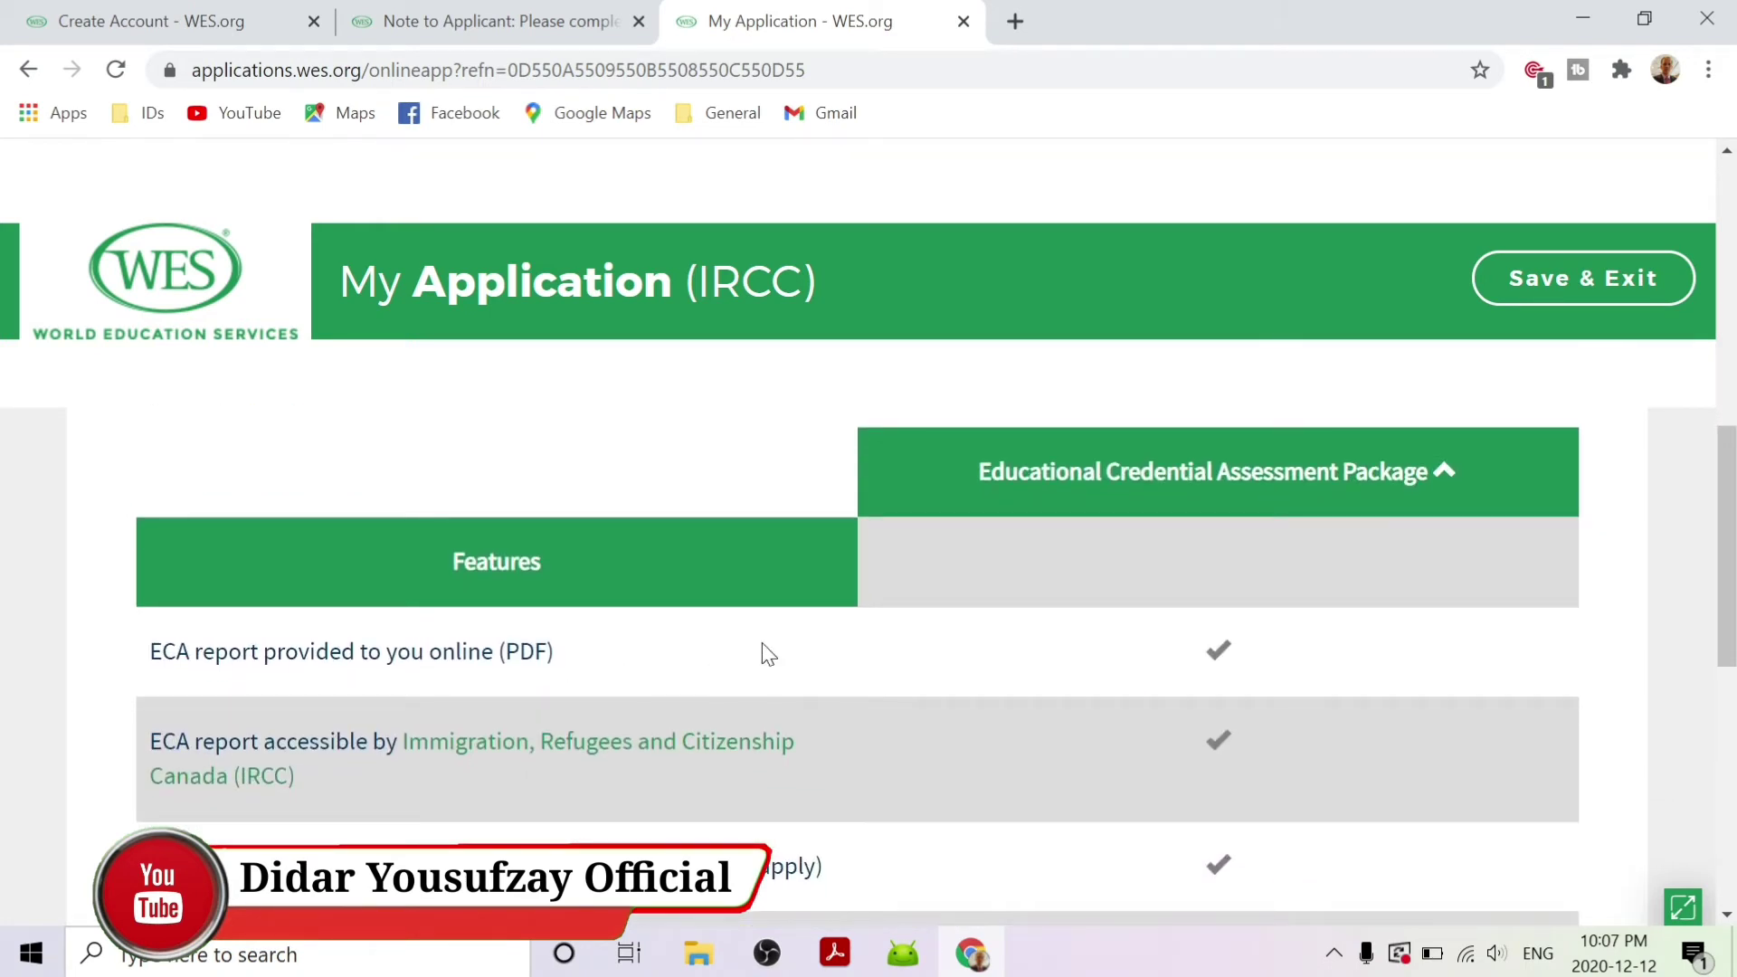
scroll(762, 644, down, 1)
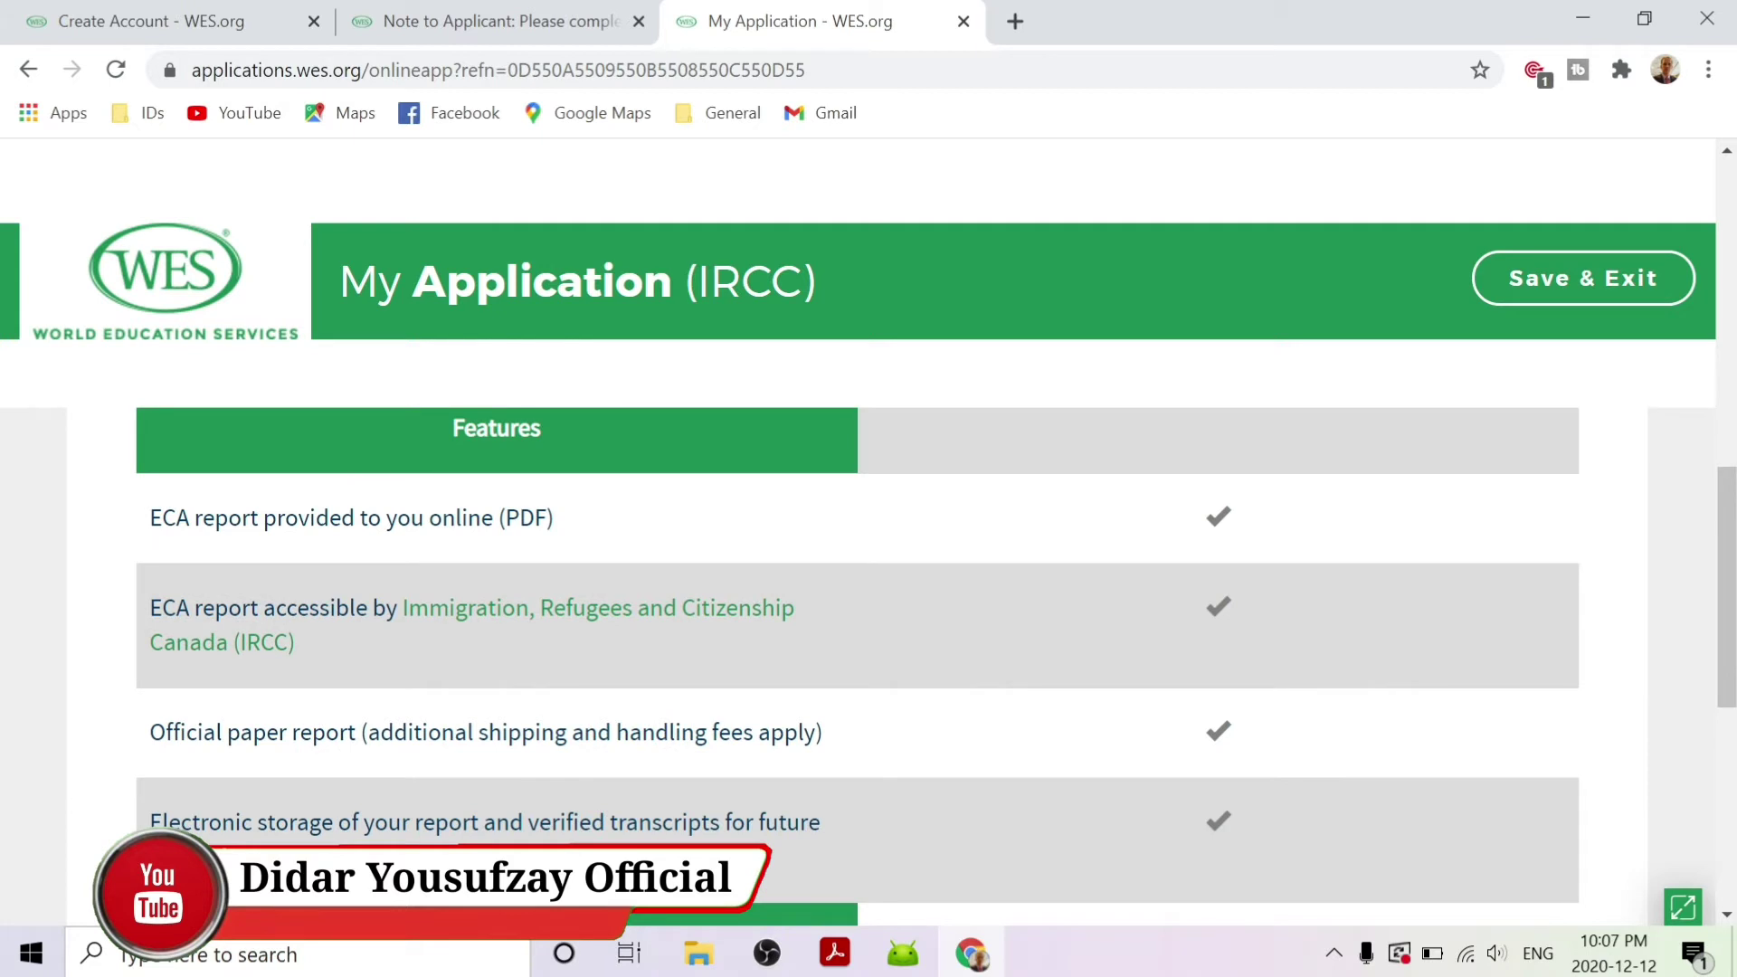
scroll(574, 628, down, 1)
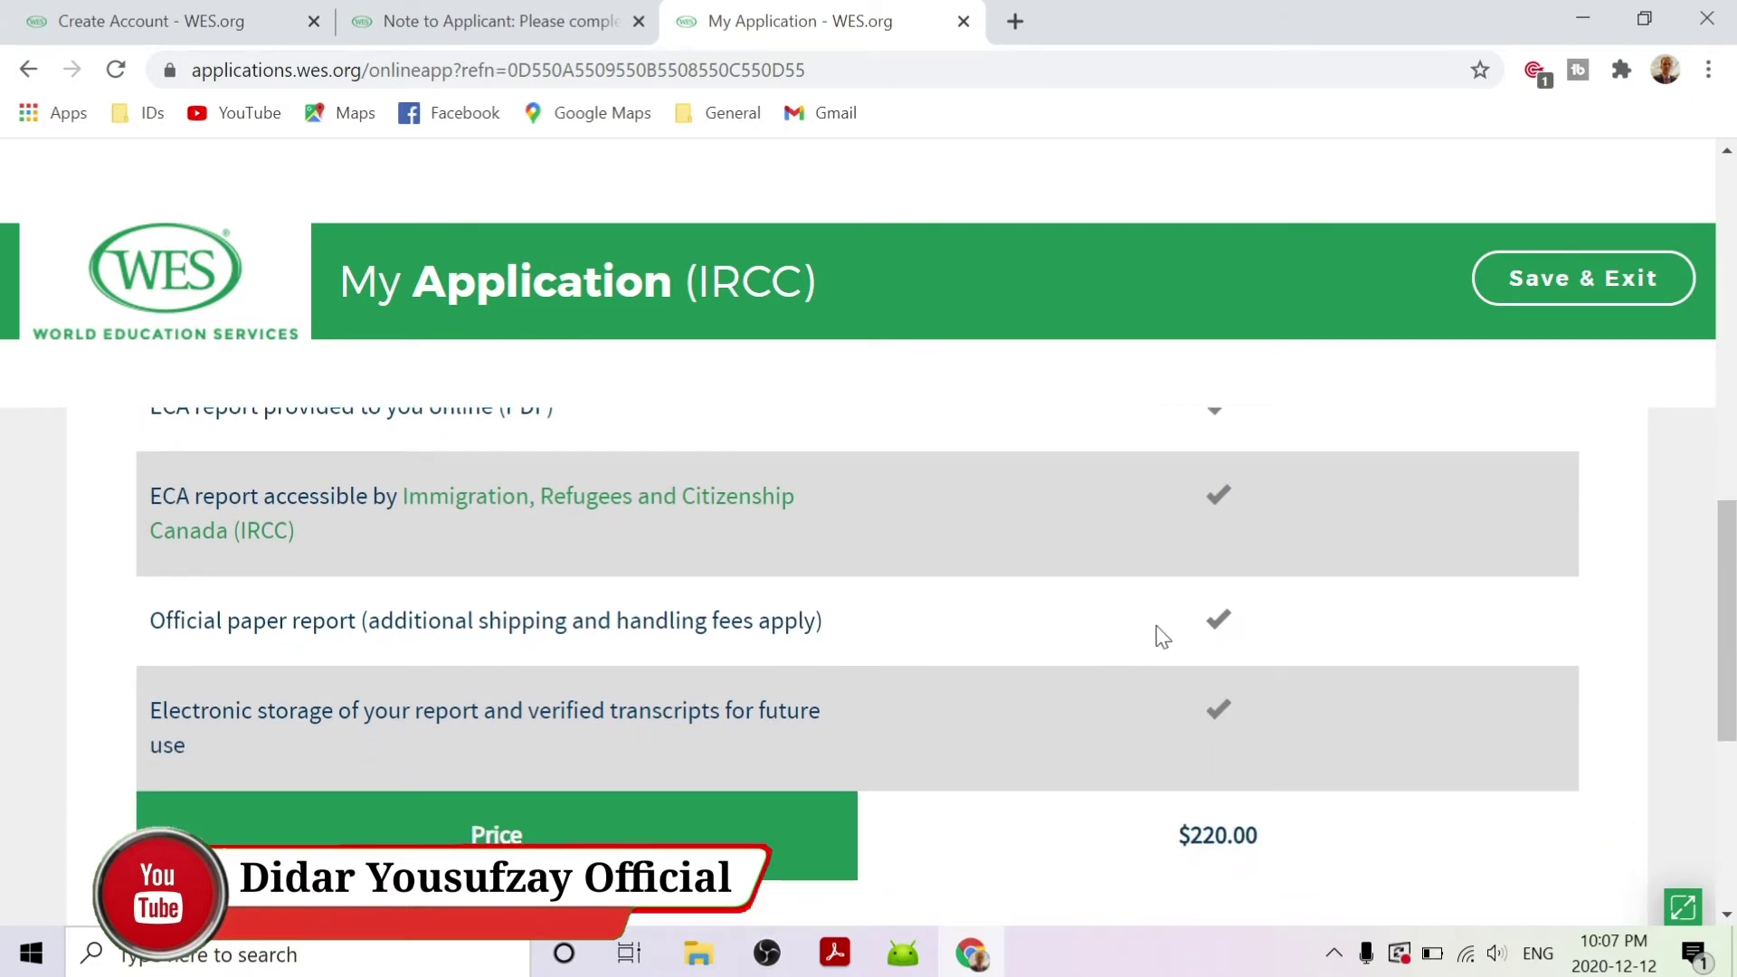
Step: Accept the Educational Credential Assessment Package and continue to the delivery options section
scroll(1156, 633, down, 1)
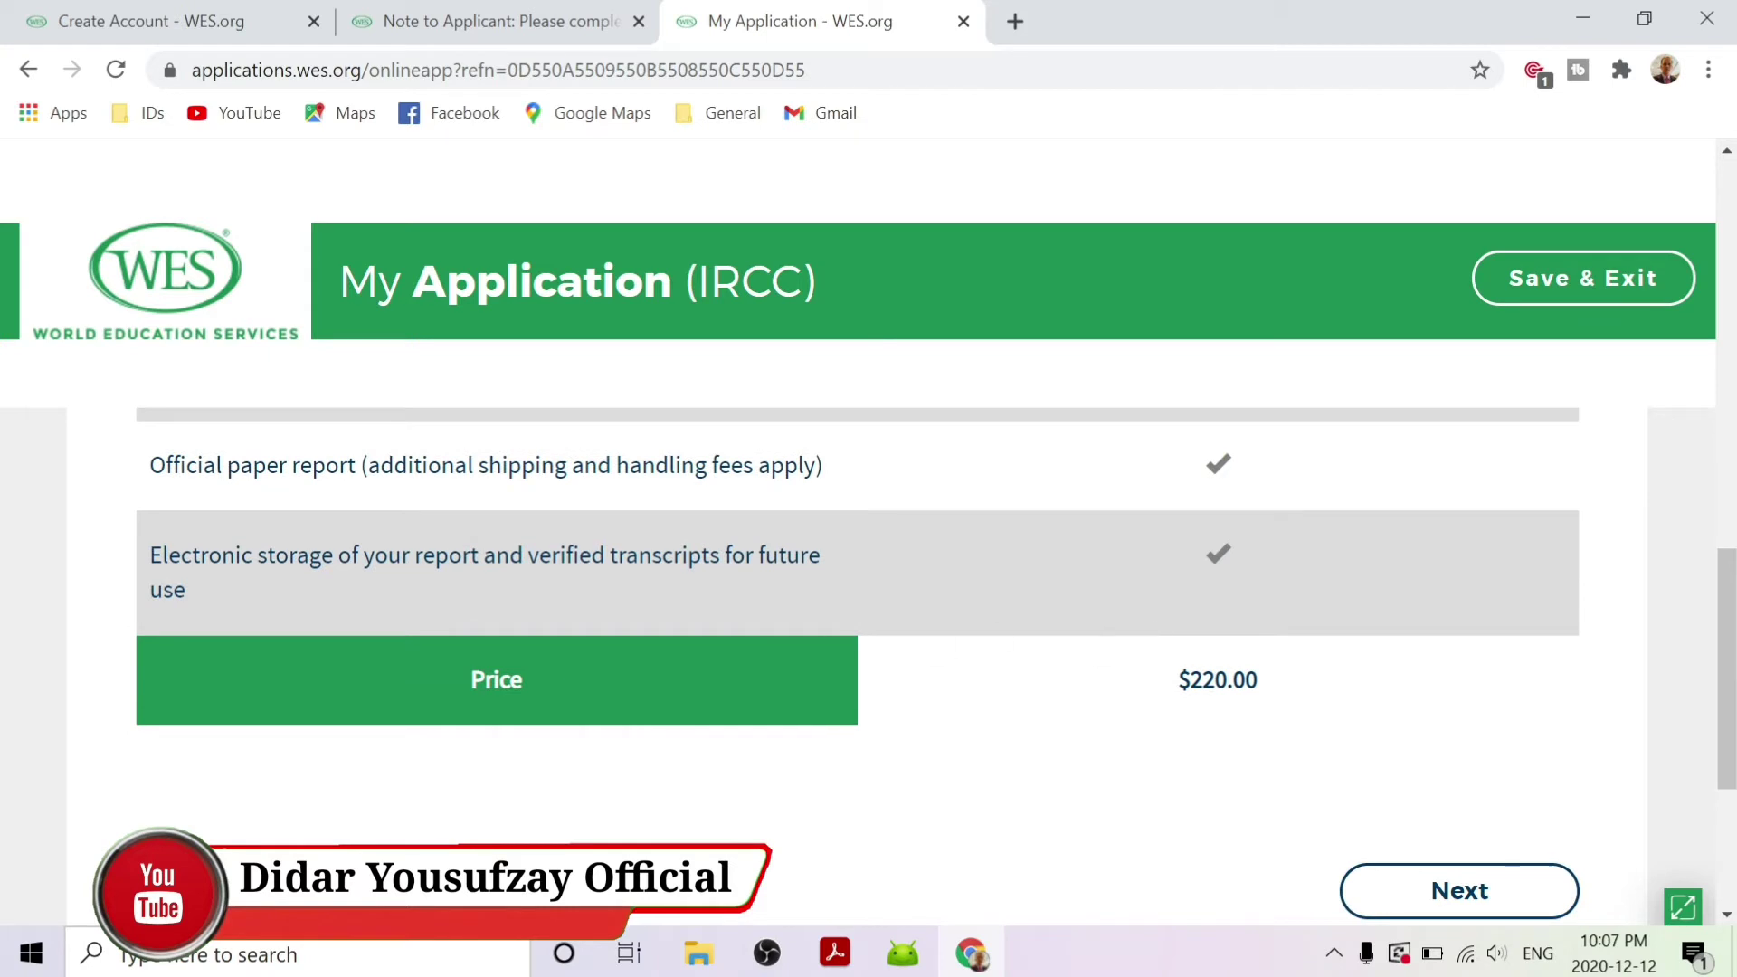
scroll(1167, 795, down, 1)
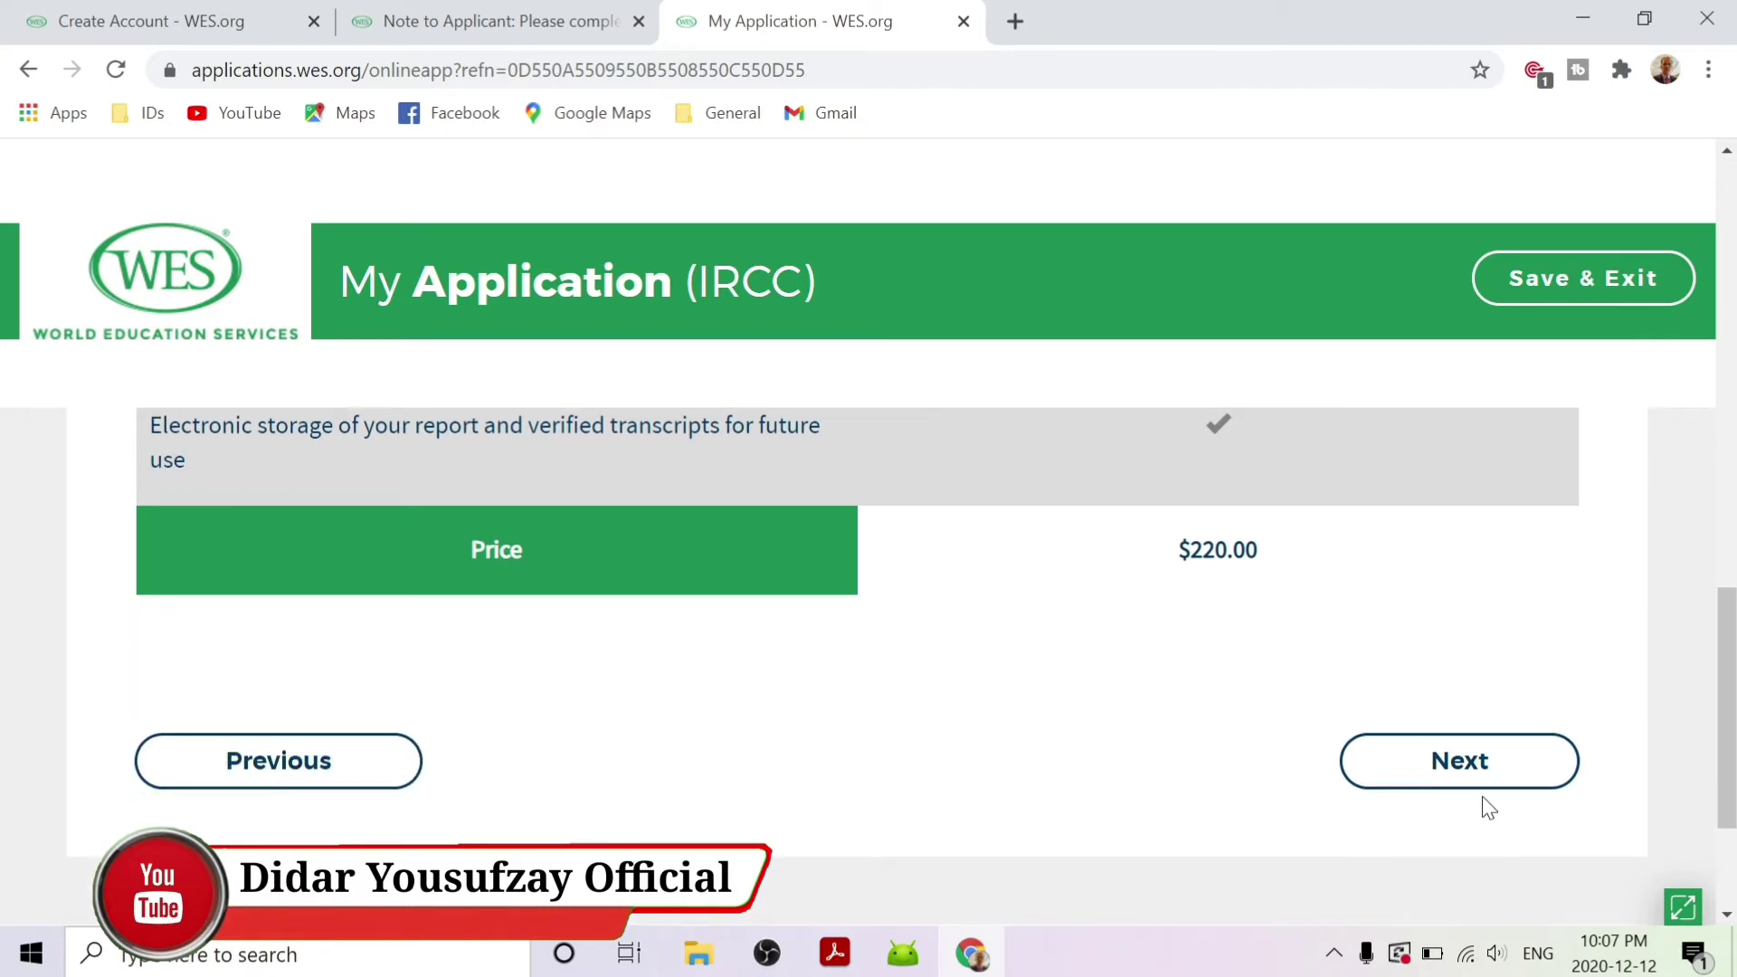
click(1476, 770)
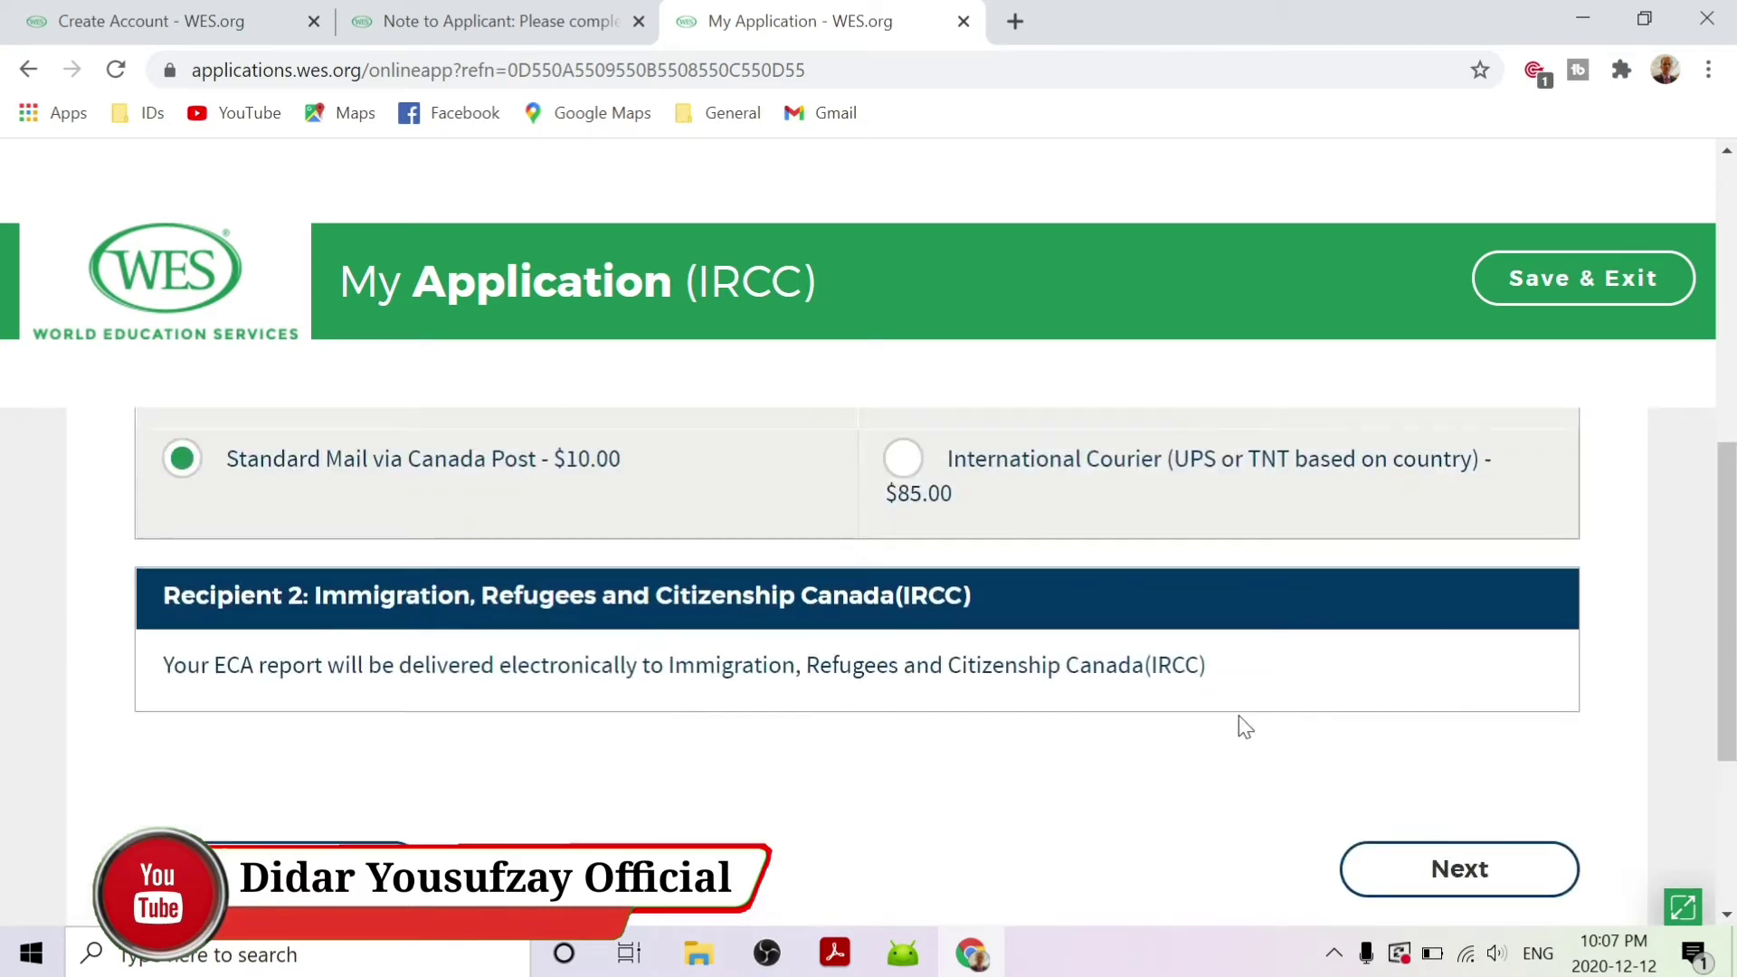
Step: Keep Standard Mail via Canada Post as the applicant's delivery method and continue to the required documents section
scroll(1255, 691, down, 2)
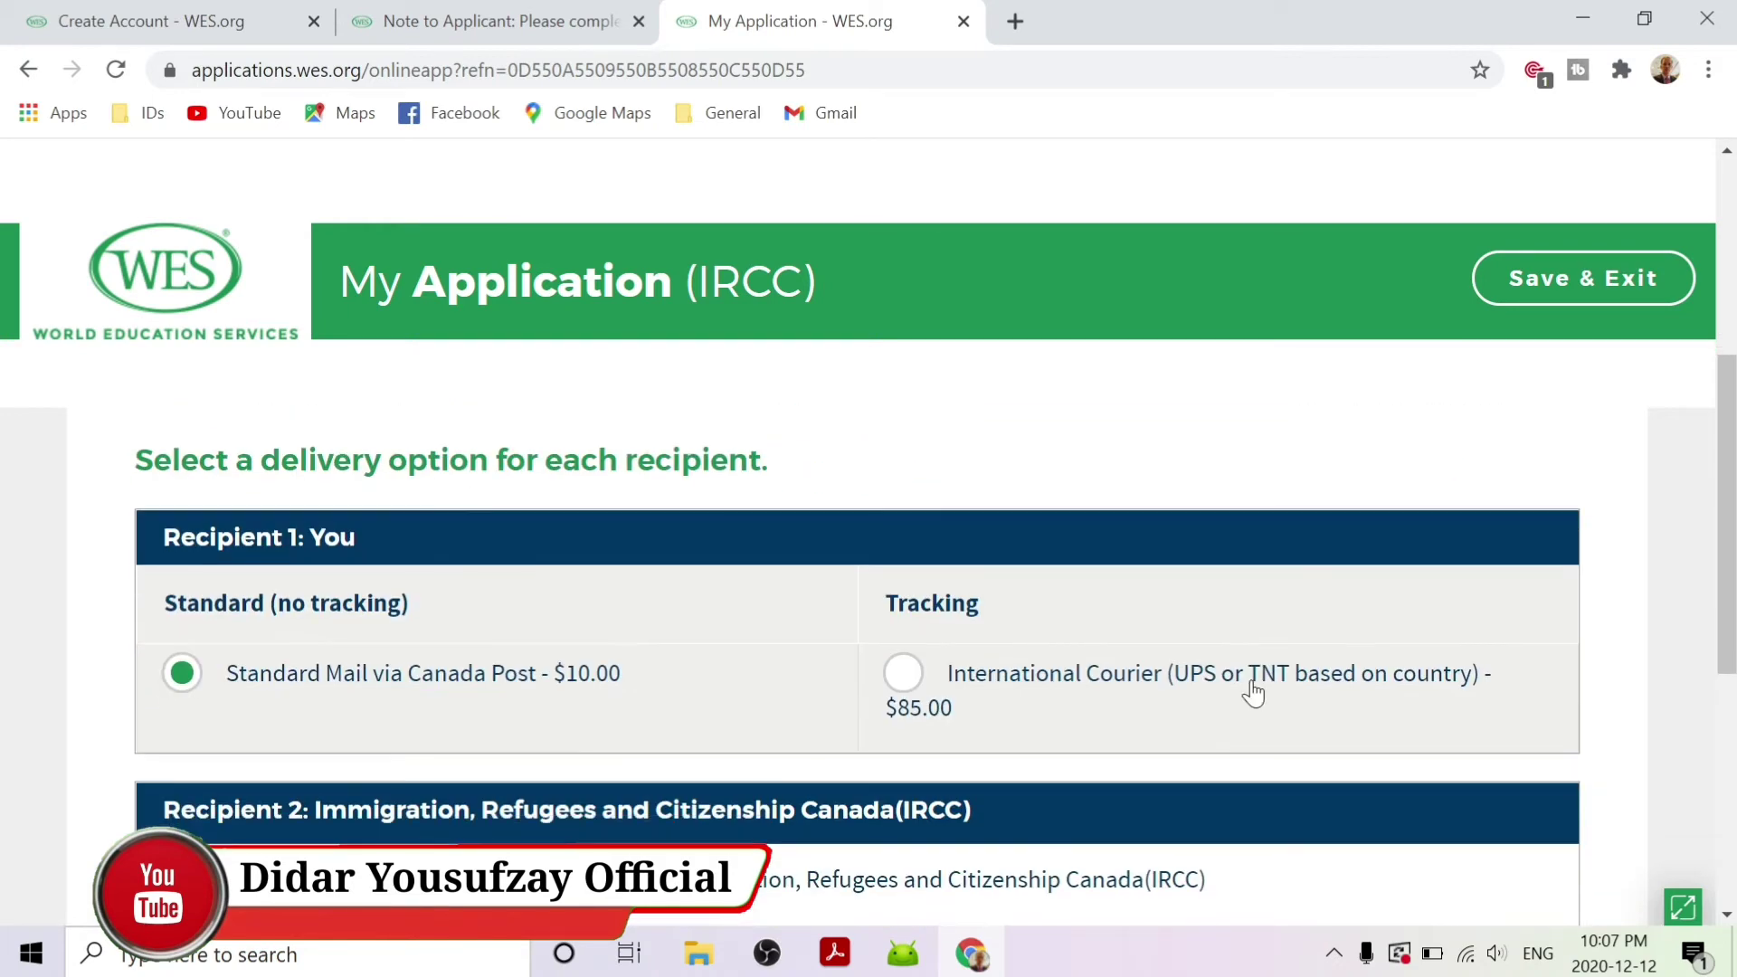
scroll(1253, 692, down, 1)
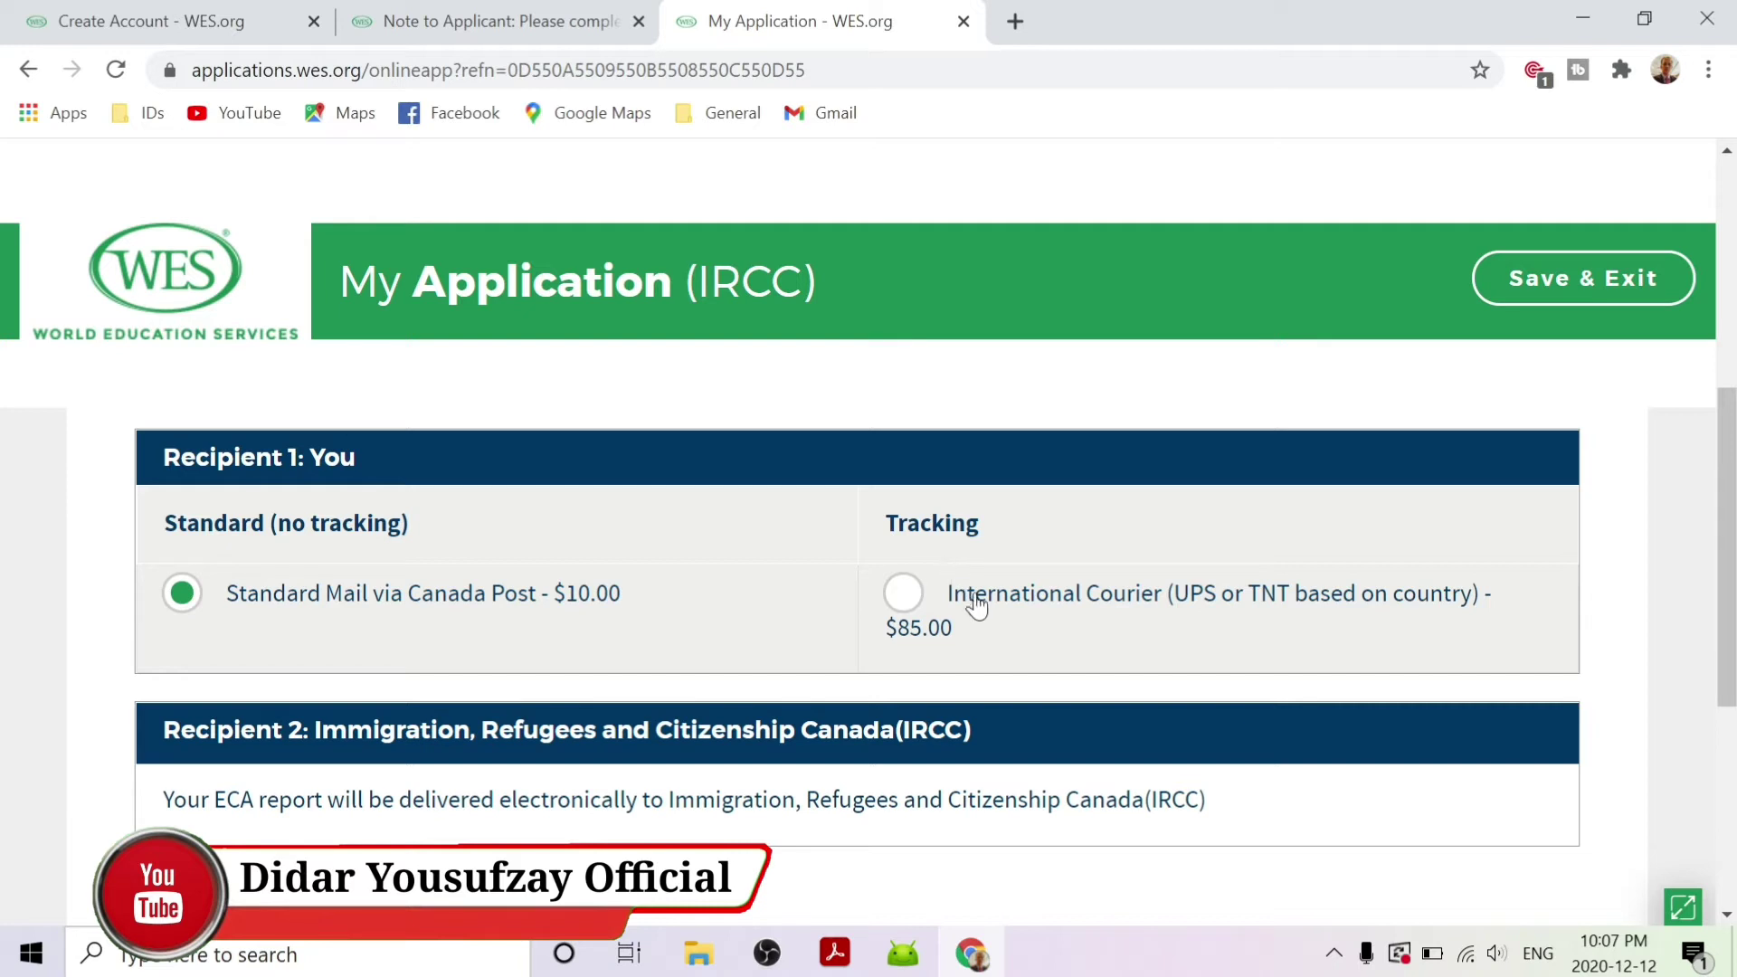
scroll(998, 622, down, 1)
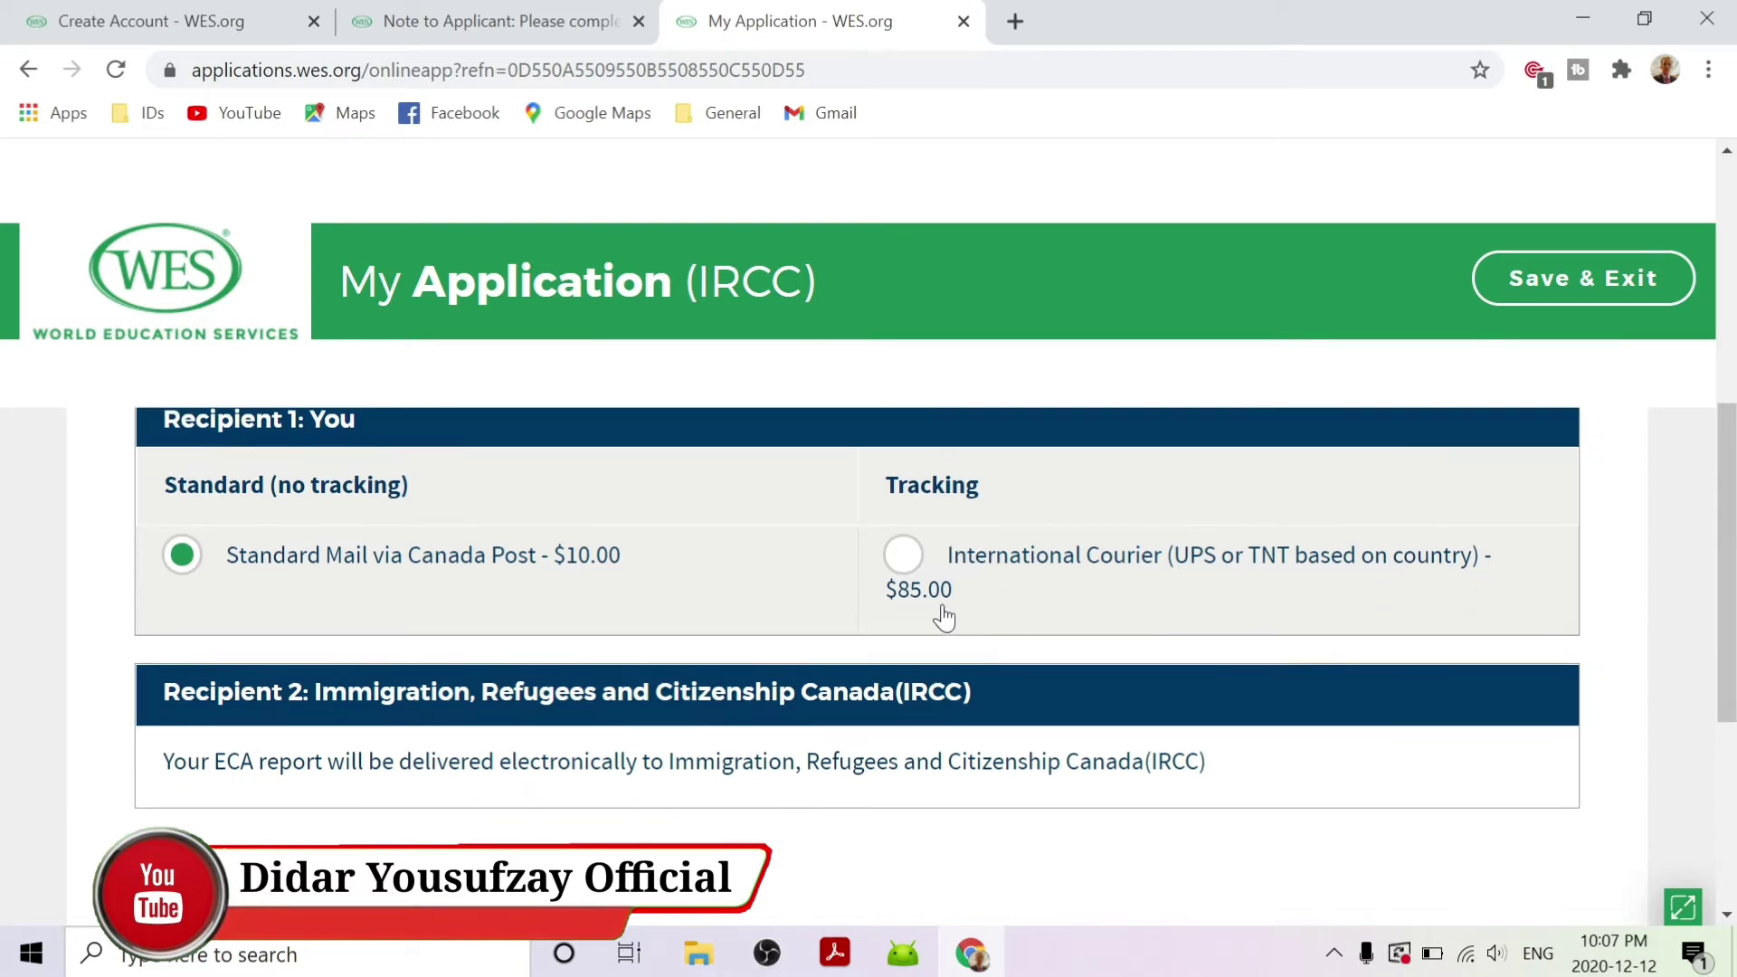
scroll(1154, 561, down, 1)
scroll(1154, 561, down, 2)
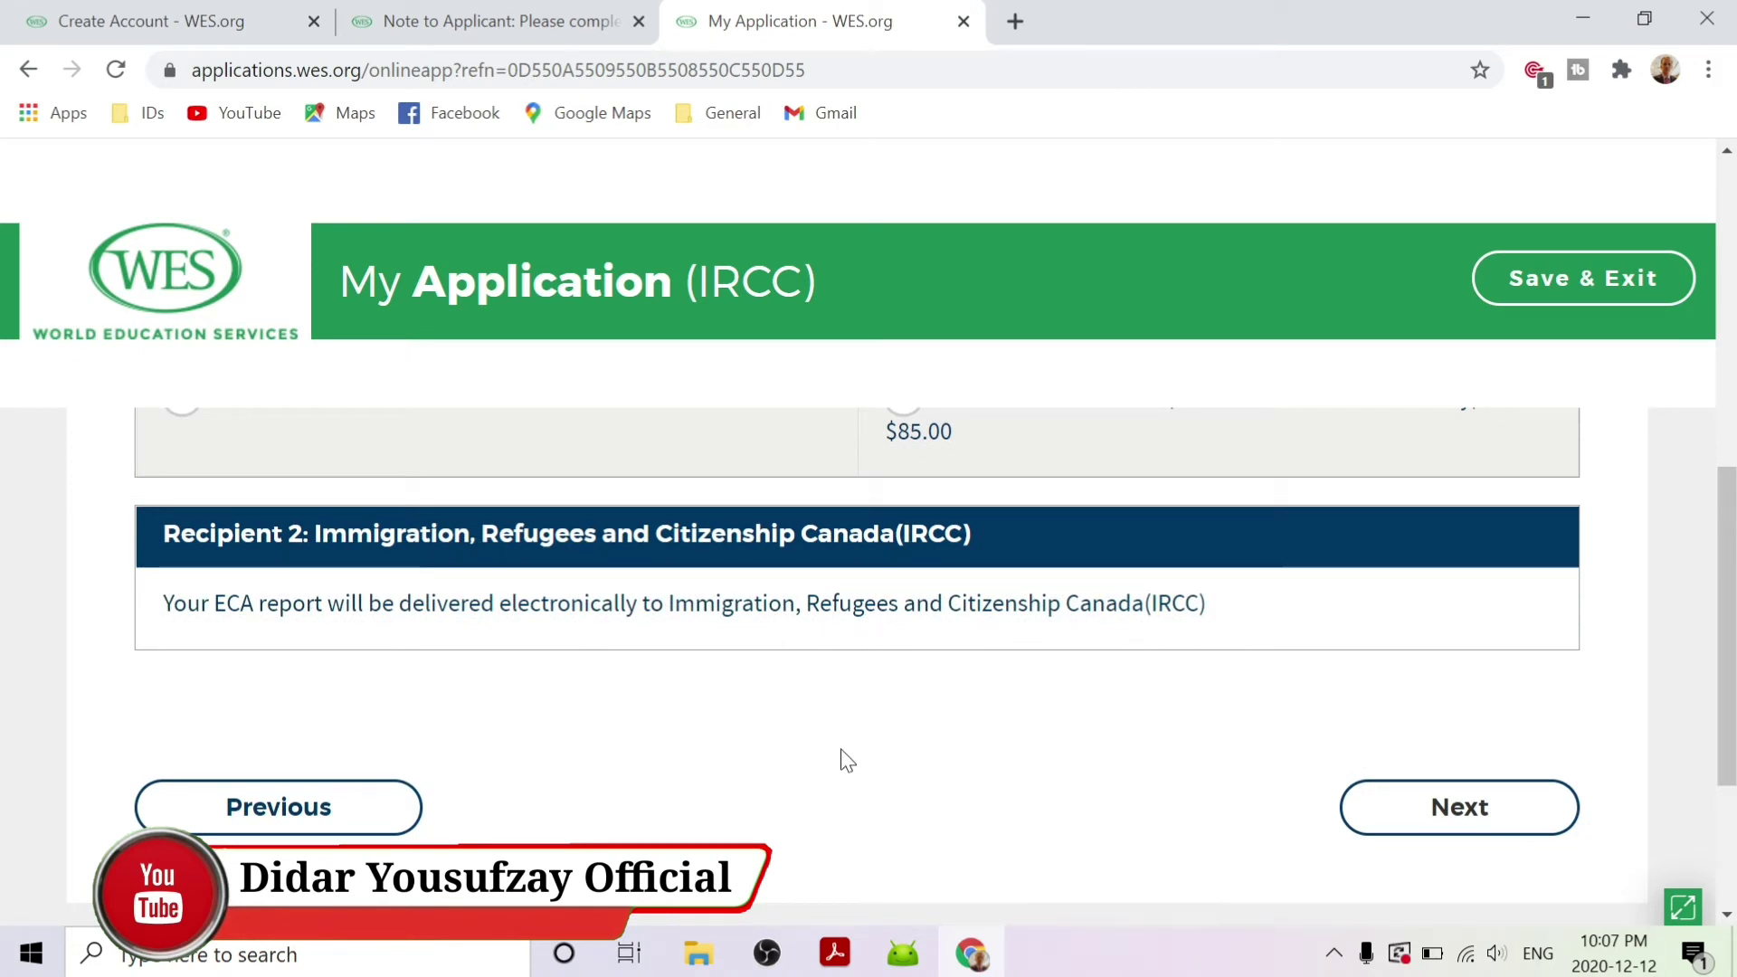
scroll(841, 760, down, 2)
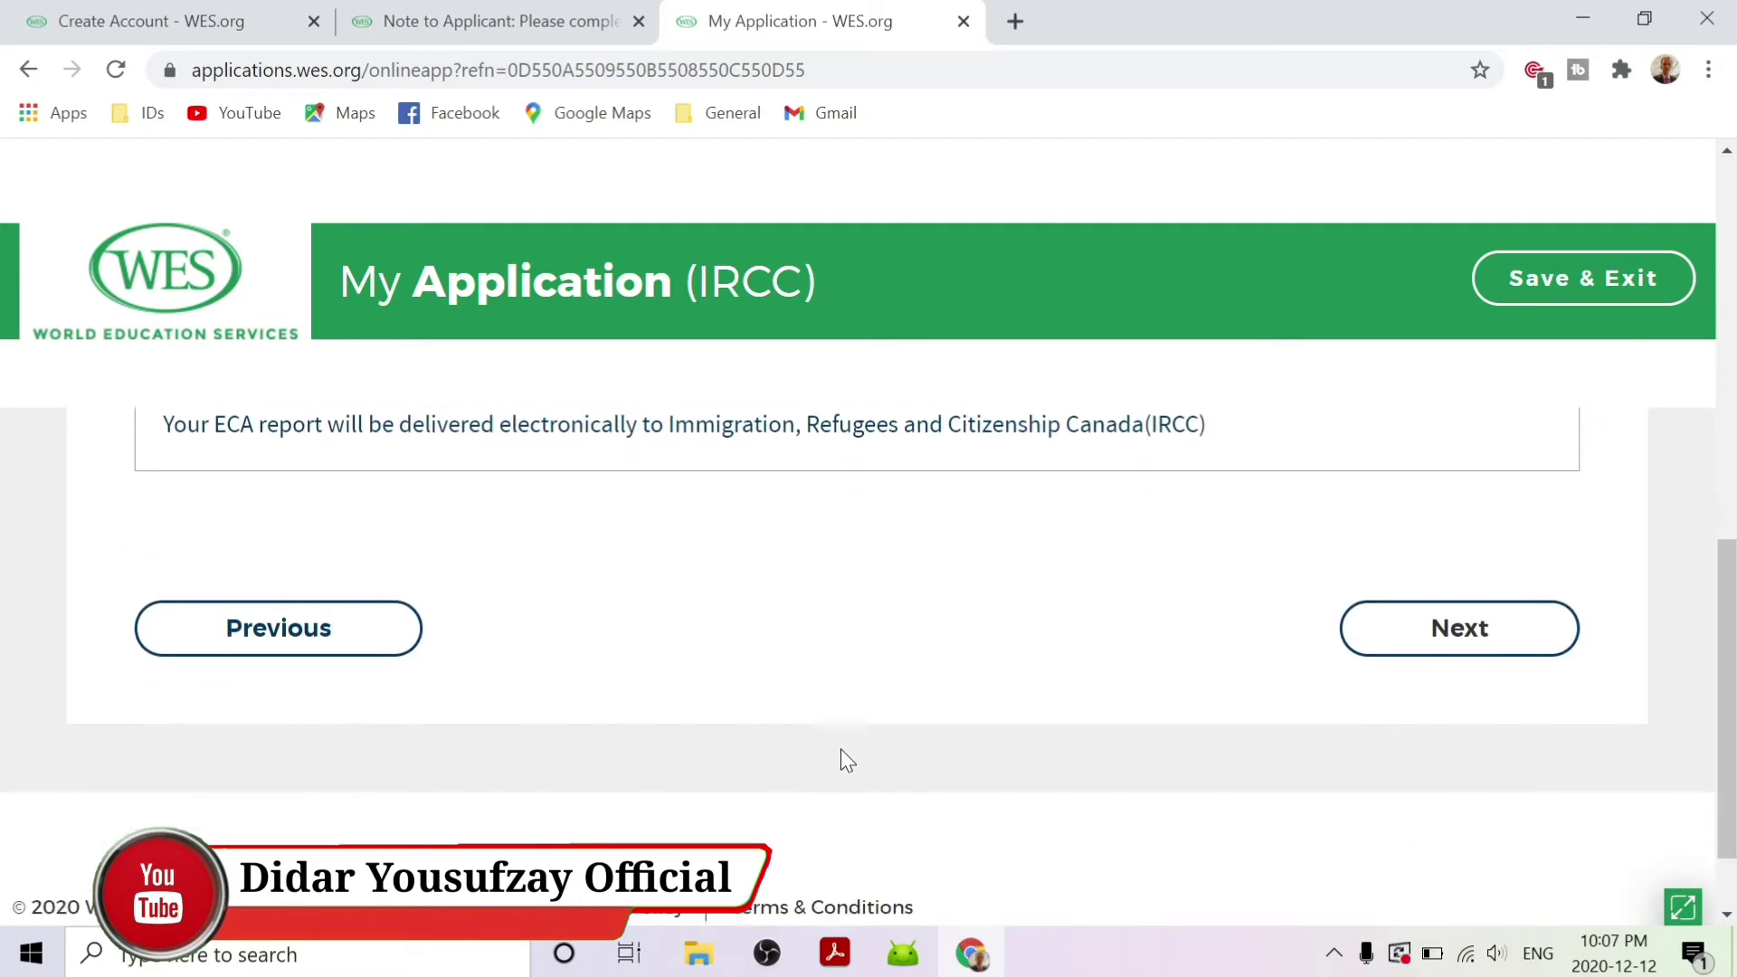
click(1503, 631)
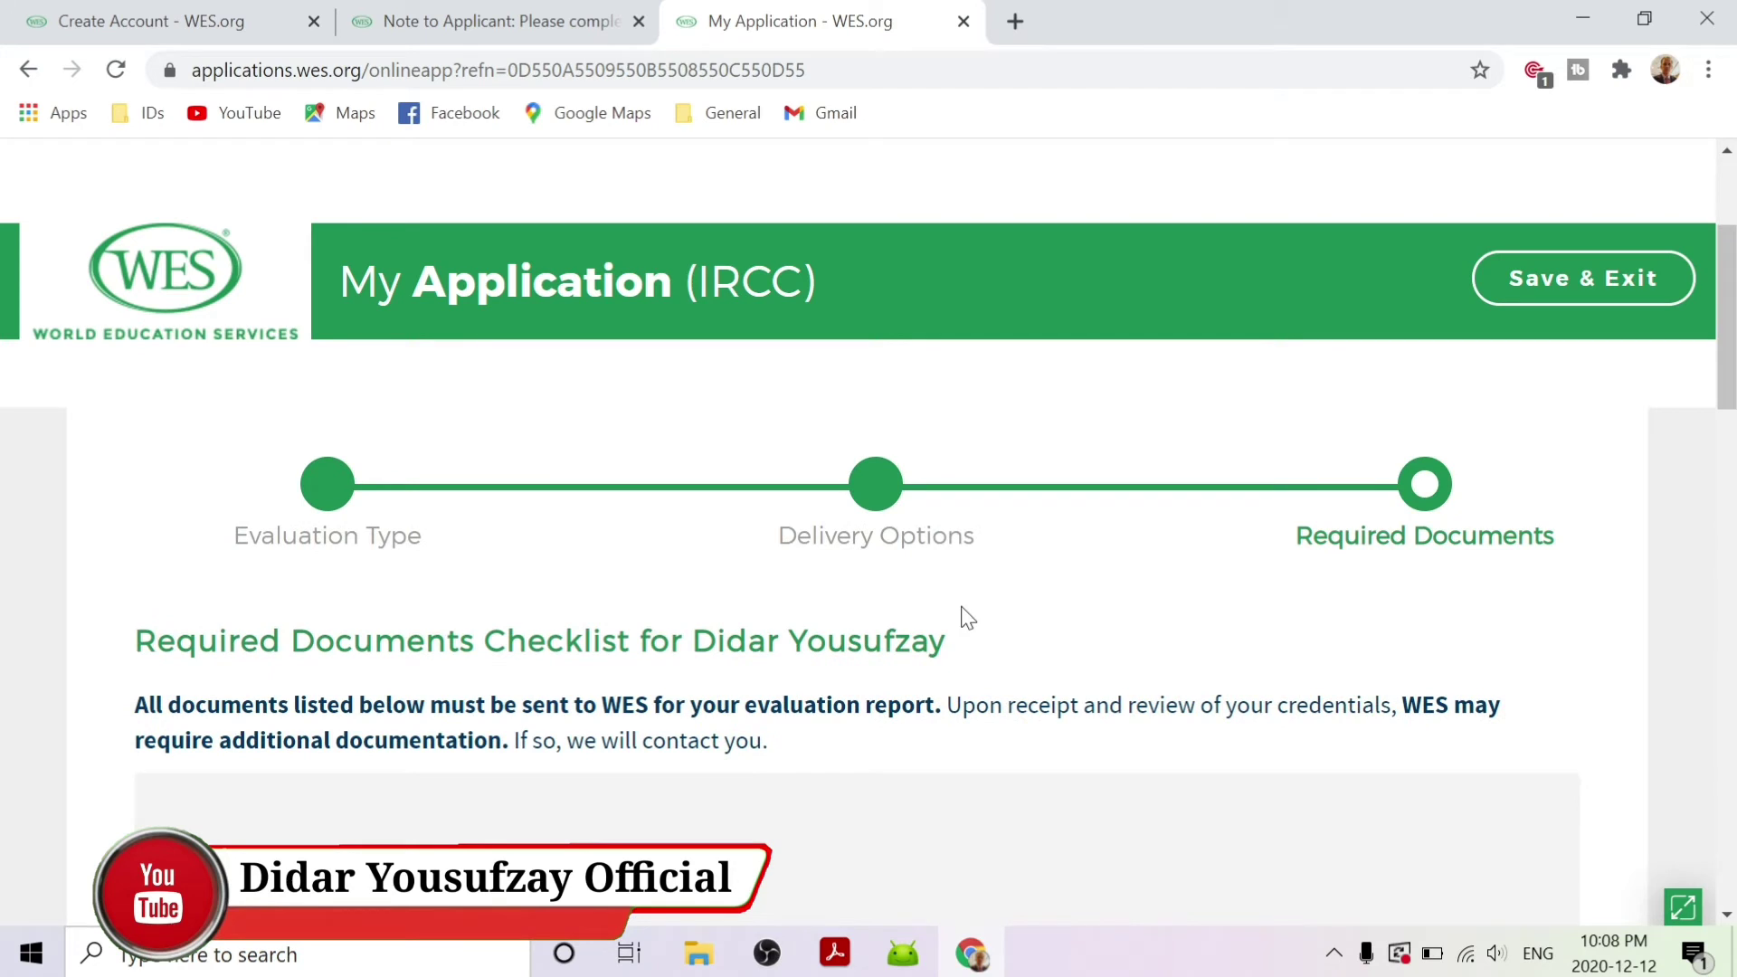
Step: Examine the required documents checklist and the WES mailing address, noting the blank for the reference number
scroll(966, 617, down, 1)
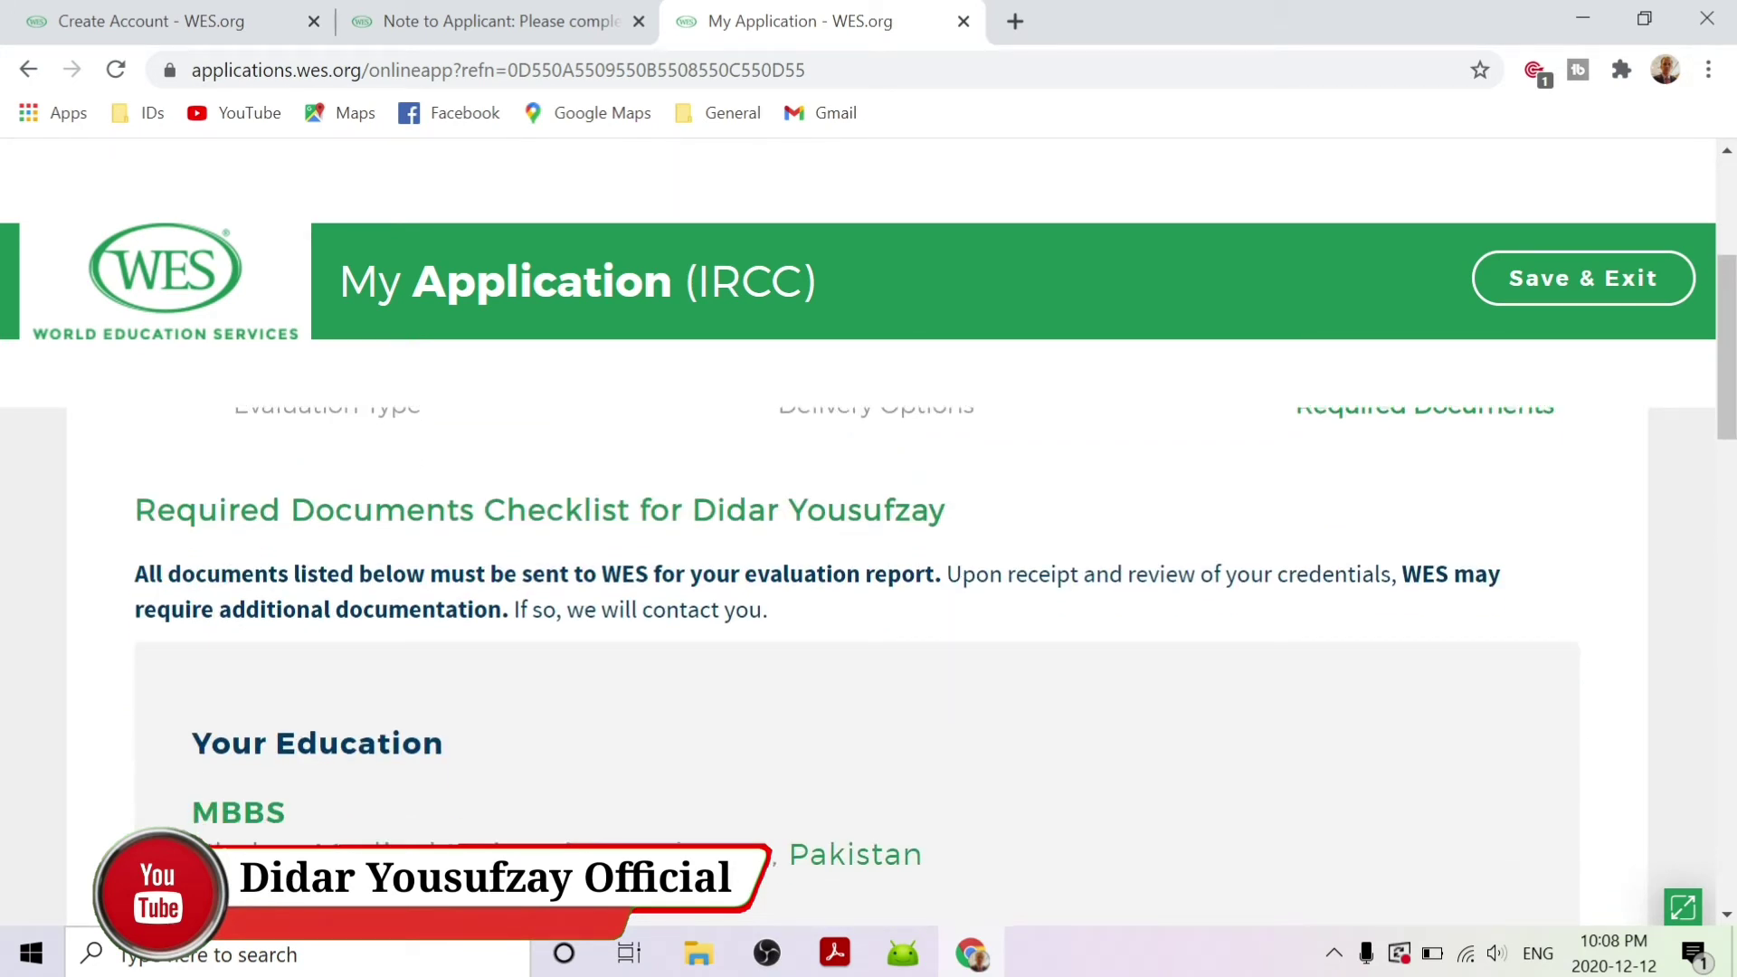
scroll(954, 671, down, 1)
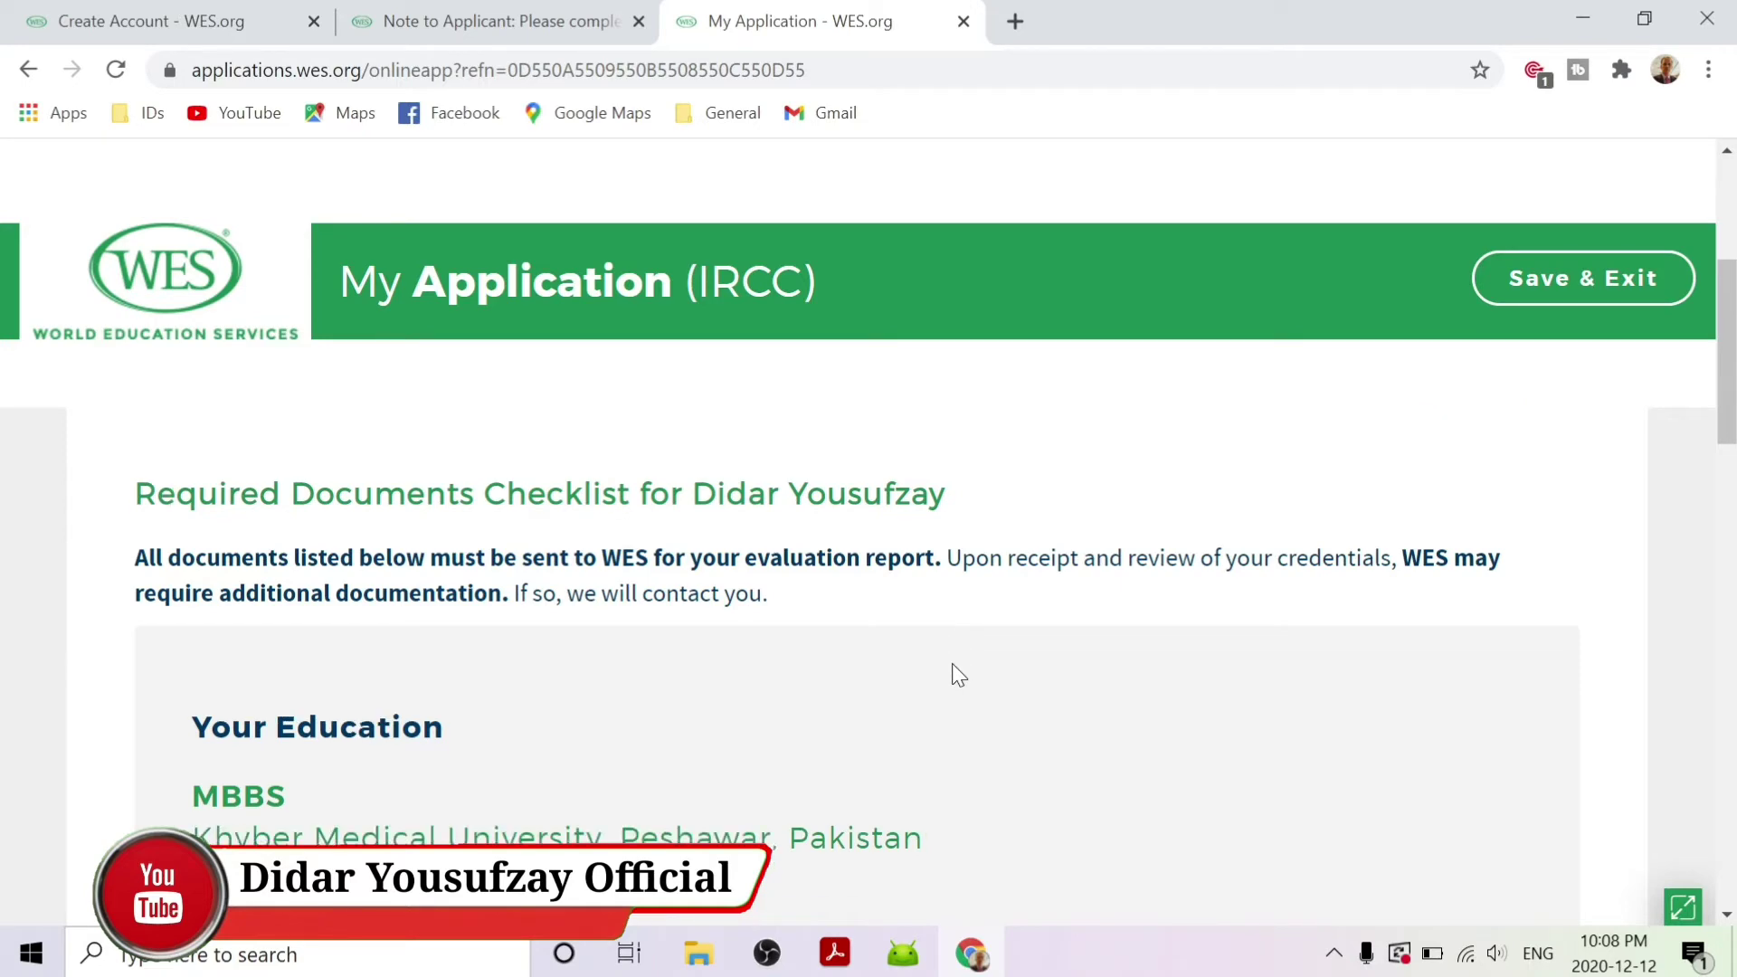
scroll(951, 665, down, 4)
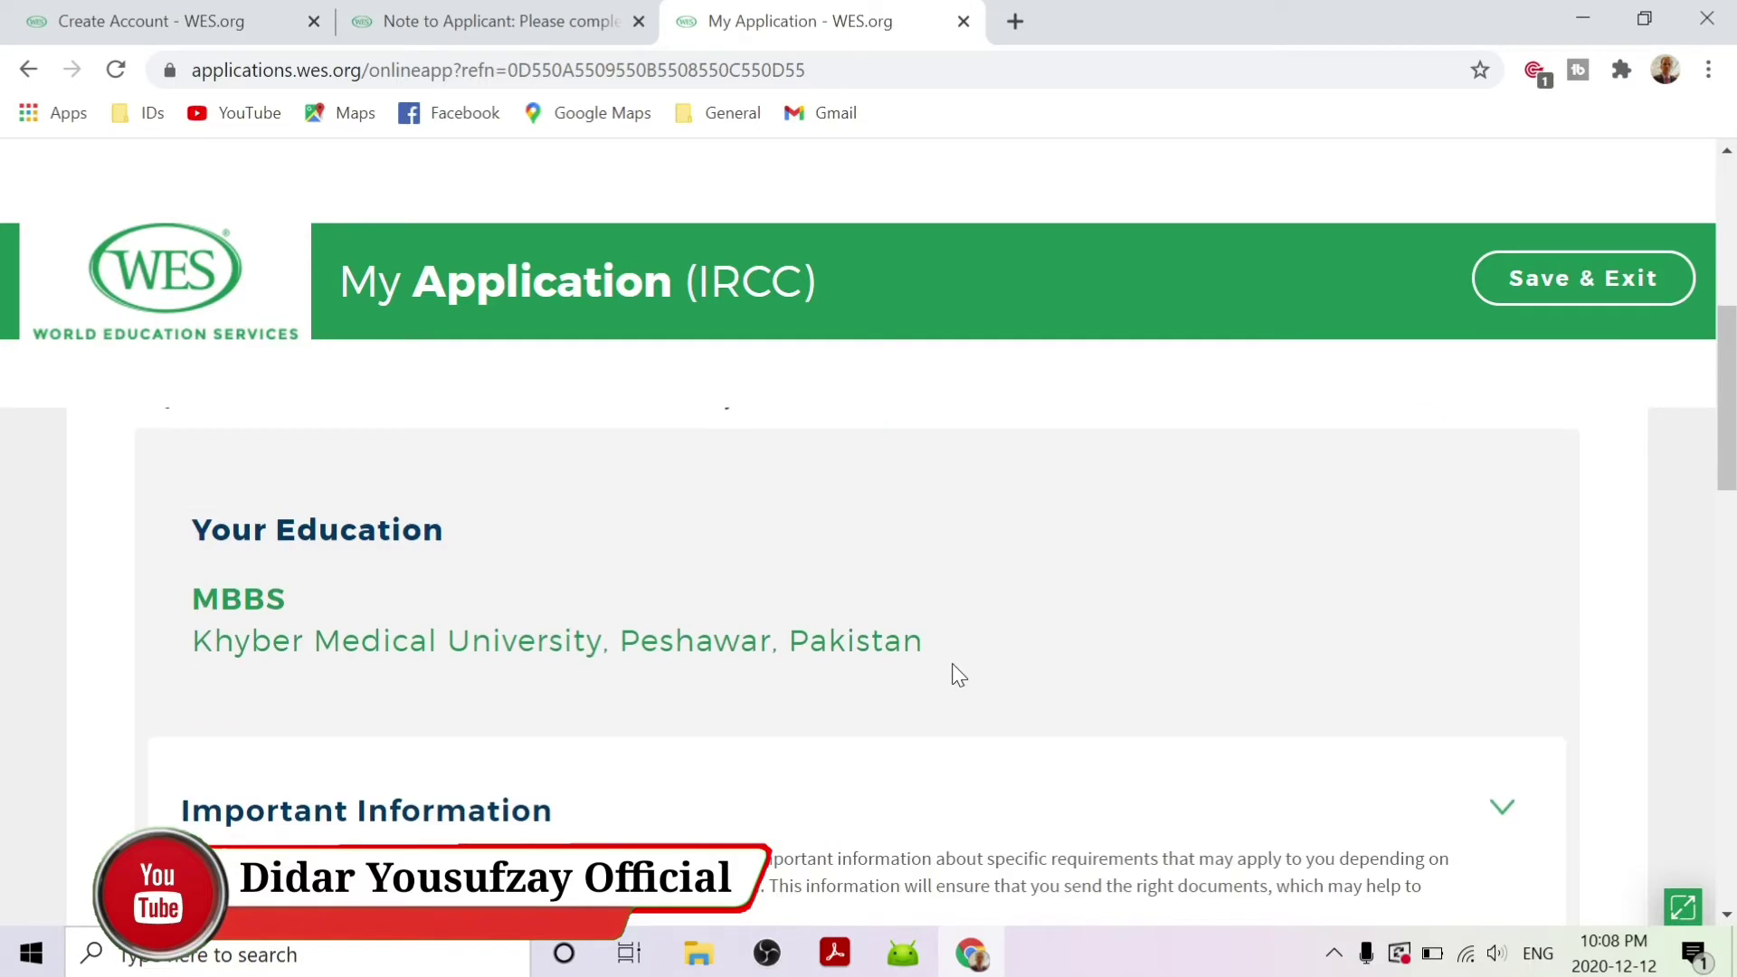
scroll(839, 489, down, 5)
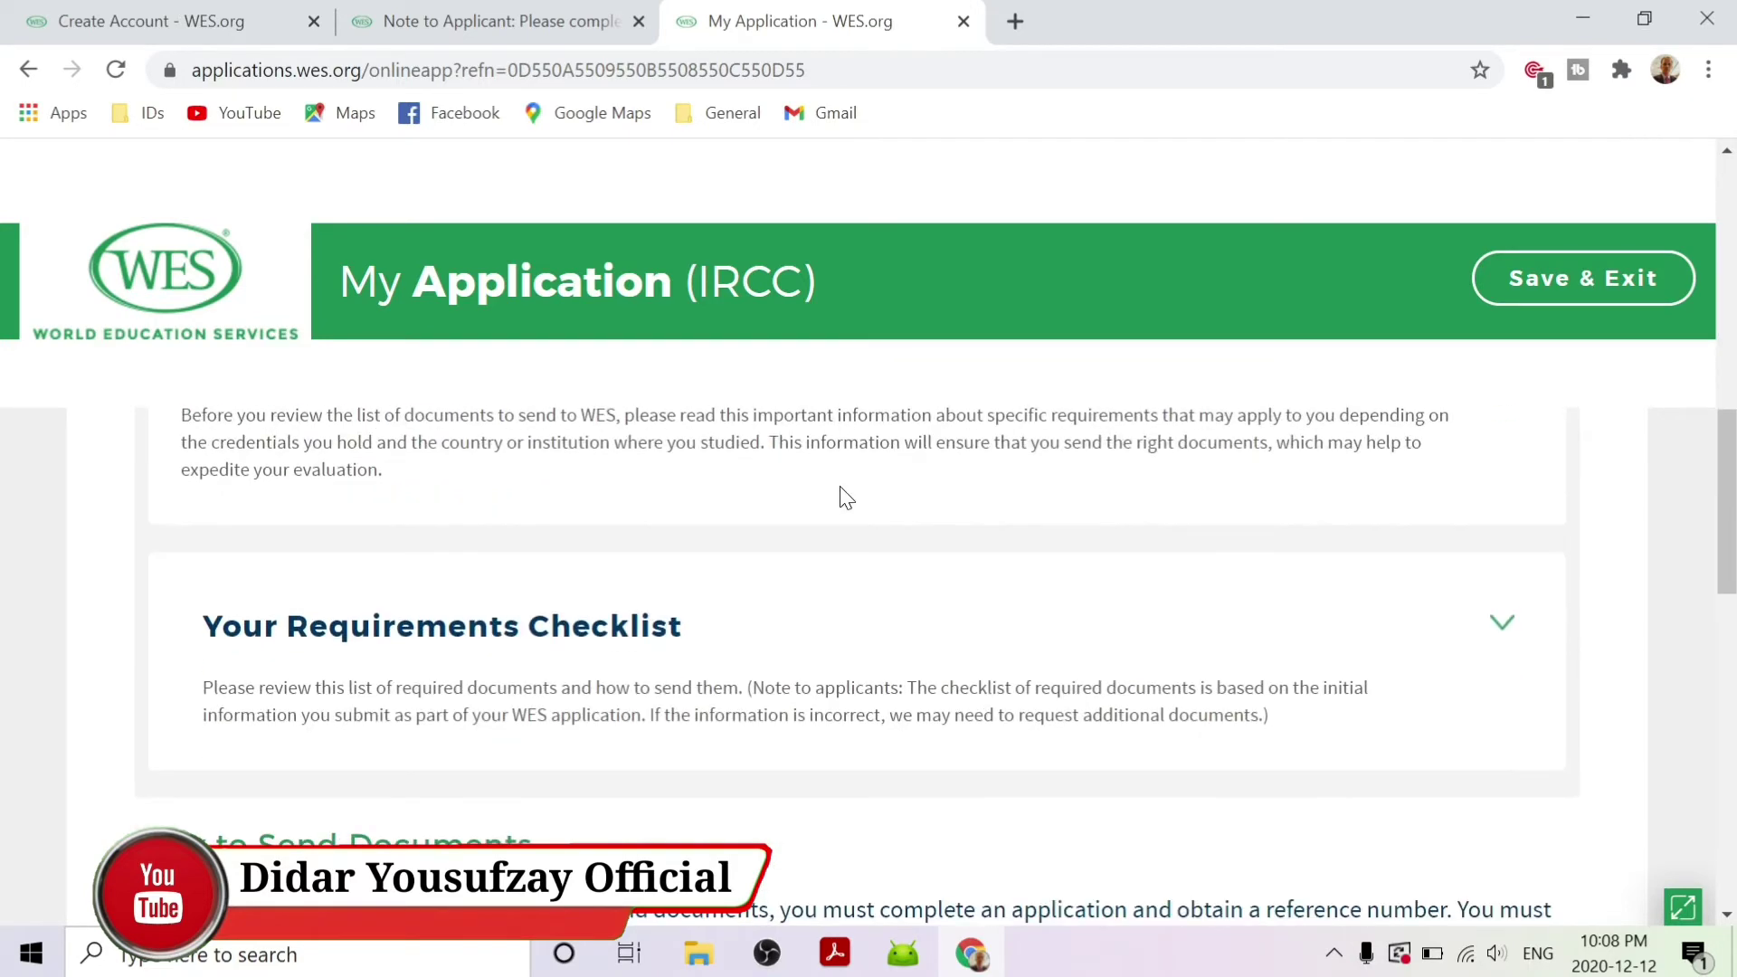
scroll(841, 492, down, 5)
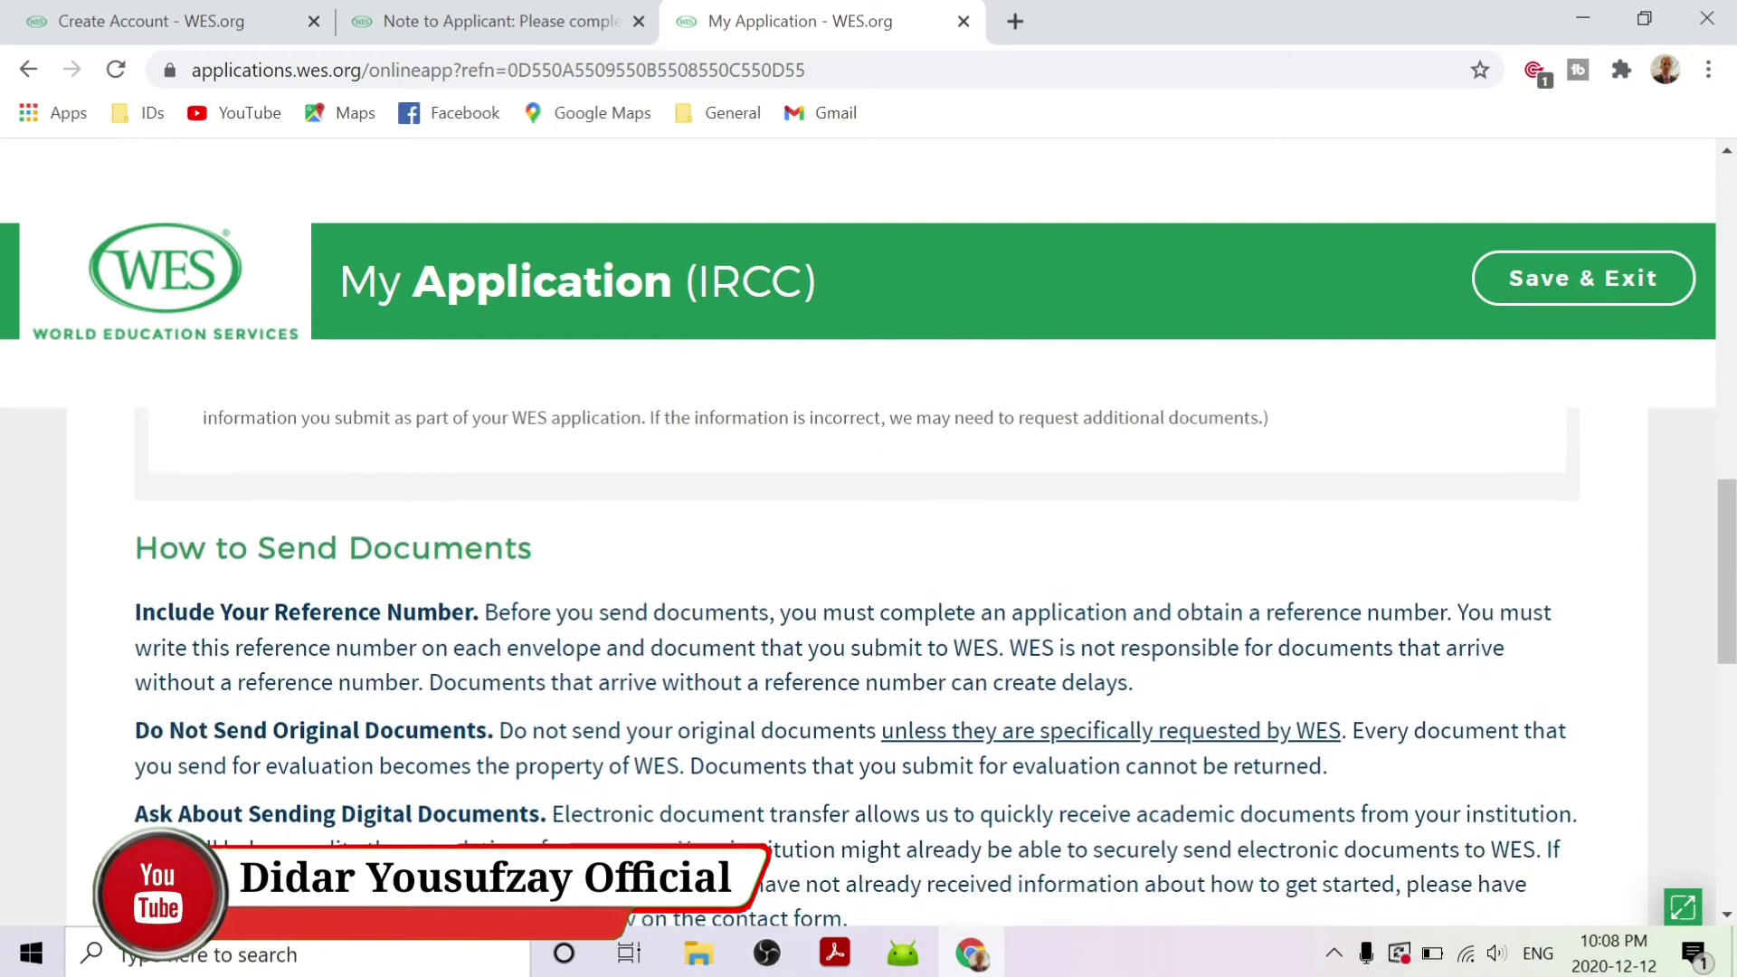
scroll(841, 624, down, 1)
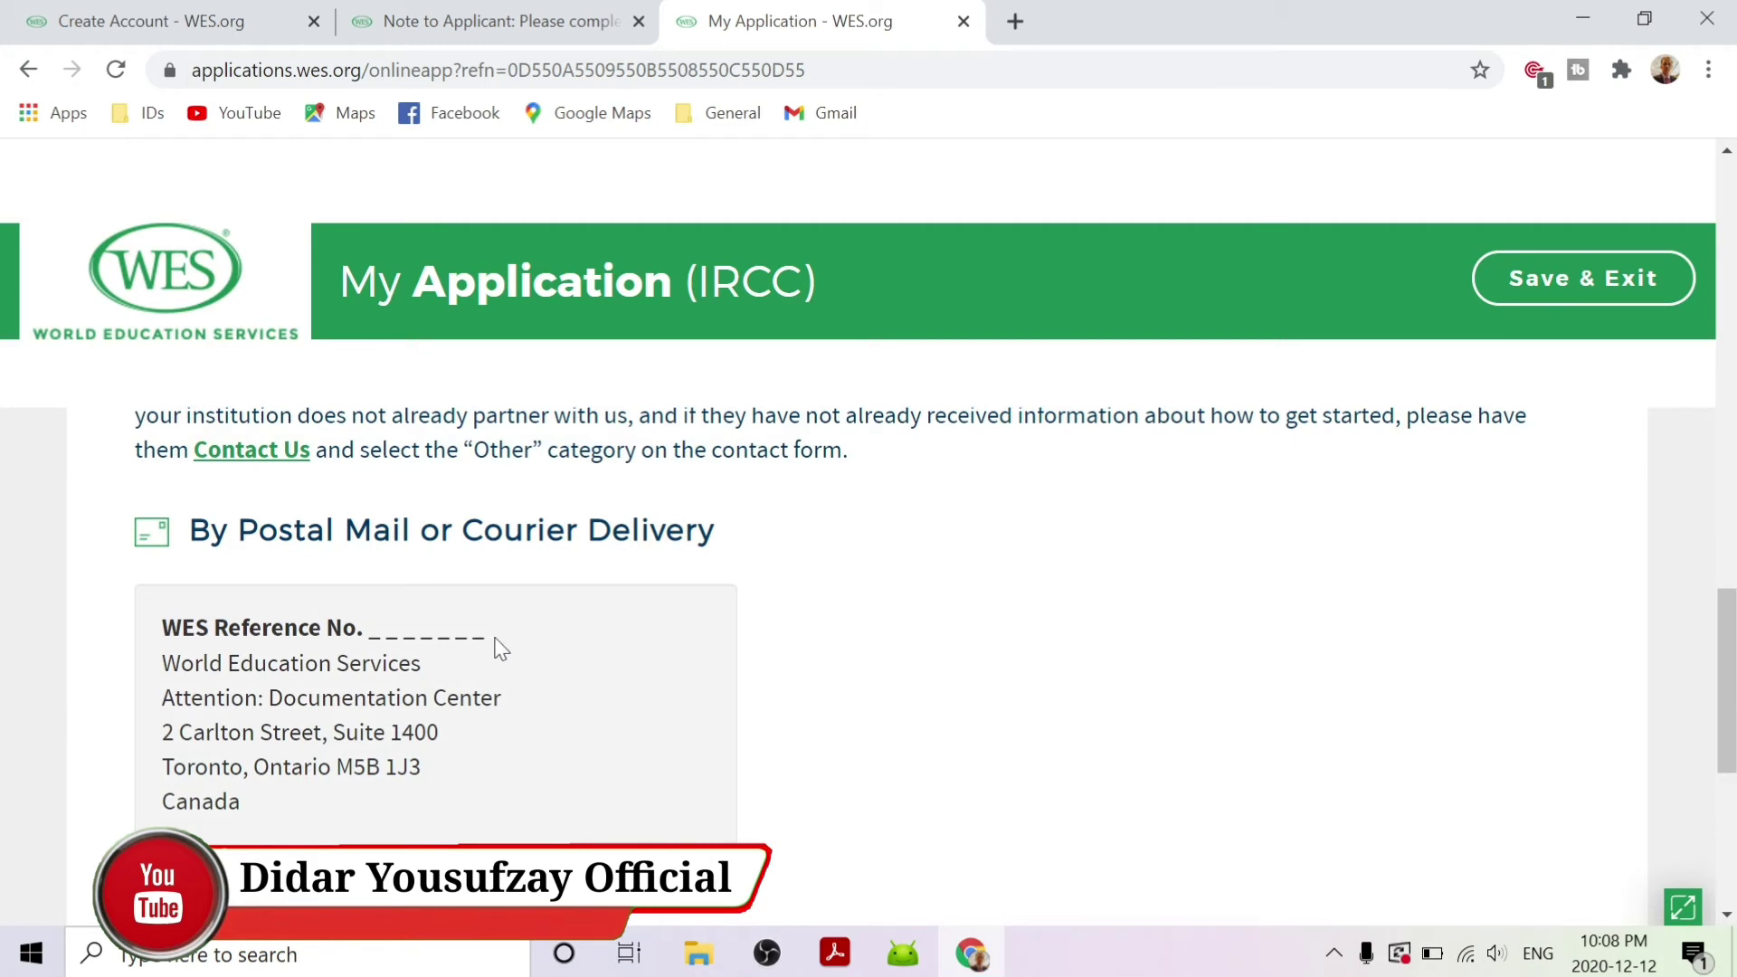
drag(484, 631, 368, 631)
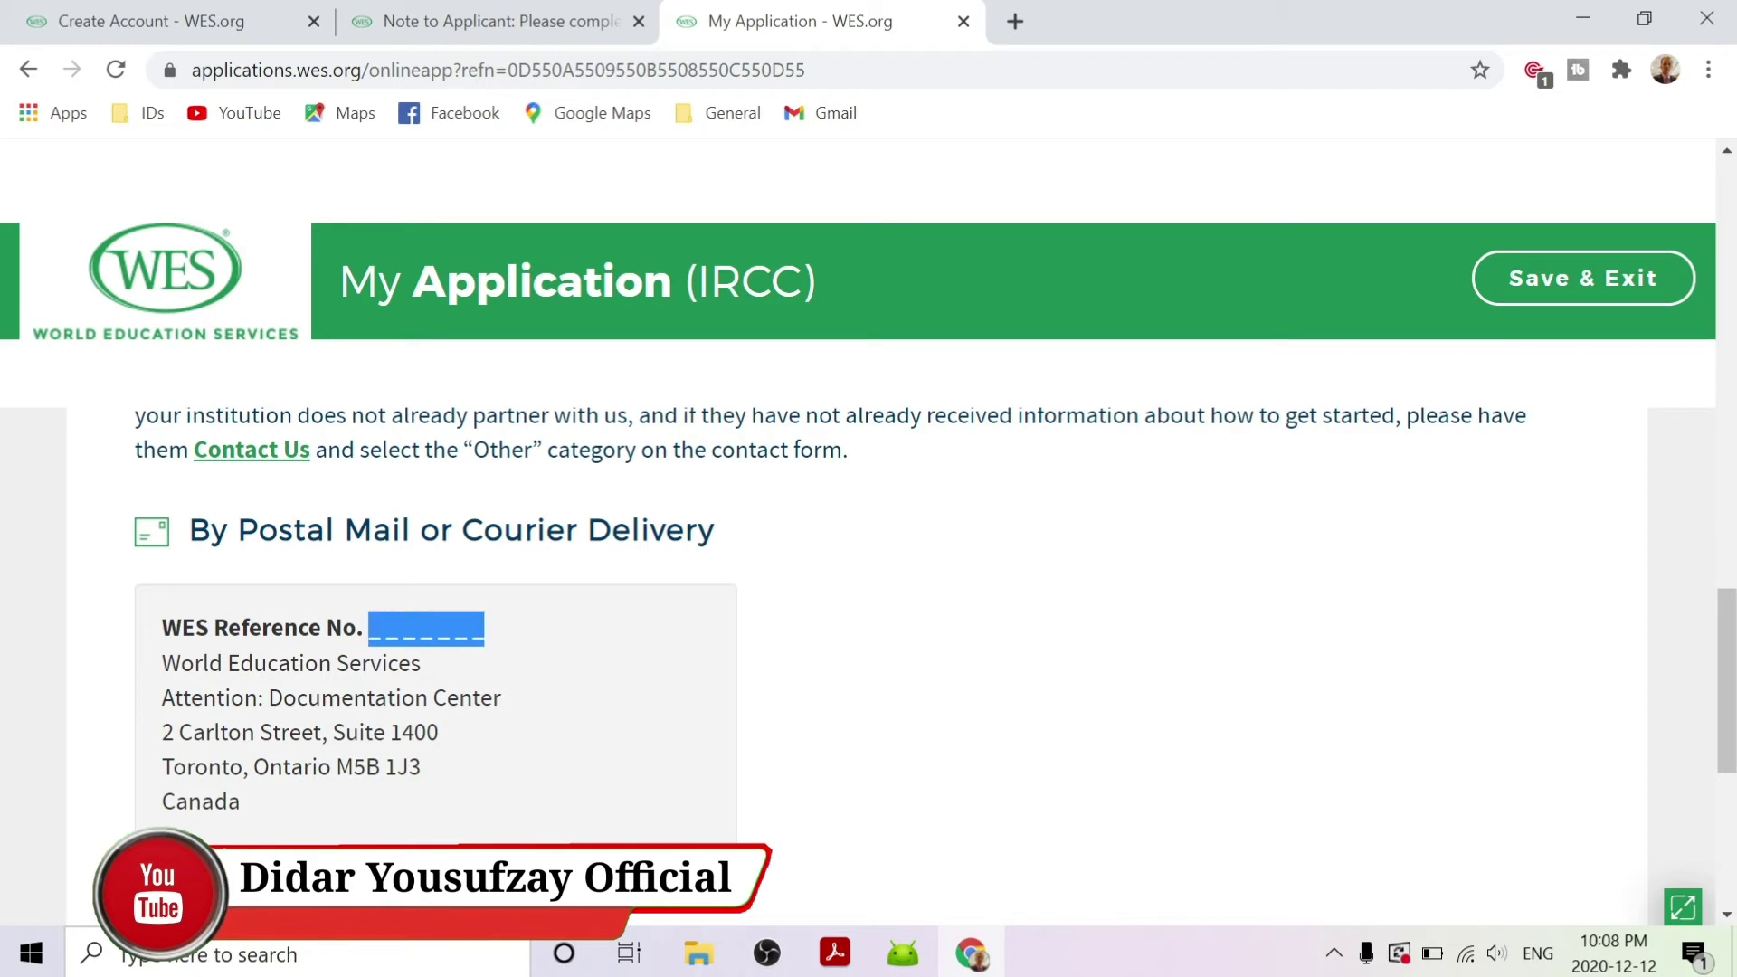
click(580, 677)
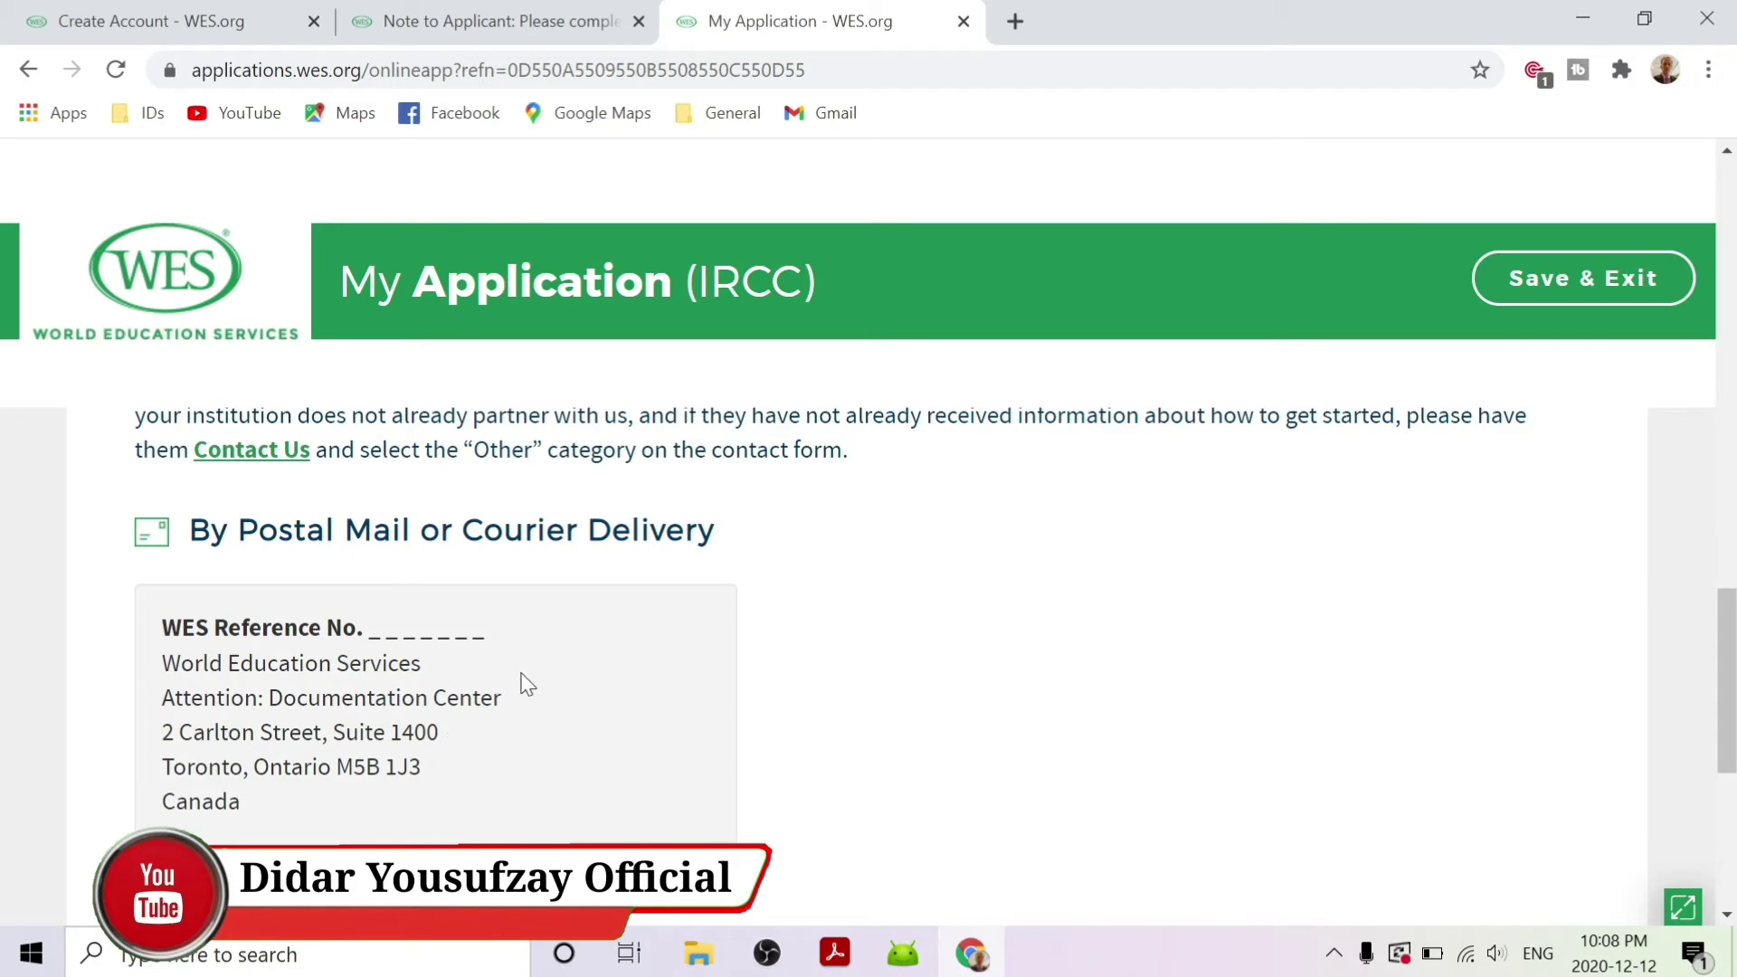
Step: Read the How to Send Documents instructions on the reference number, original documents and sending digital documents
scroll(527, 685, up, 3)
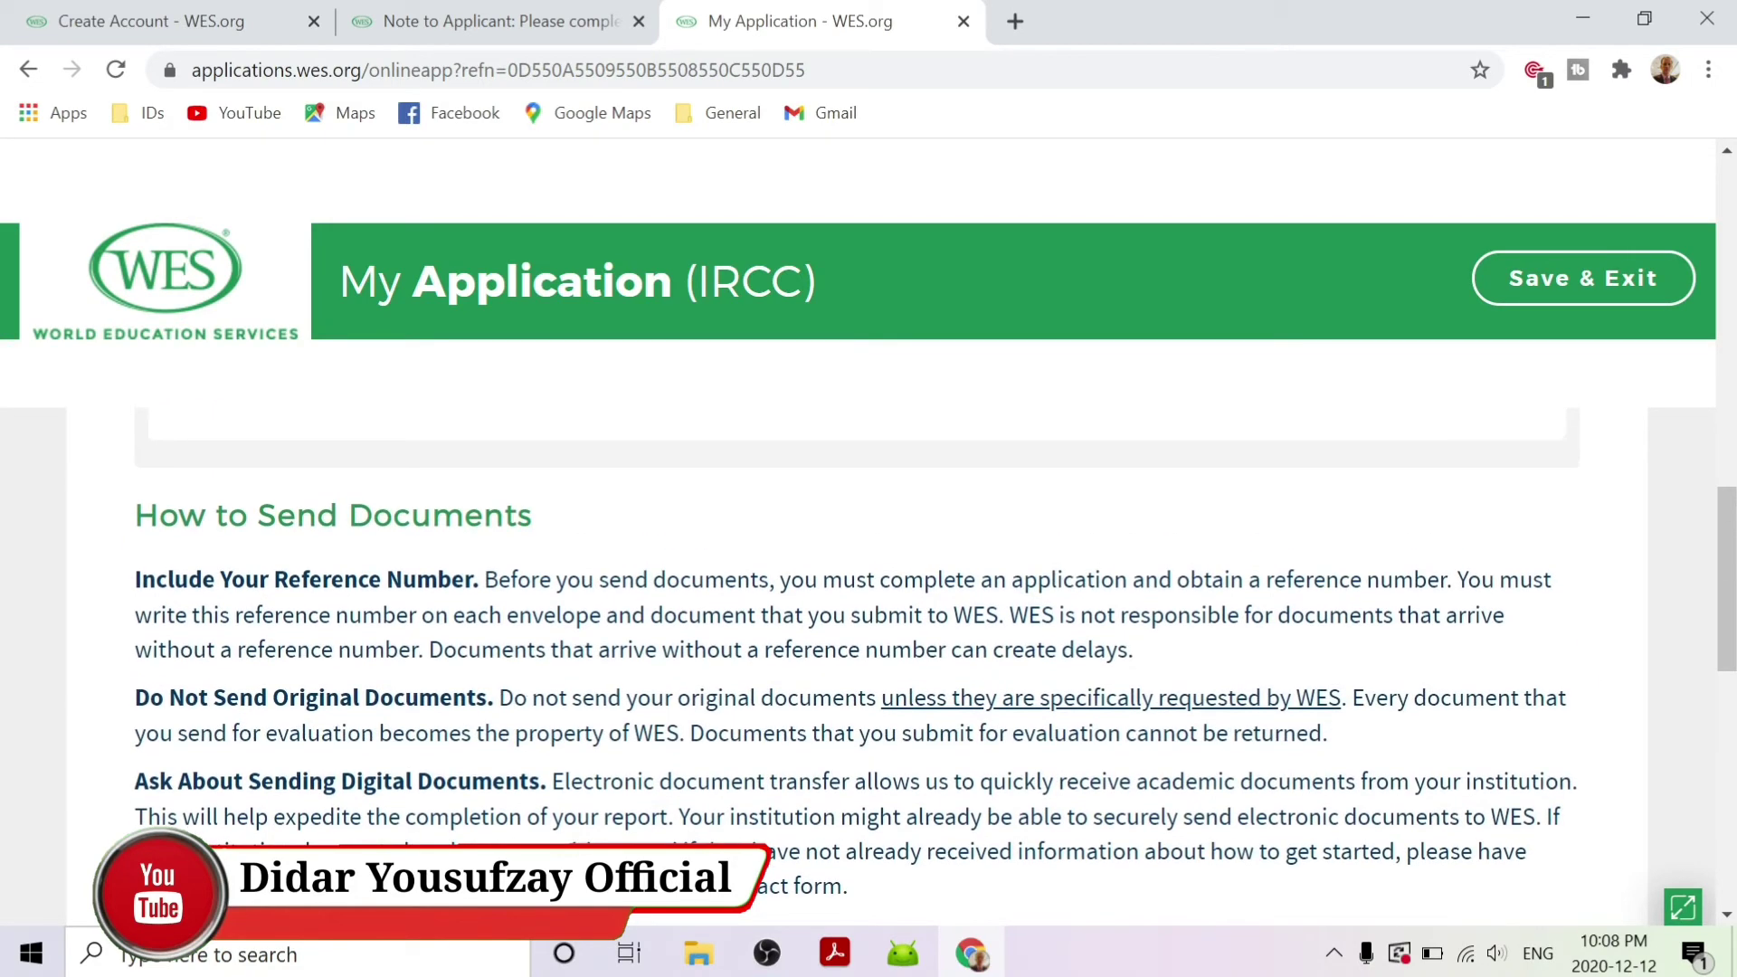
drag(847, 886, 403, 580)
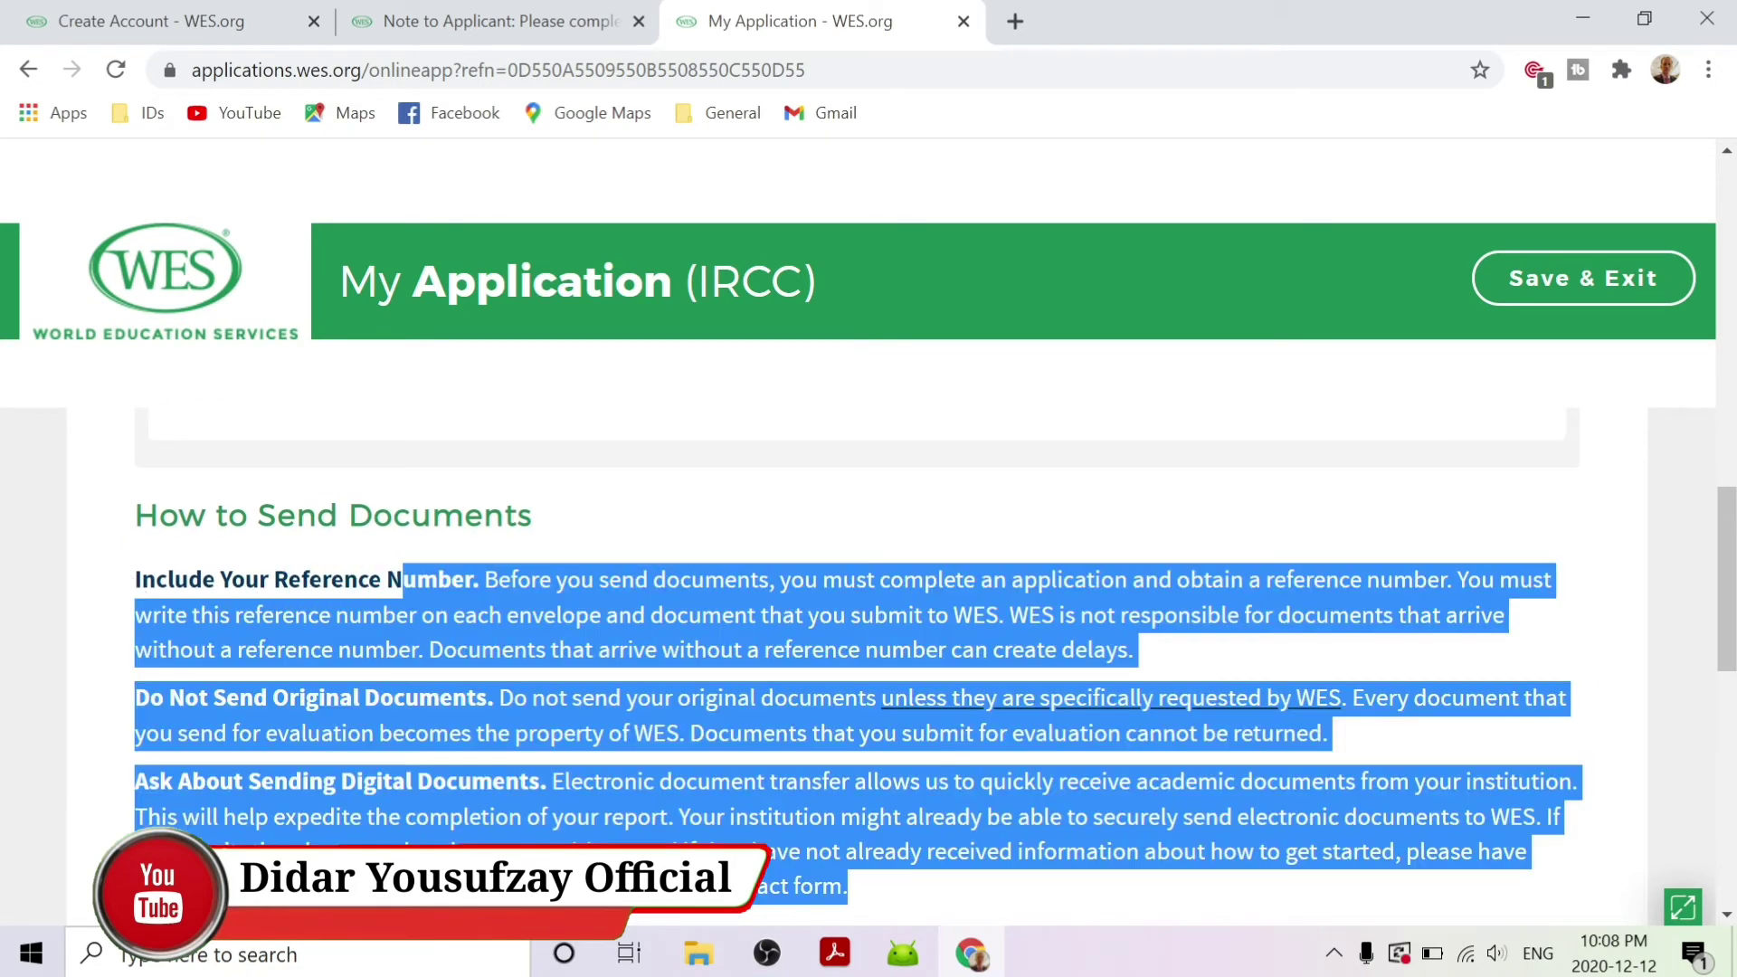
click(647, 529)
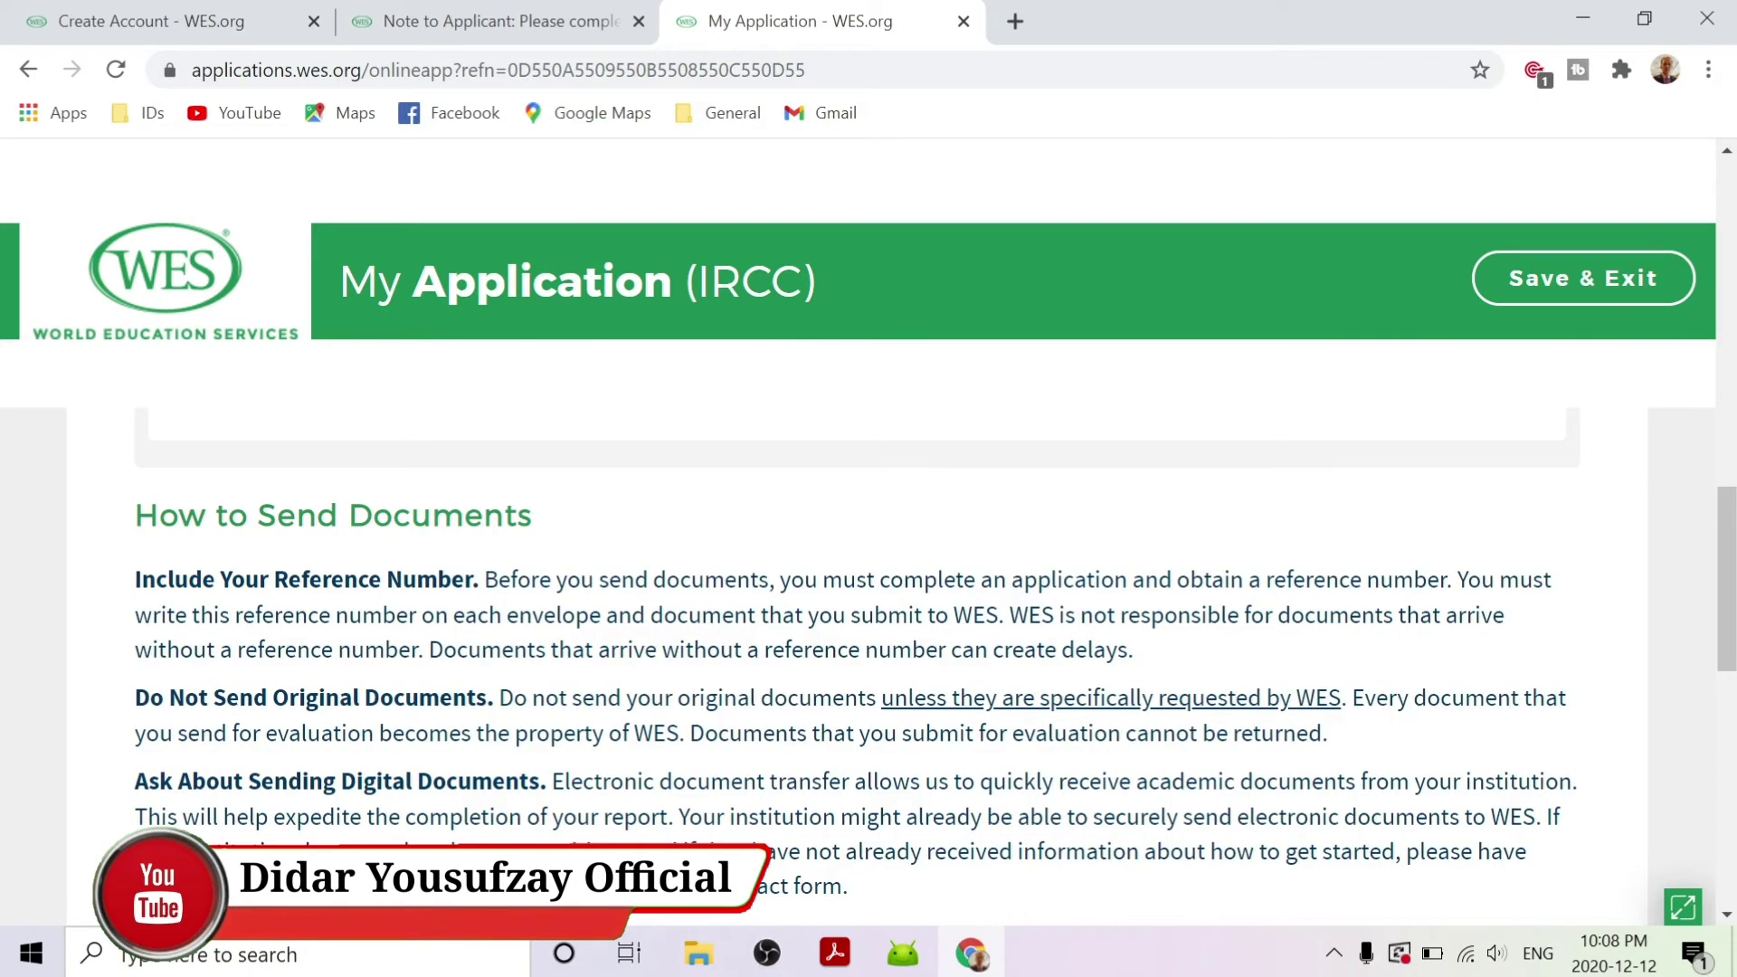
scroll(900, 610, down, 2)
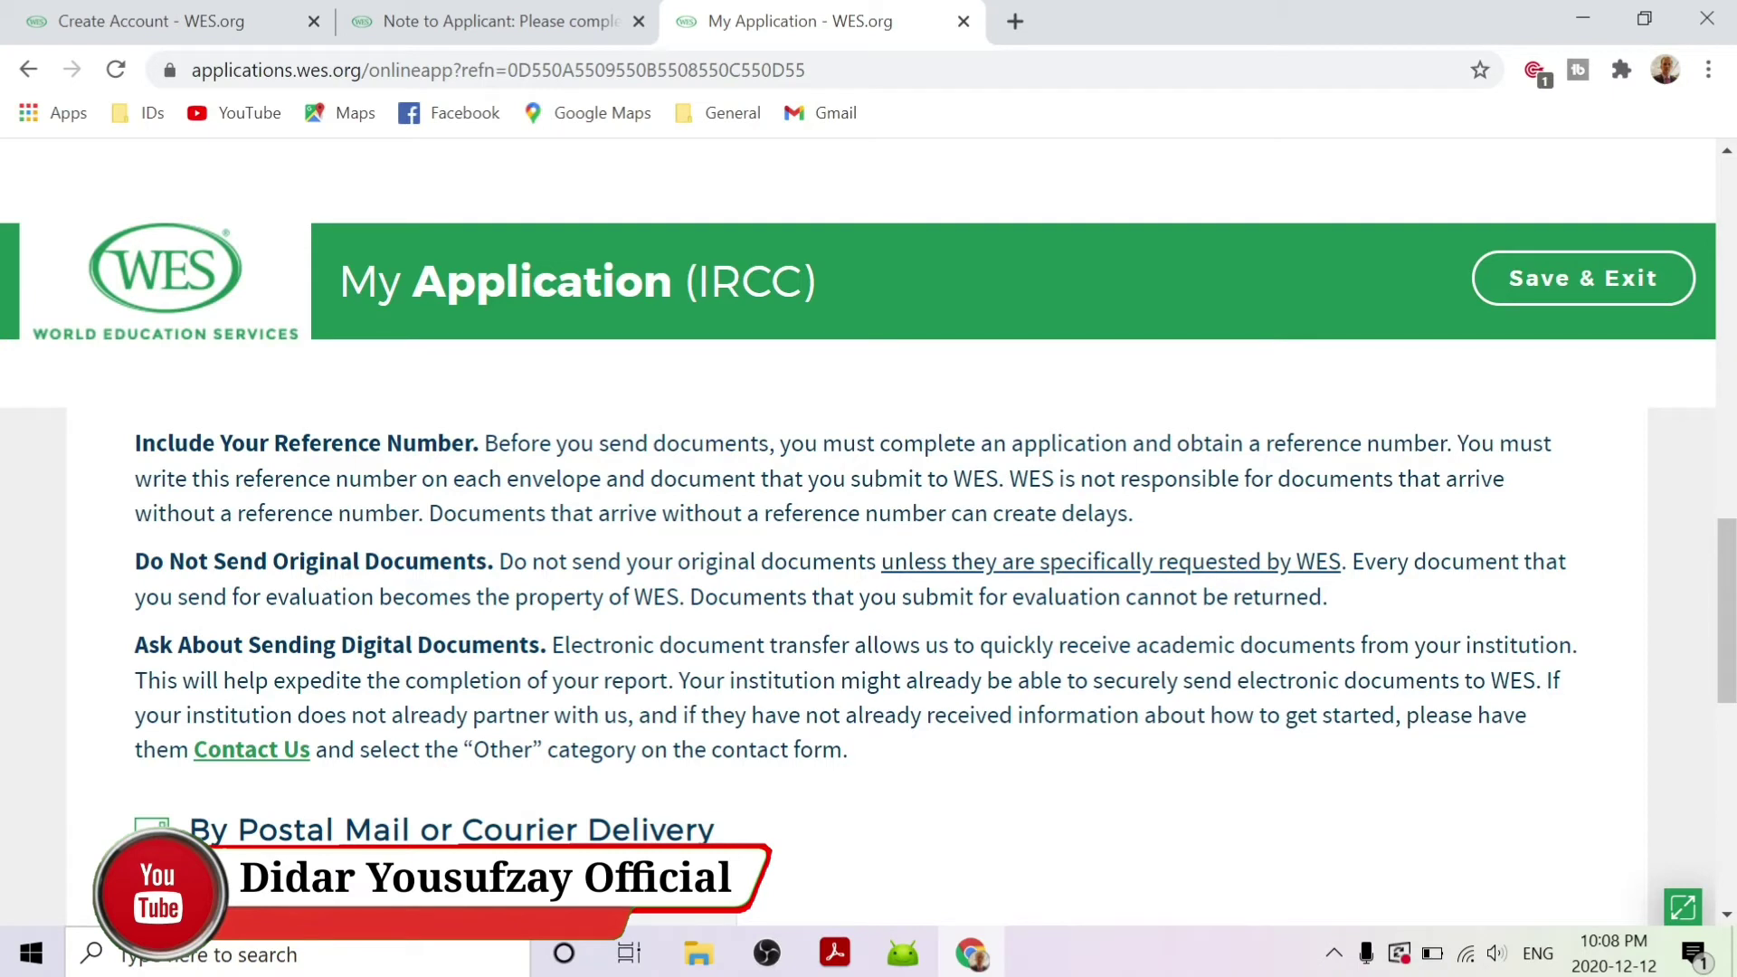
scroll(899, 611, down, 1)
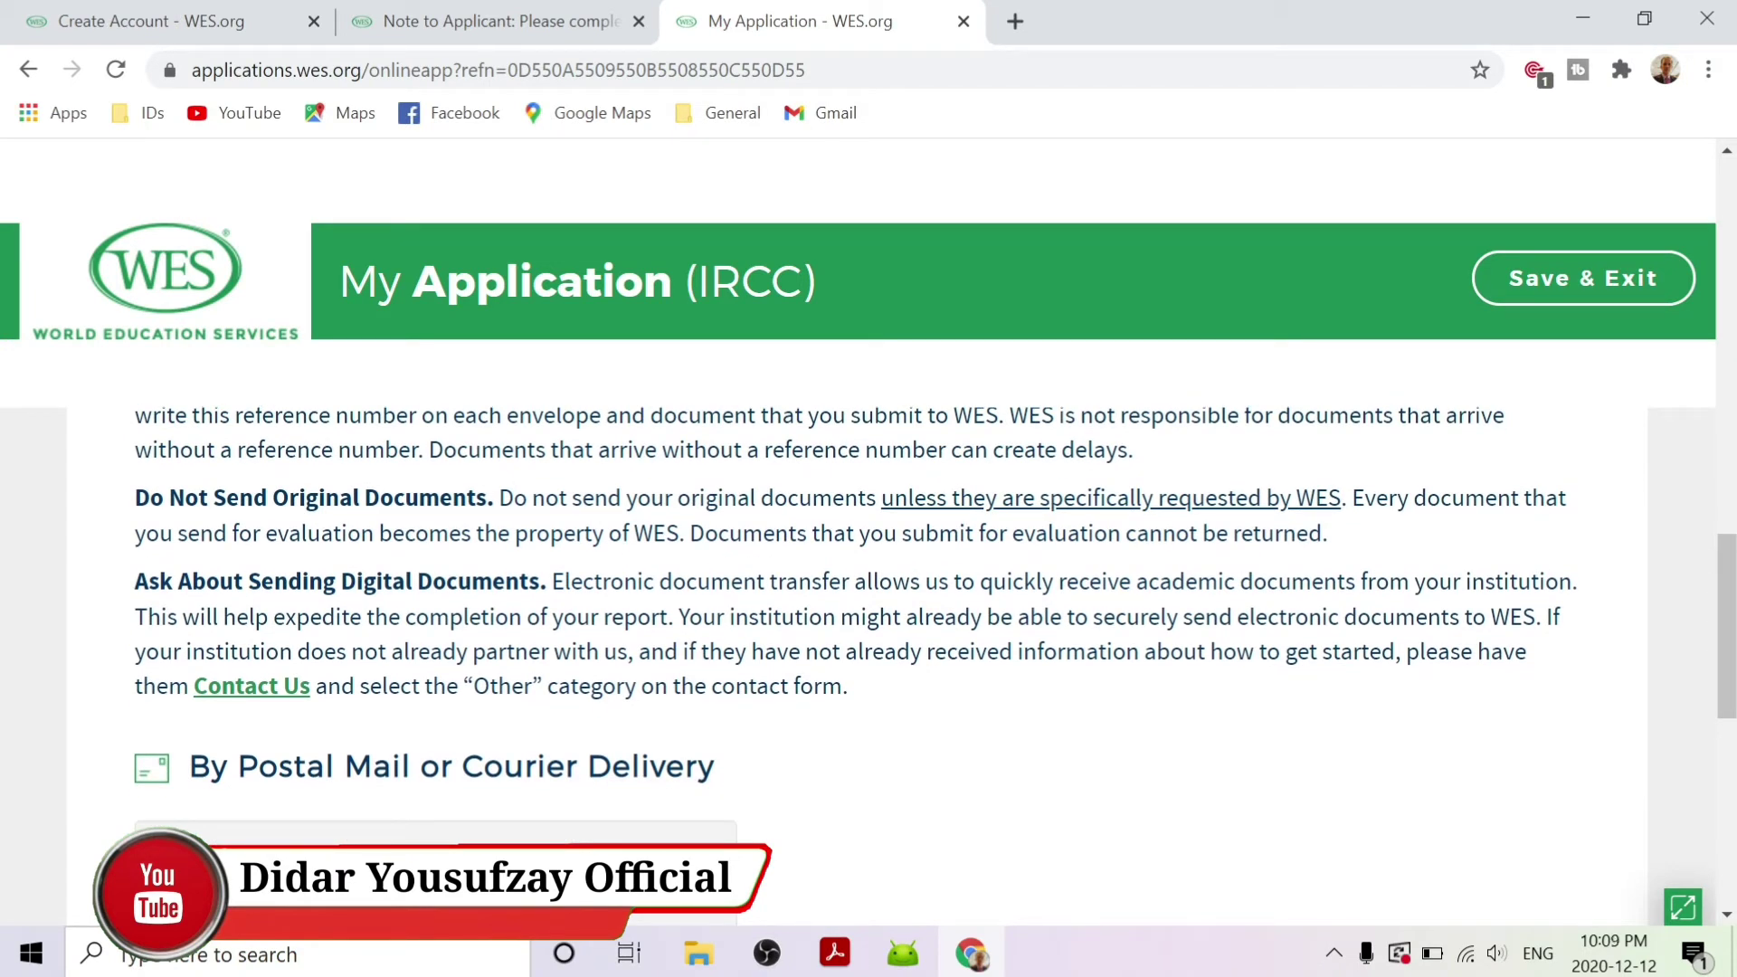
drag(540, 583, 134, 582)
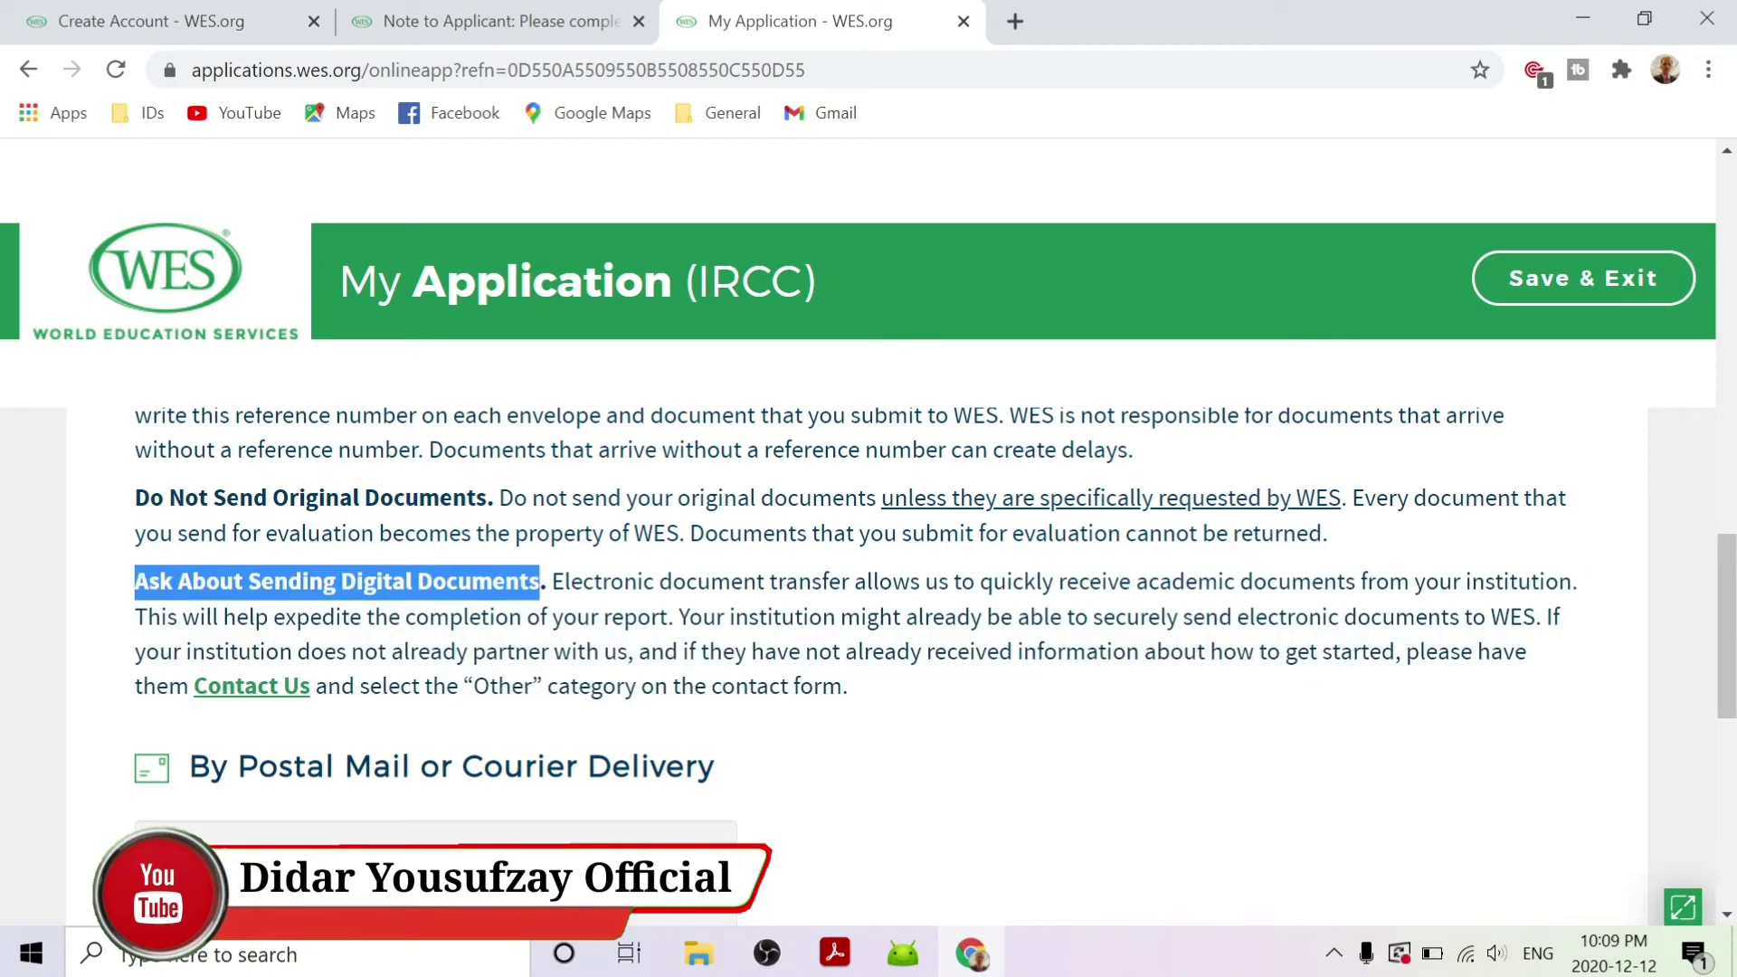
click(134, 582)
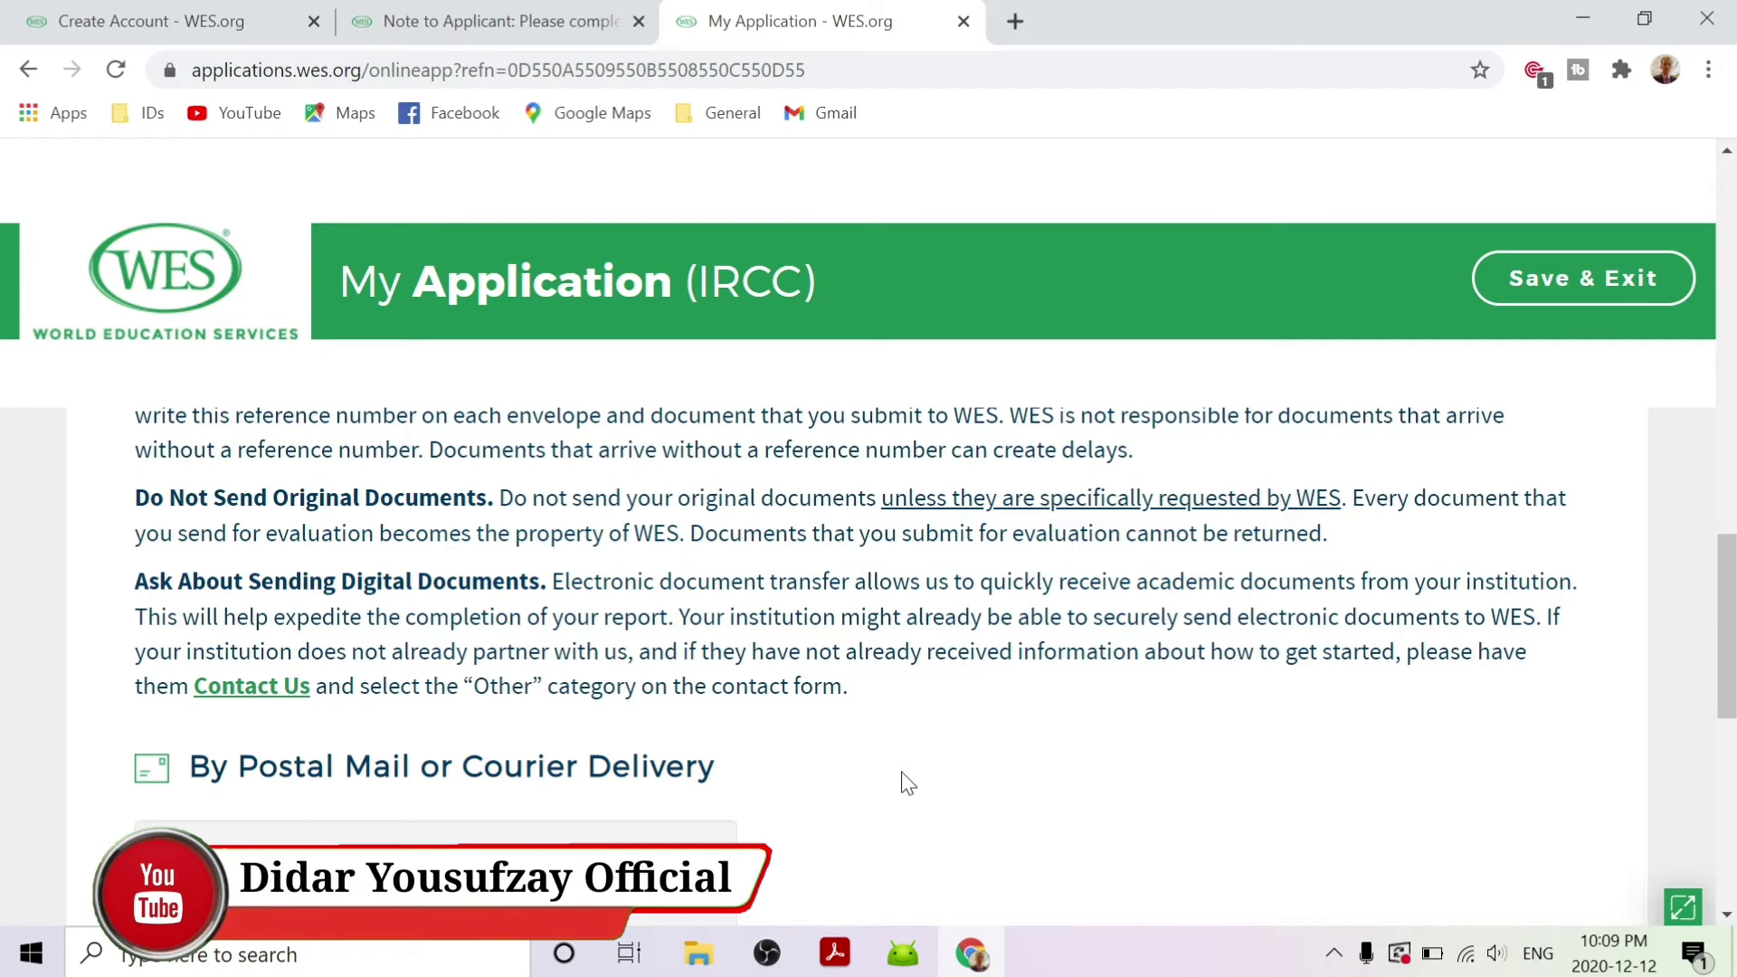
Step: Check the postal mail or courier delivery instructions and continue from the required documents to the application review
scroll(907, 784, down, 2)
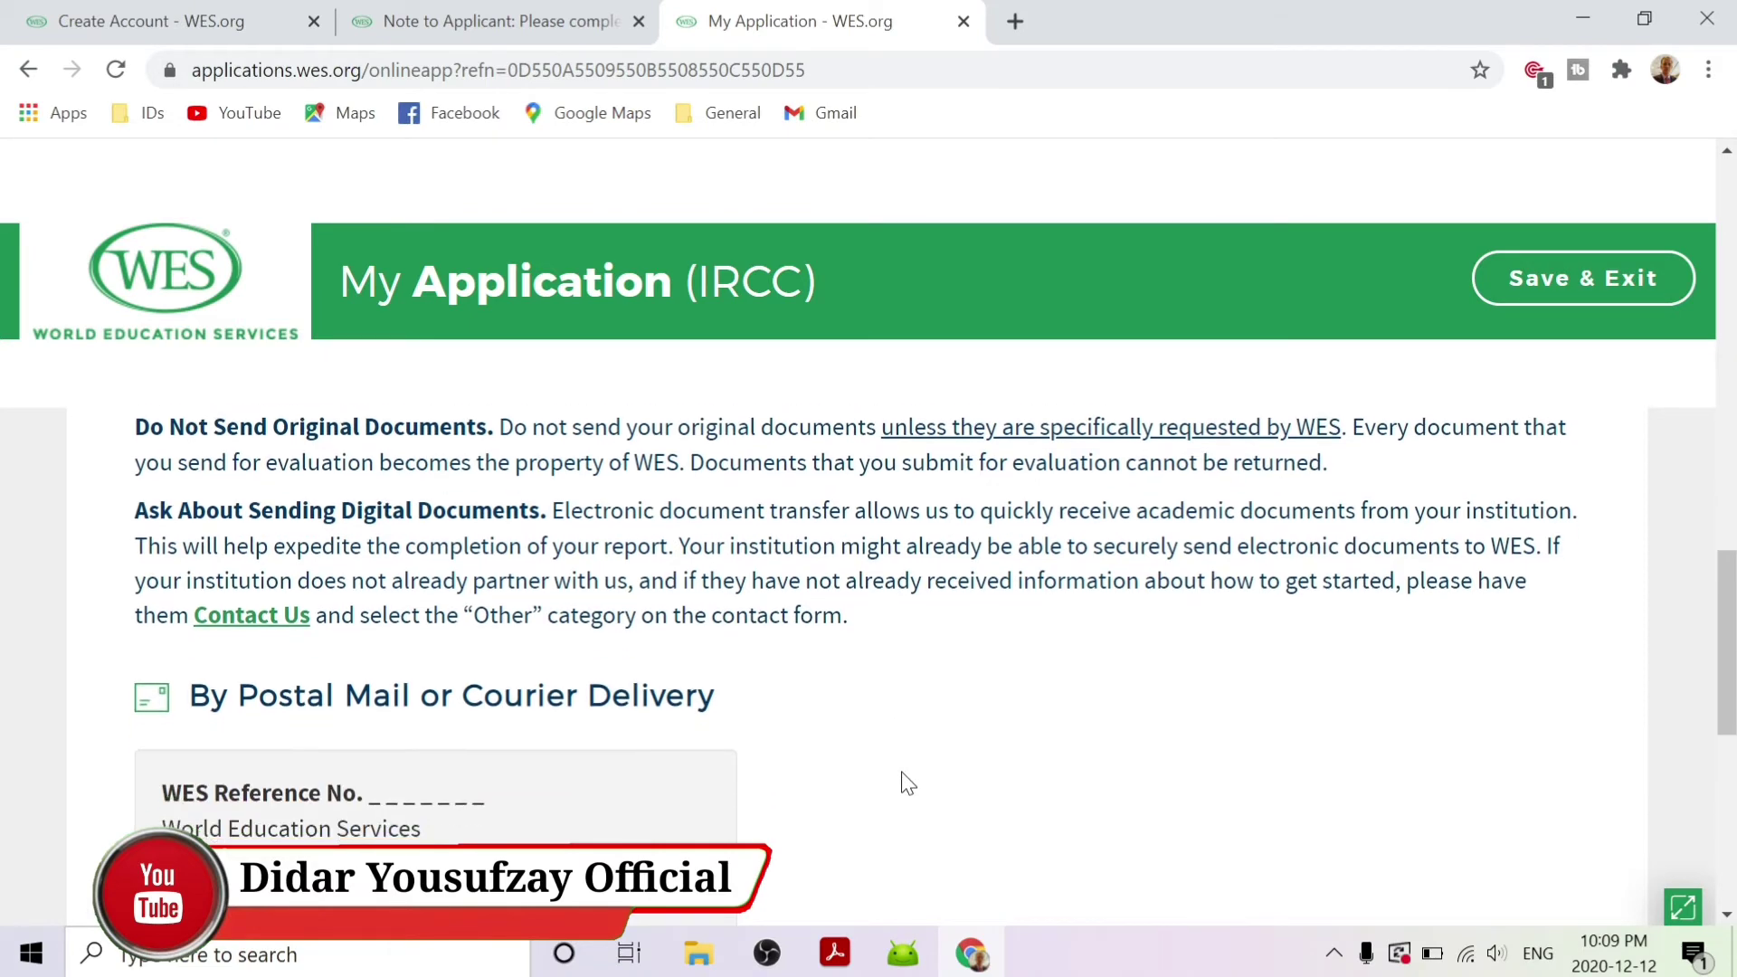
scroll(908, 784, up, 1)
scroll(907, 783, down, 4)
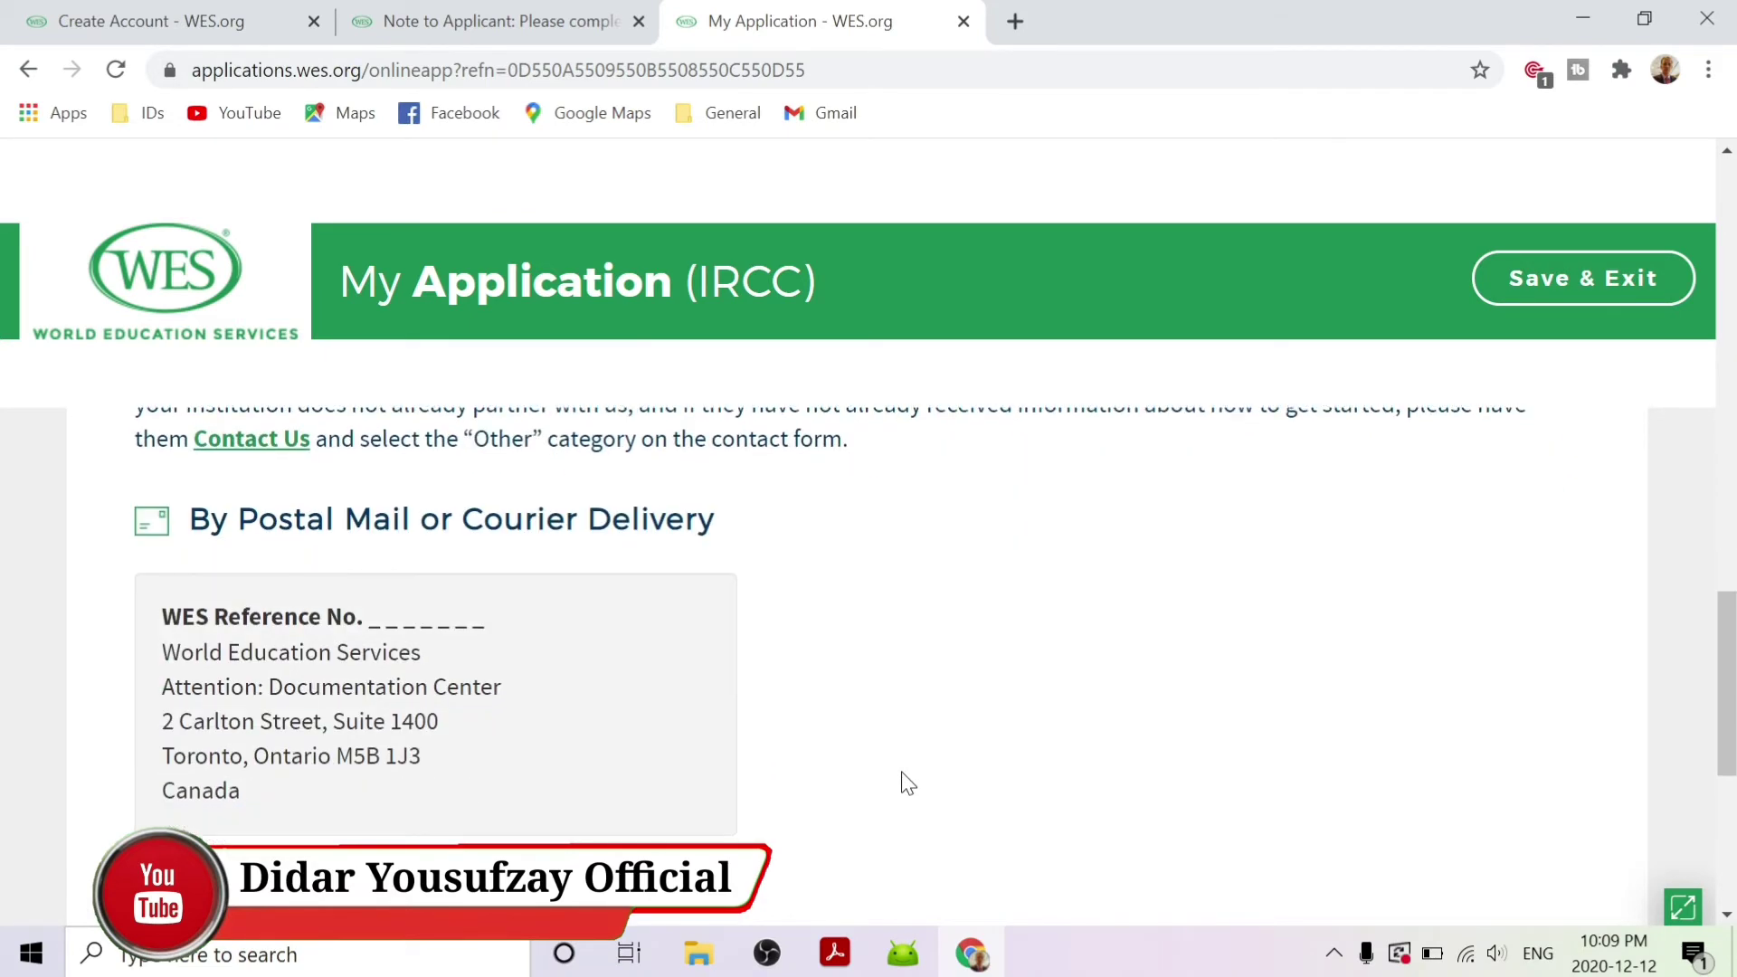
scroll(907, 783, down, 1)
scroll(907, 783, up, 2)
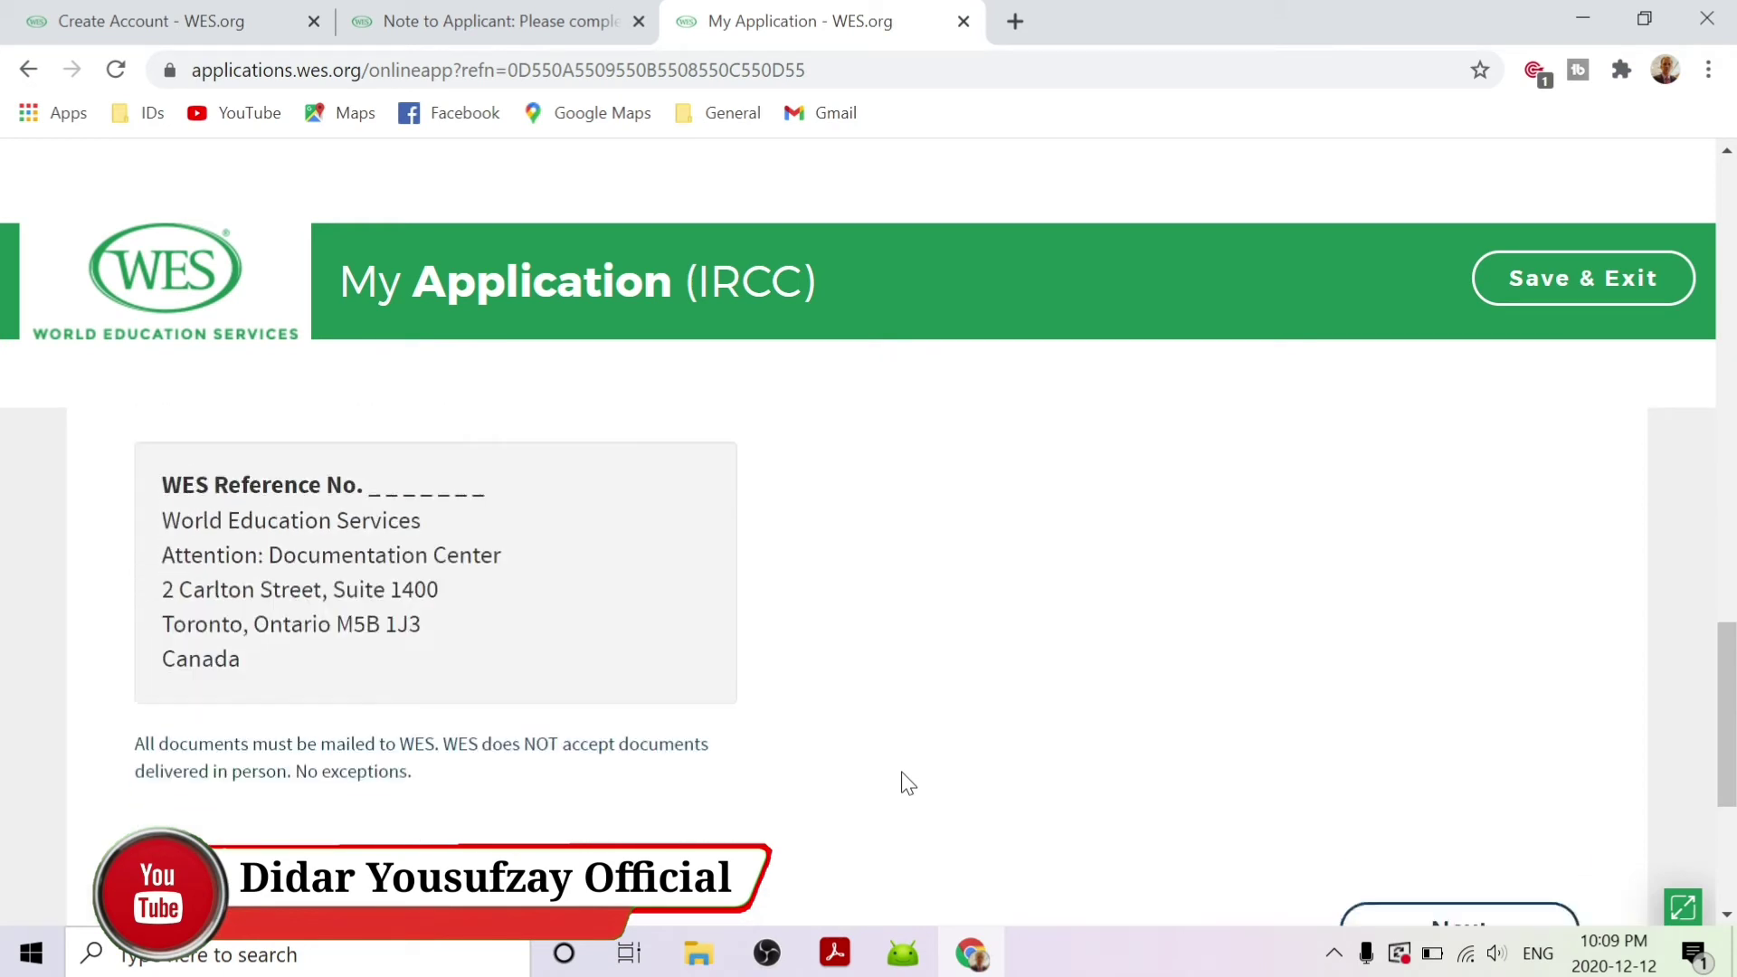
scroll(907, 783, down, 2)
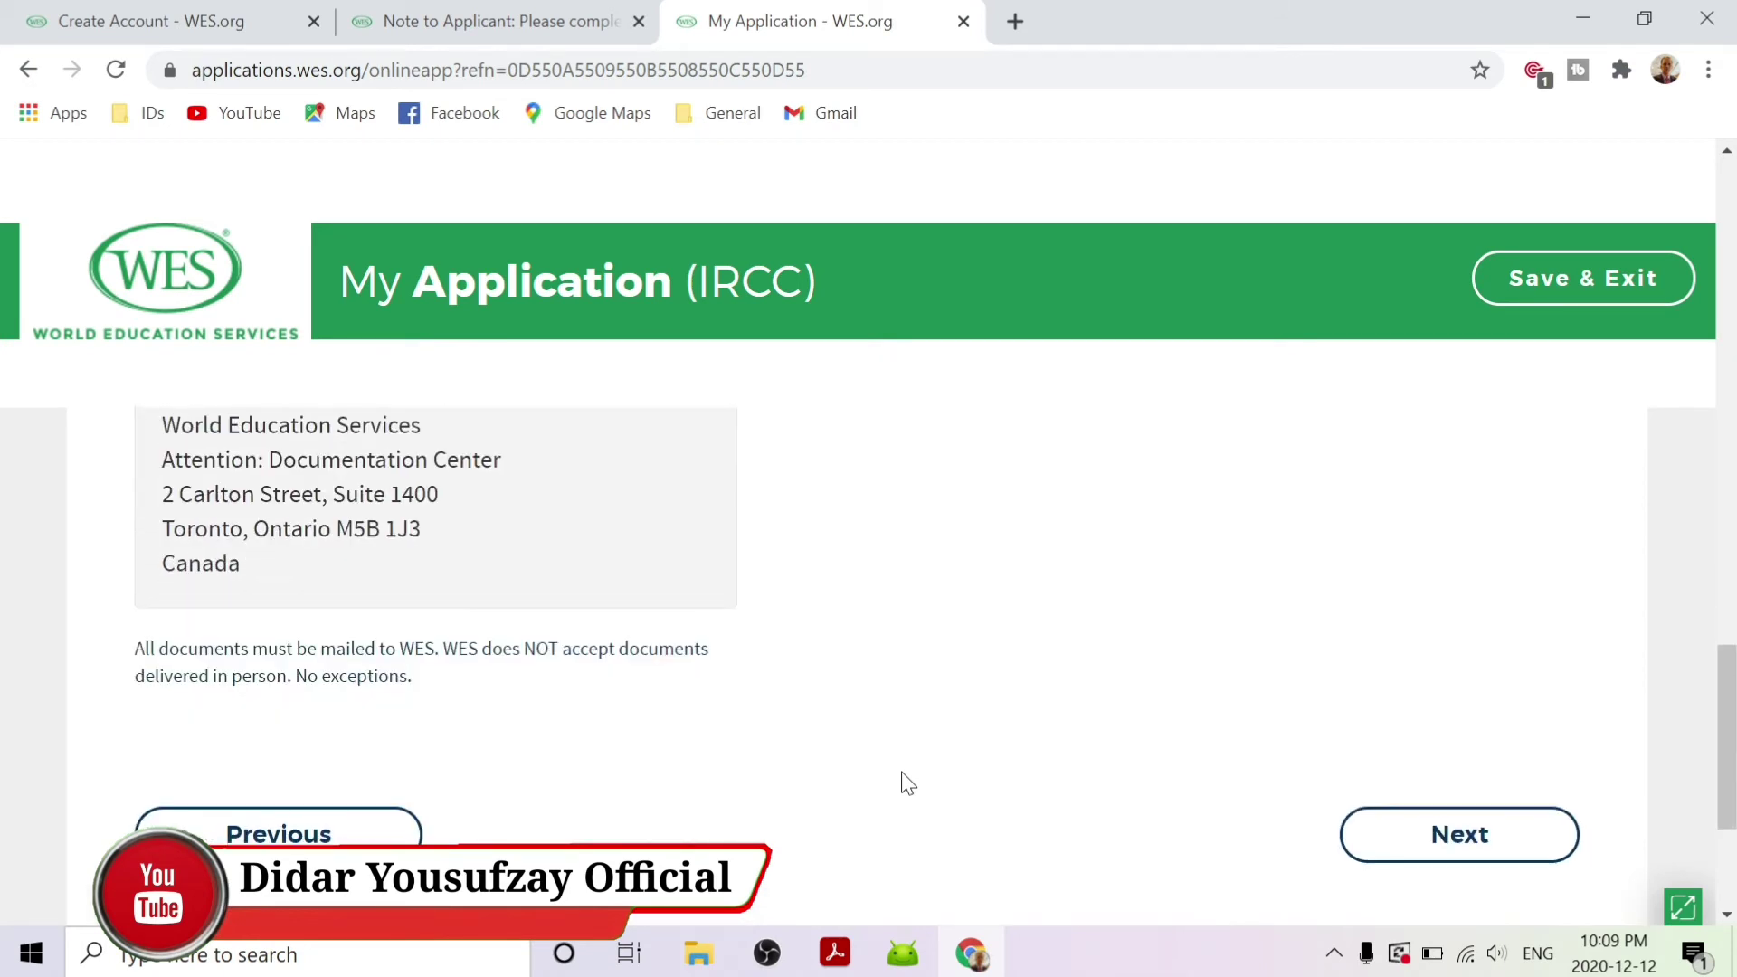
scroll(905, 783, down, 1)
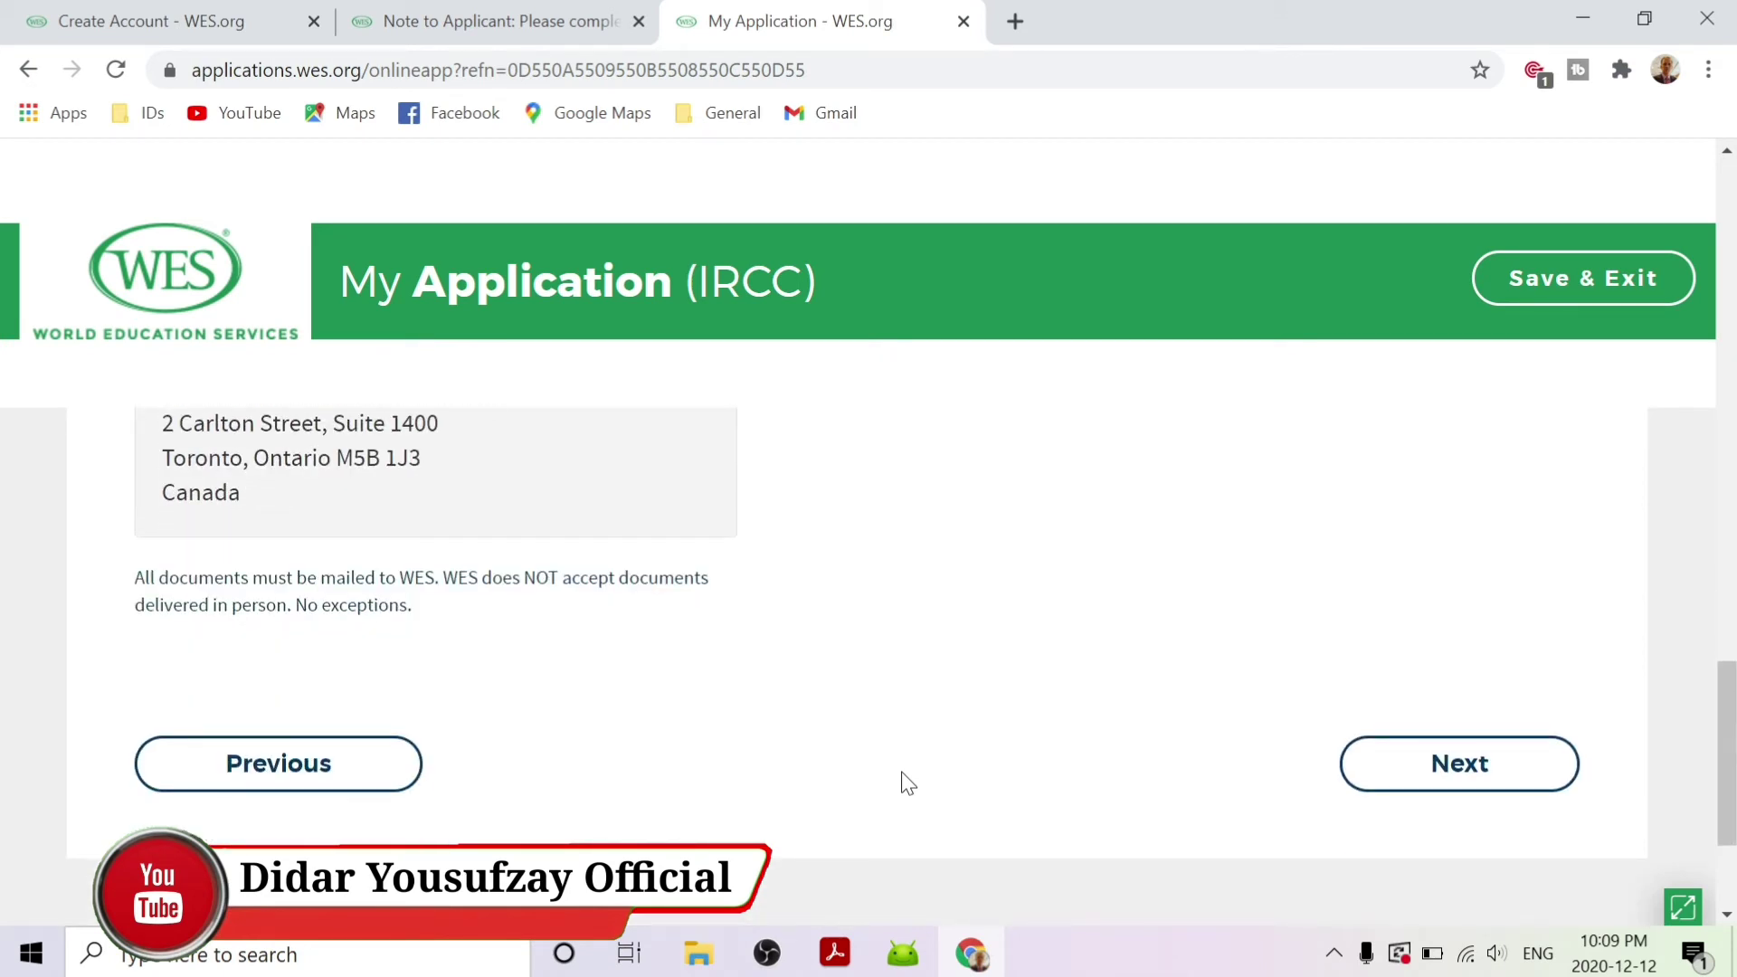
click(1488, 769)
Step: Review the application summary, covering the profile, evaluation purpose, education, report recipients, delivery methods and total price
scroll(1261, 730, up, 6)
scroll(1261, 729, down, 1)
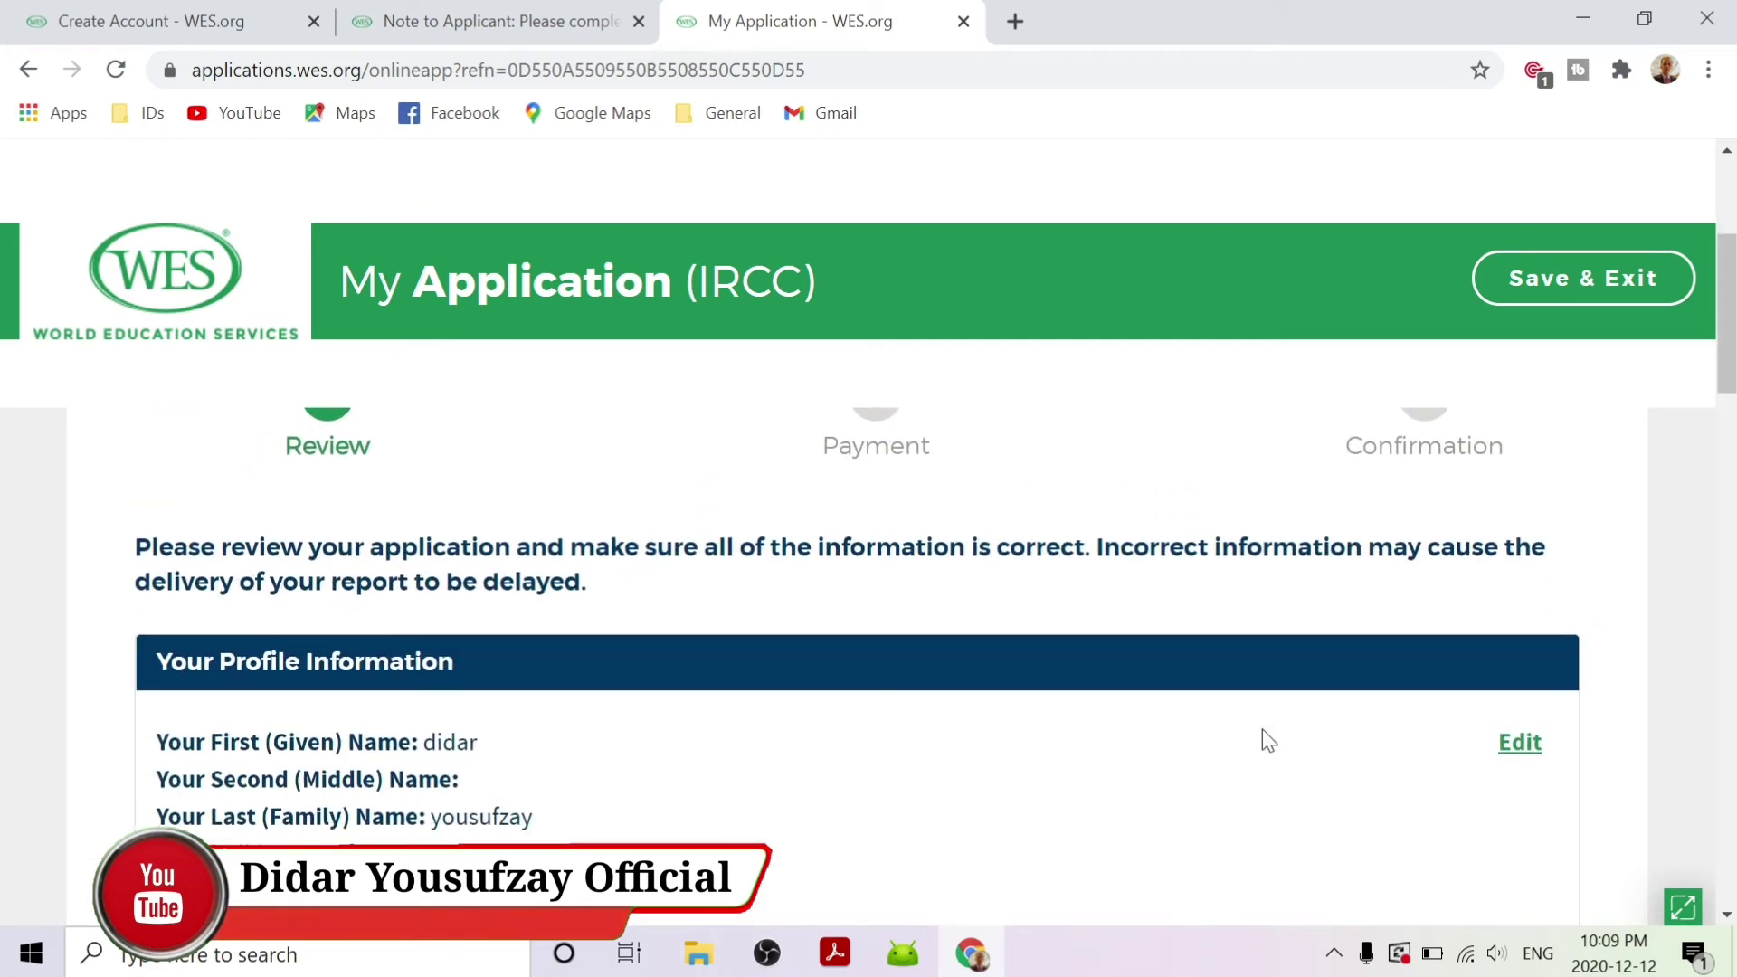
scroll(1262, 730, down, 5)
scroll(1262, 729, down, 1)
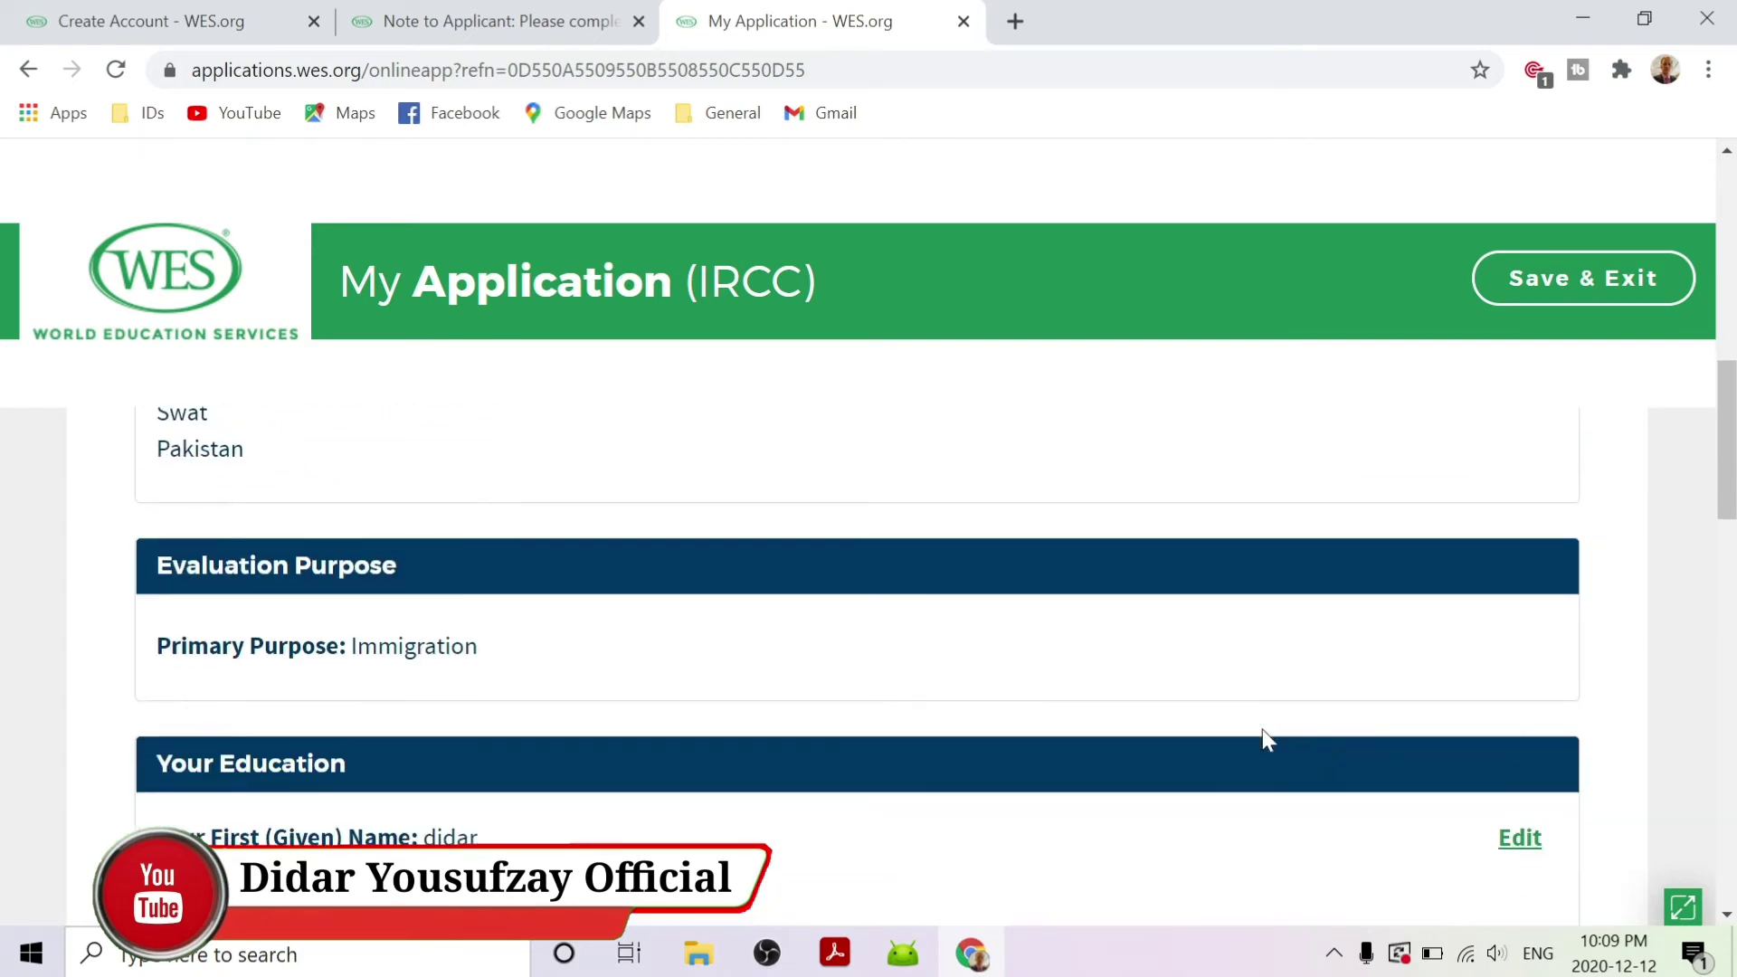
scroll(1262, 729, down, 1)
scroll(886, 685, down, 1)
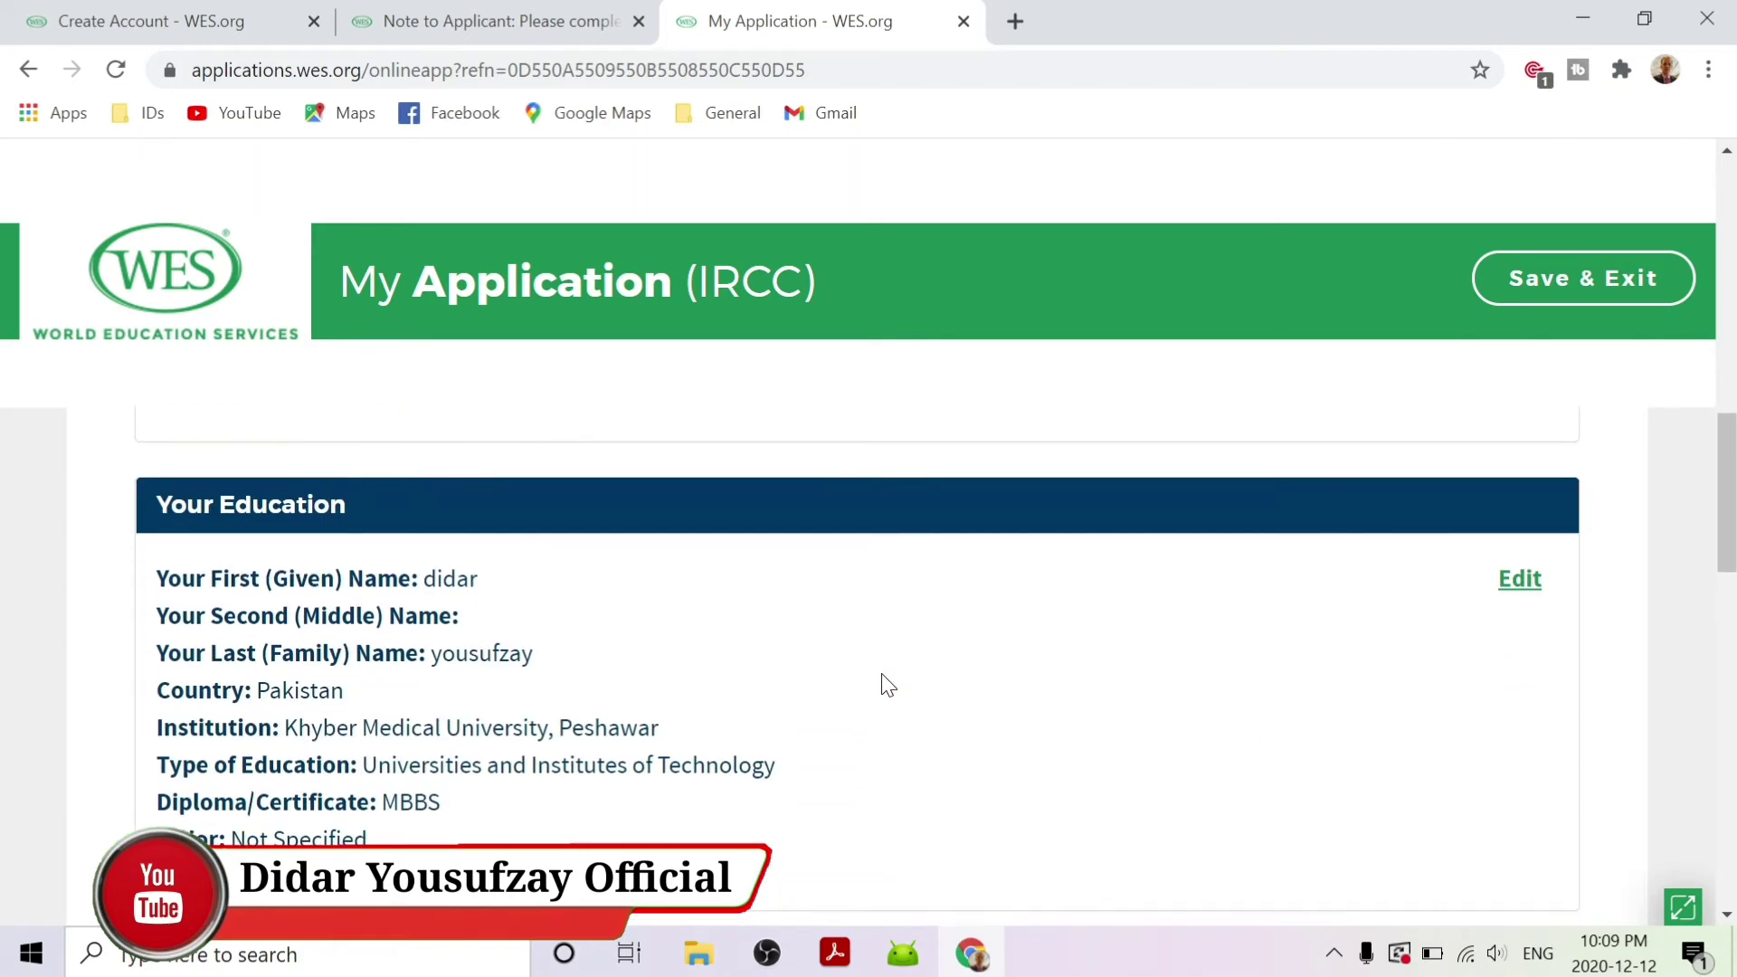
scroll(811, 757, down, 1)
scroll(810, 749, down, 6)
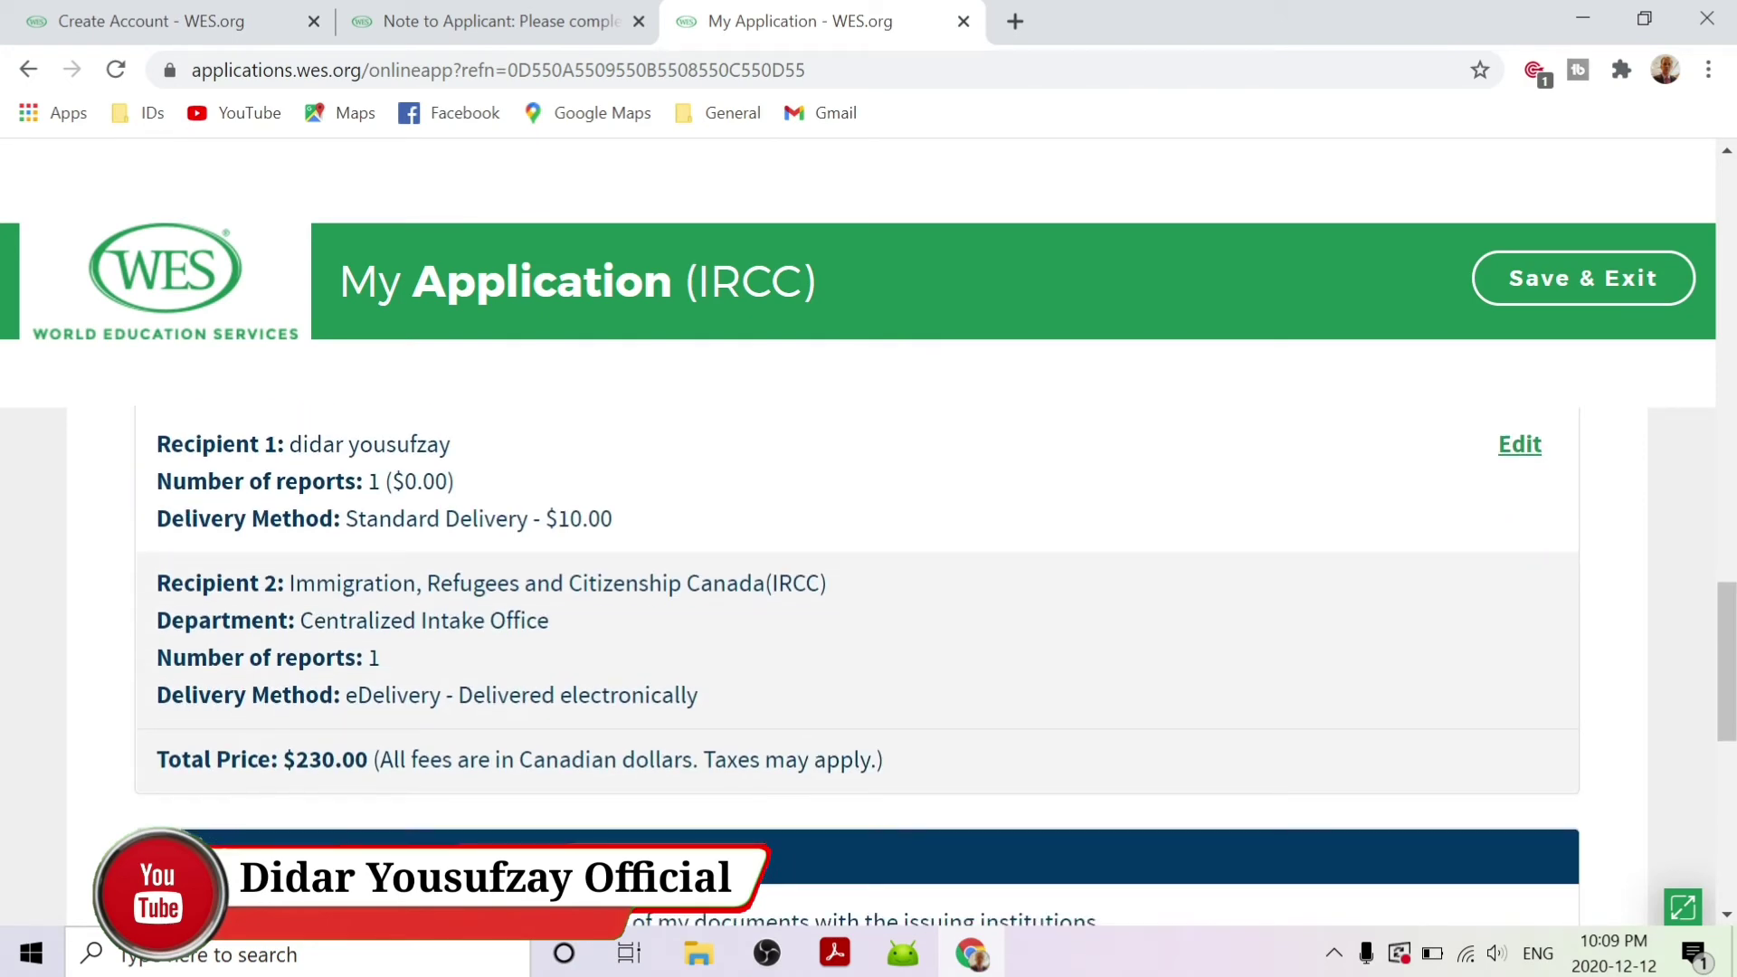
scroll(809, 746, down, 3)
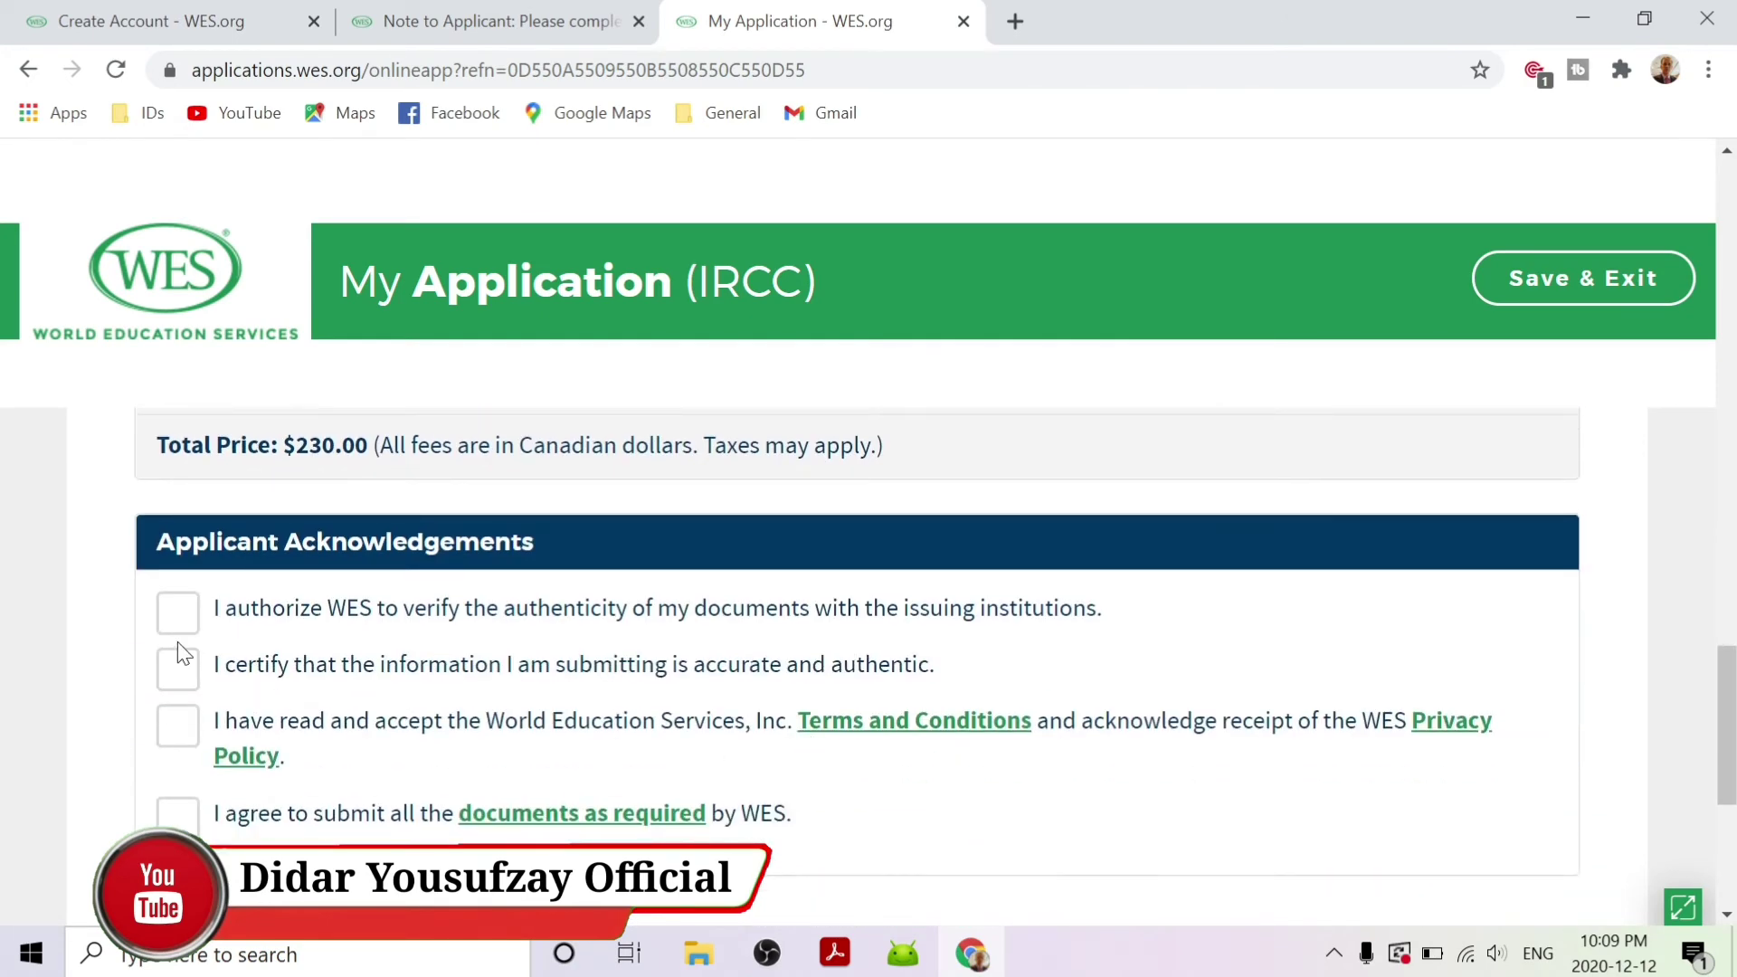
Step: Accept all four applicant acknowledgements and submit the review section
click(177, 615)
click(182, 671)
click(178, 726)
click(178, 815)
scroll(802, 800, down, 2)
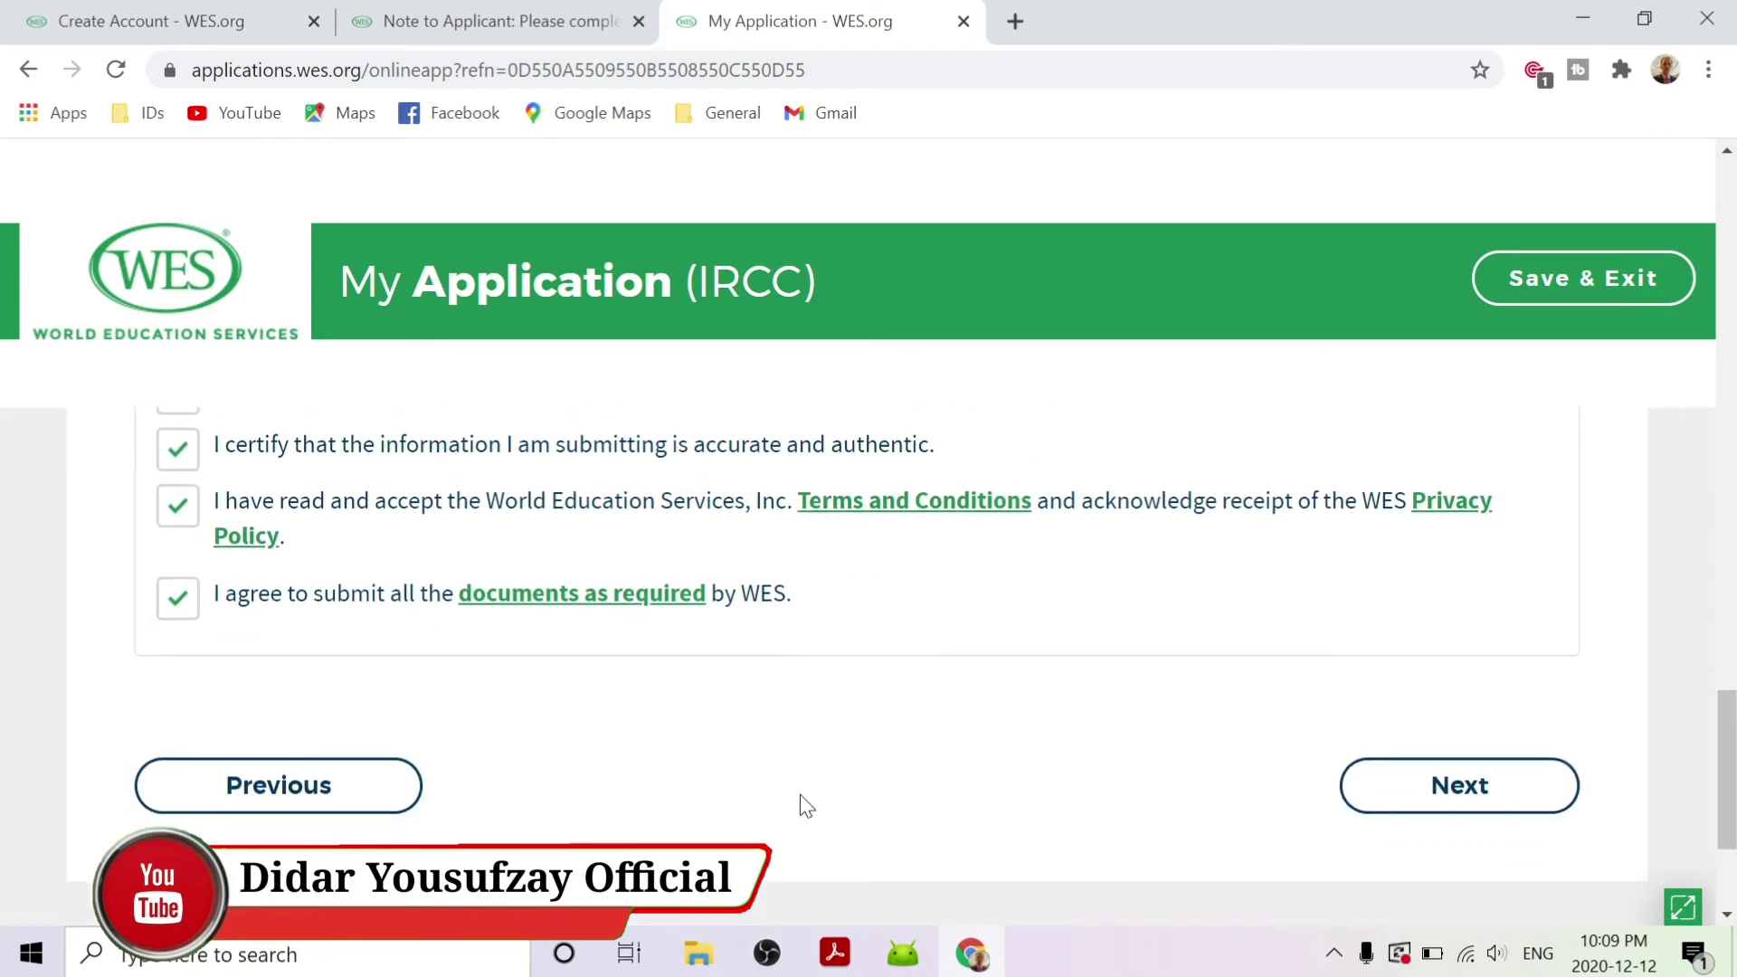
click(1425, 780)
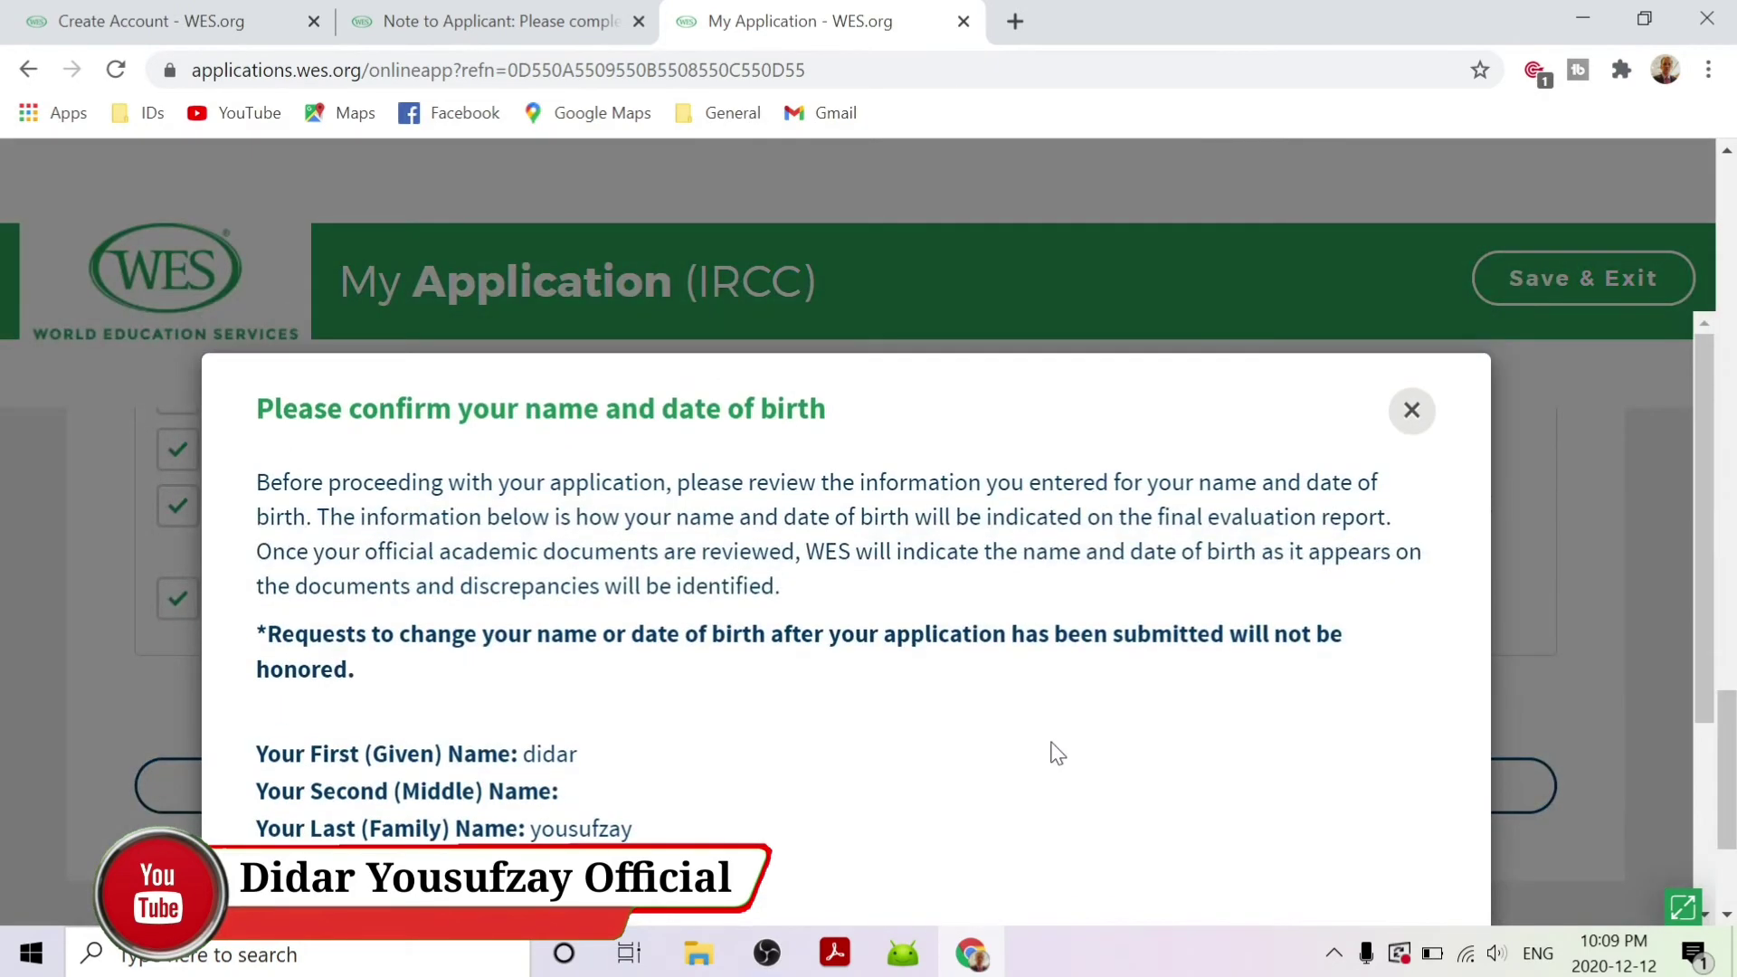
Step: Confirm that the applicant's name and date of birth are accurate and proceed to the payment section's fee summary
scroll(1054, 750, down, 2)
scroll(1060, 763, down, 1)
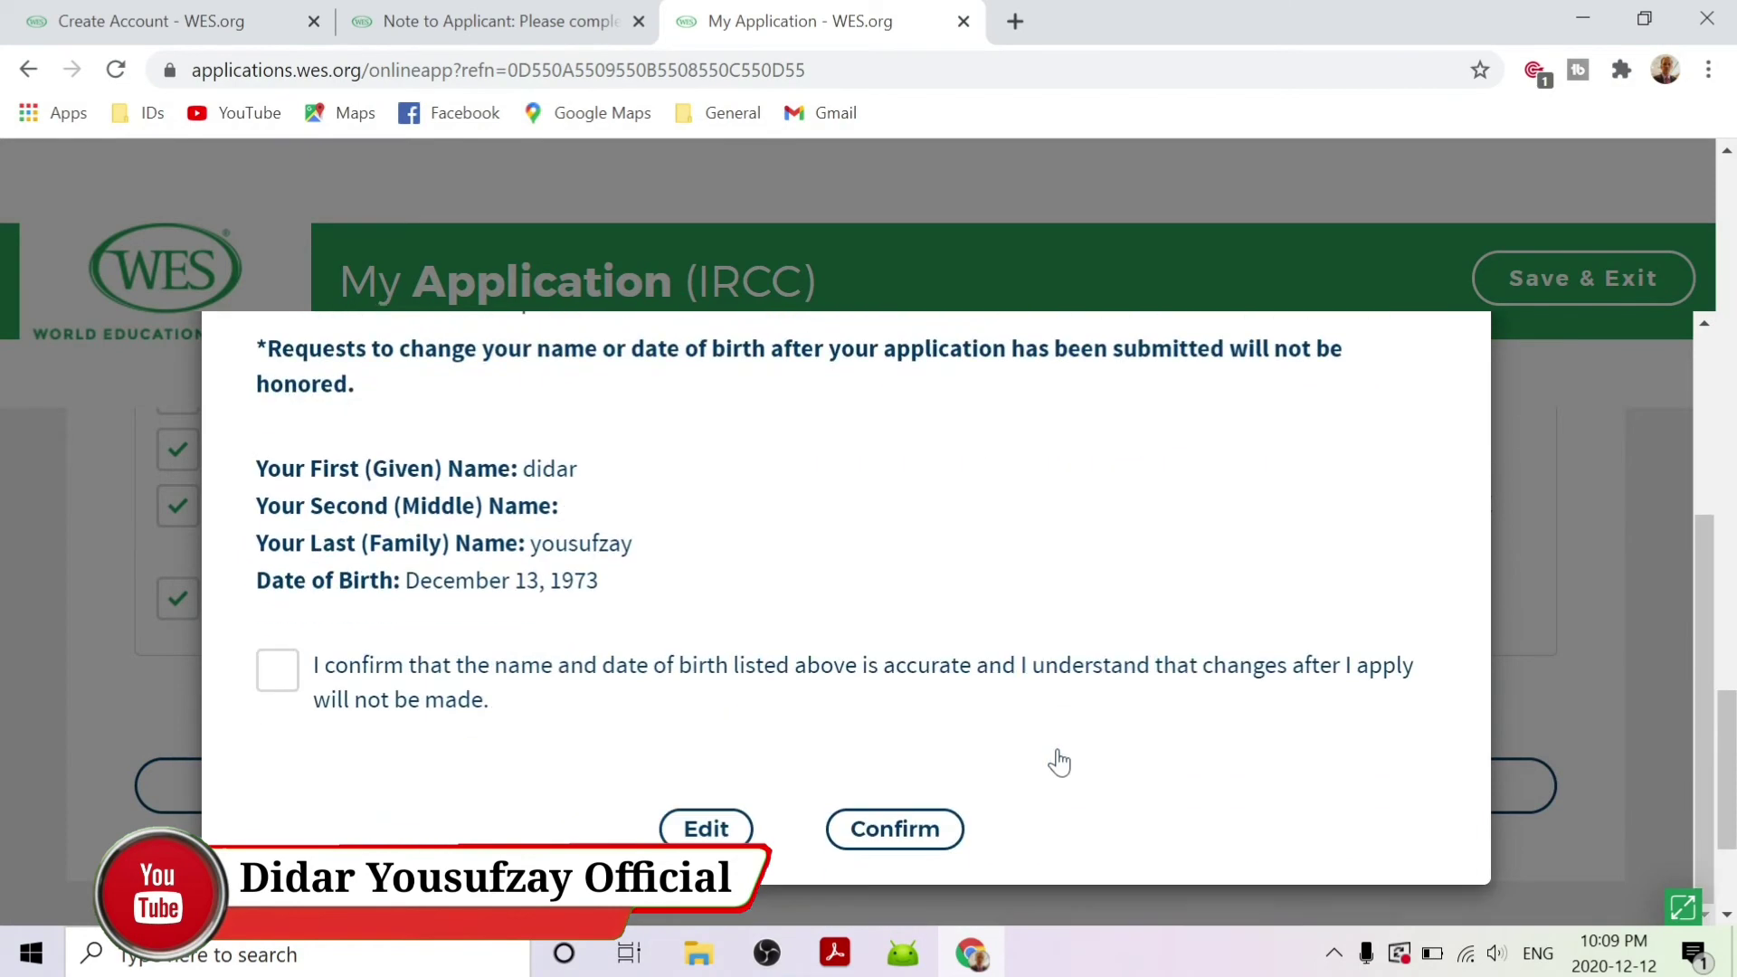
click(277, 677)
click(893, 830)
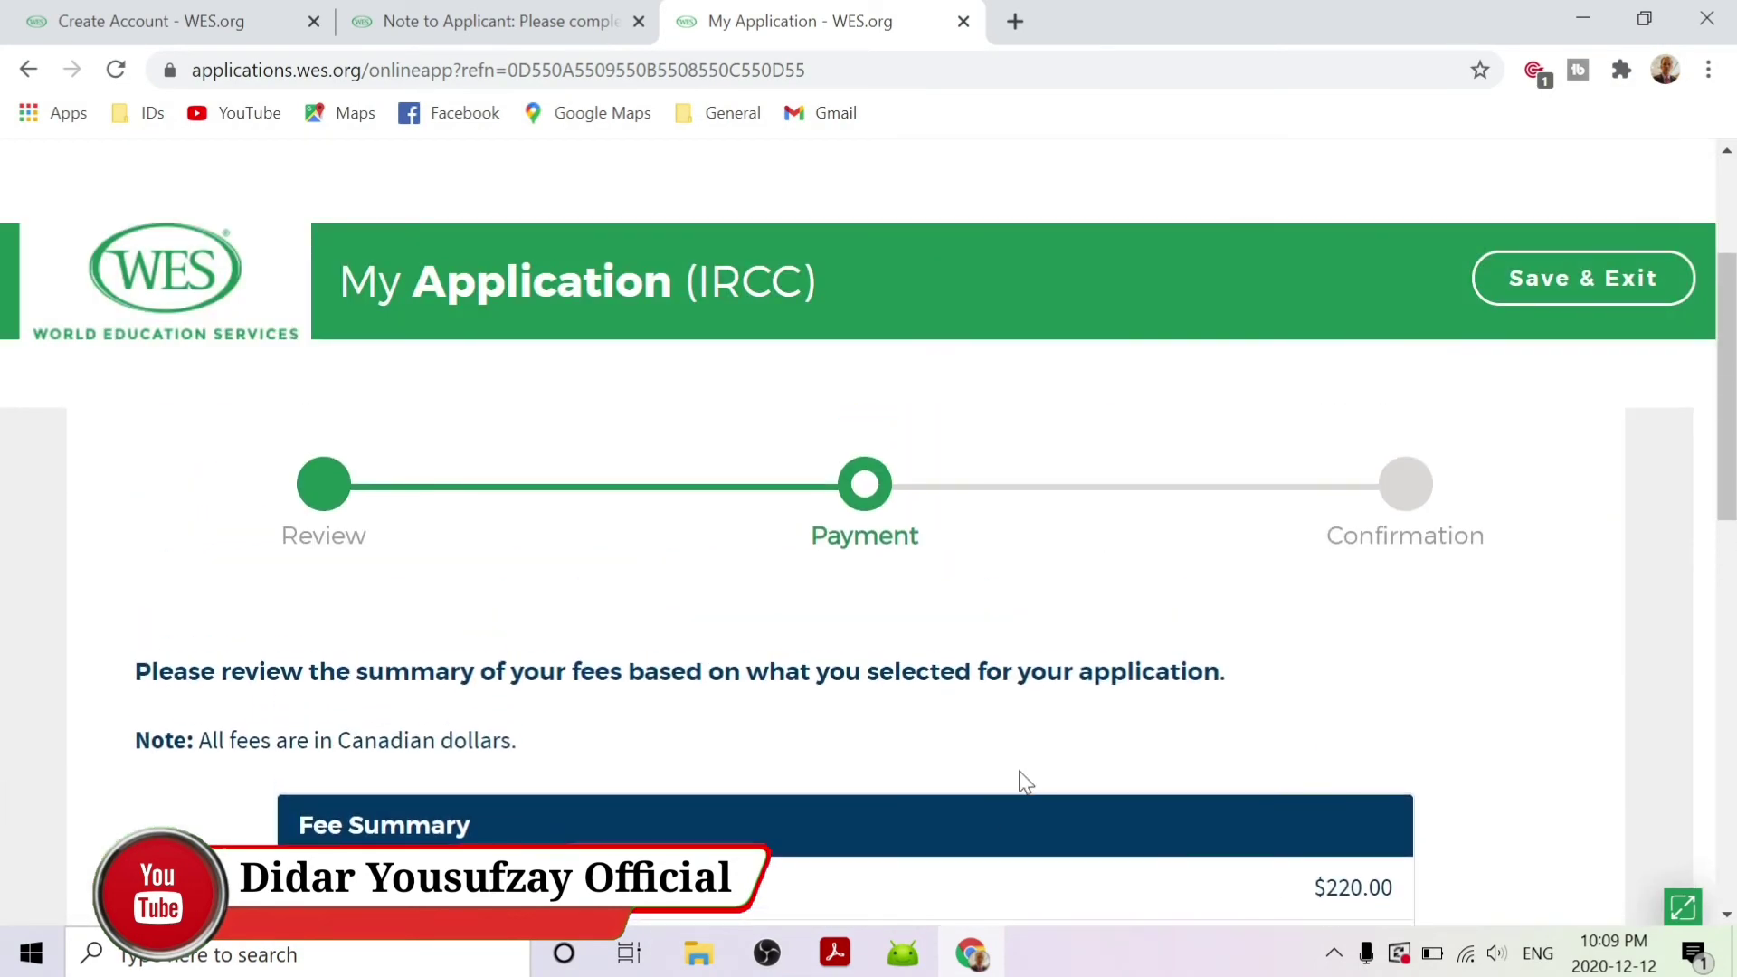
scroll(1074, 755, down, 5)
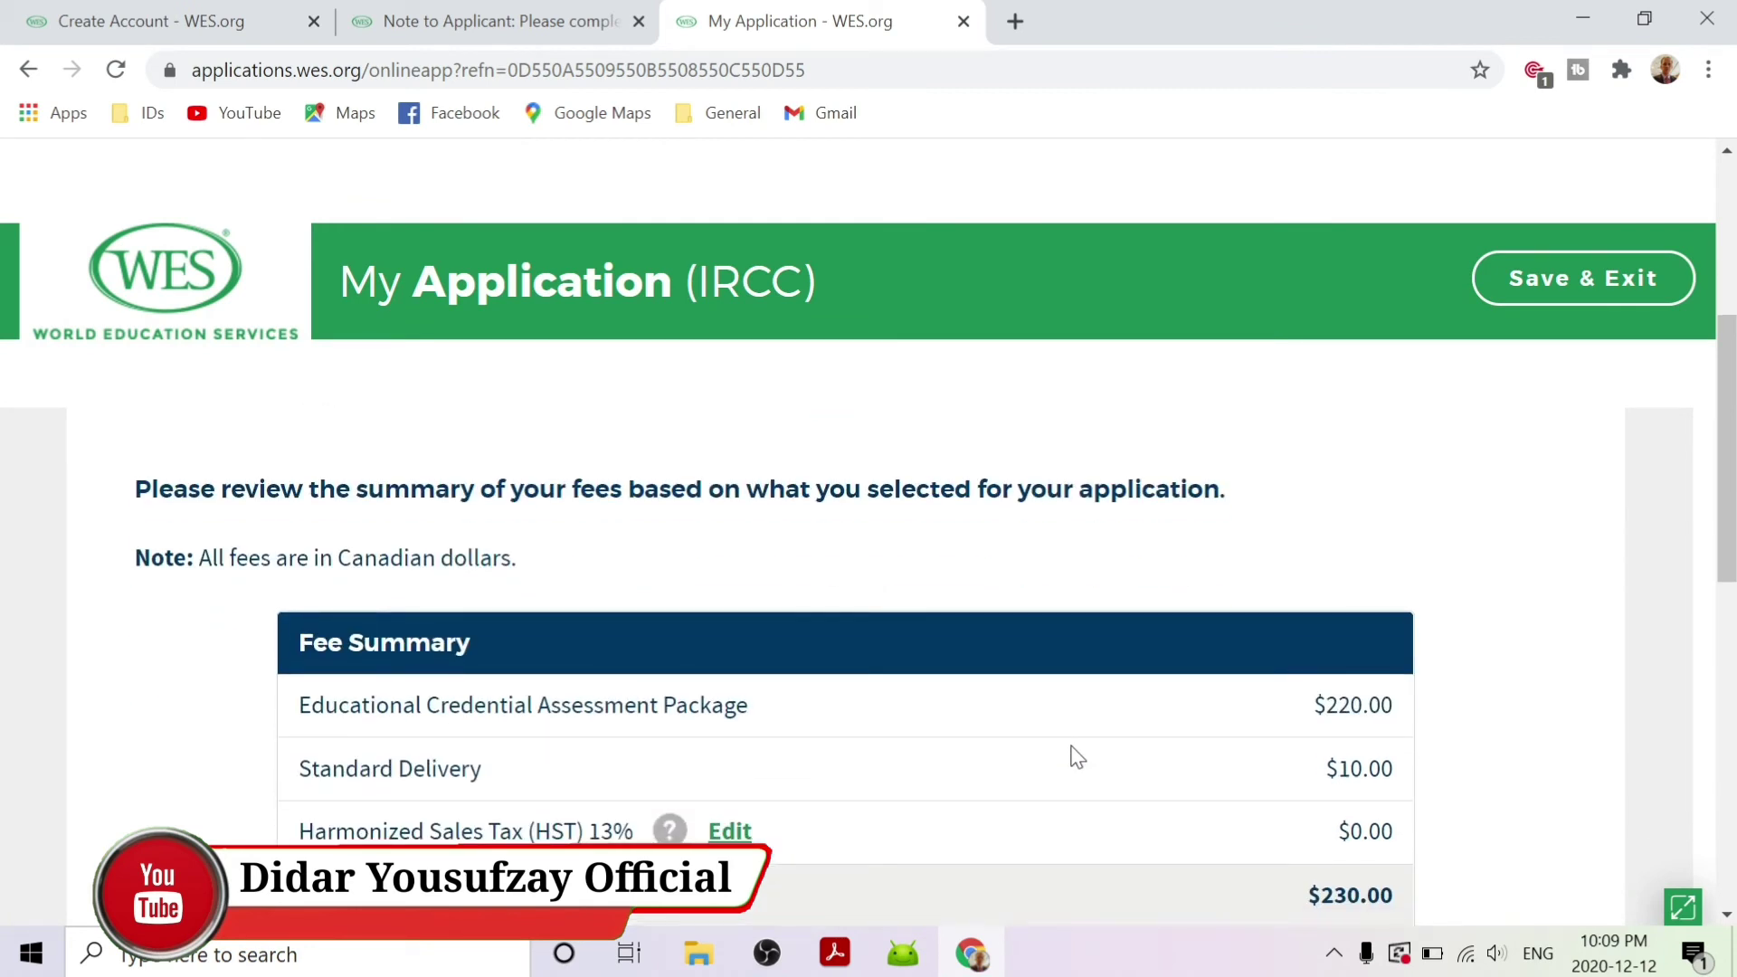